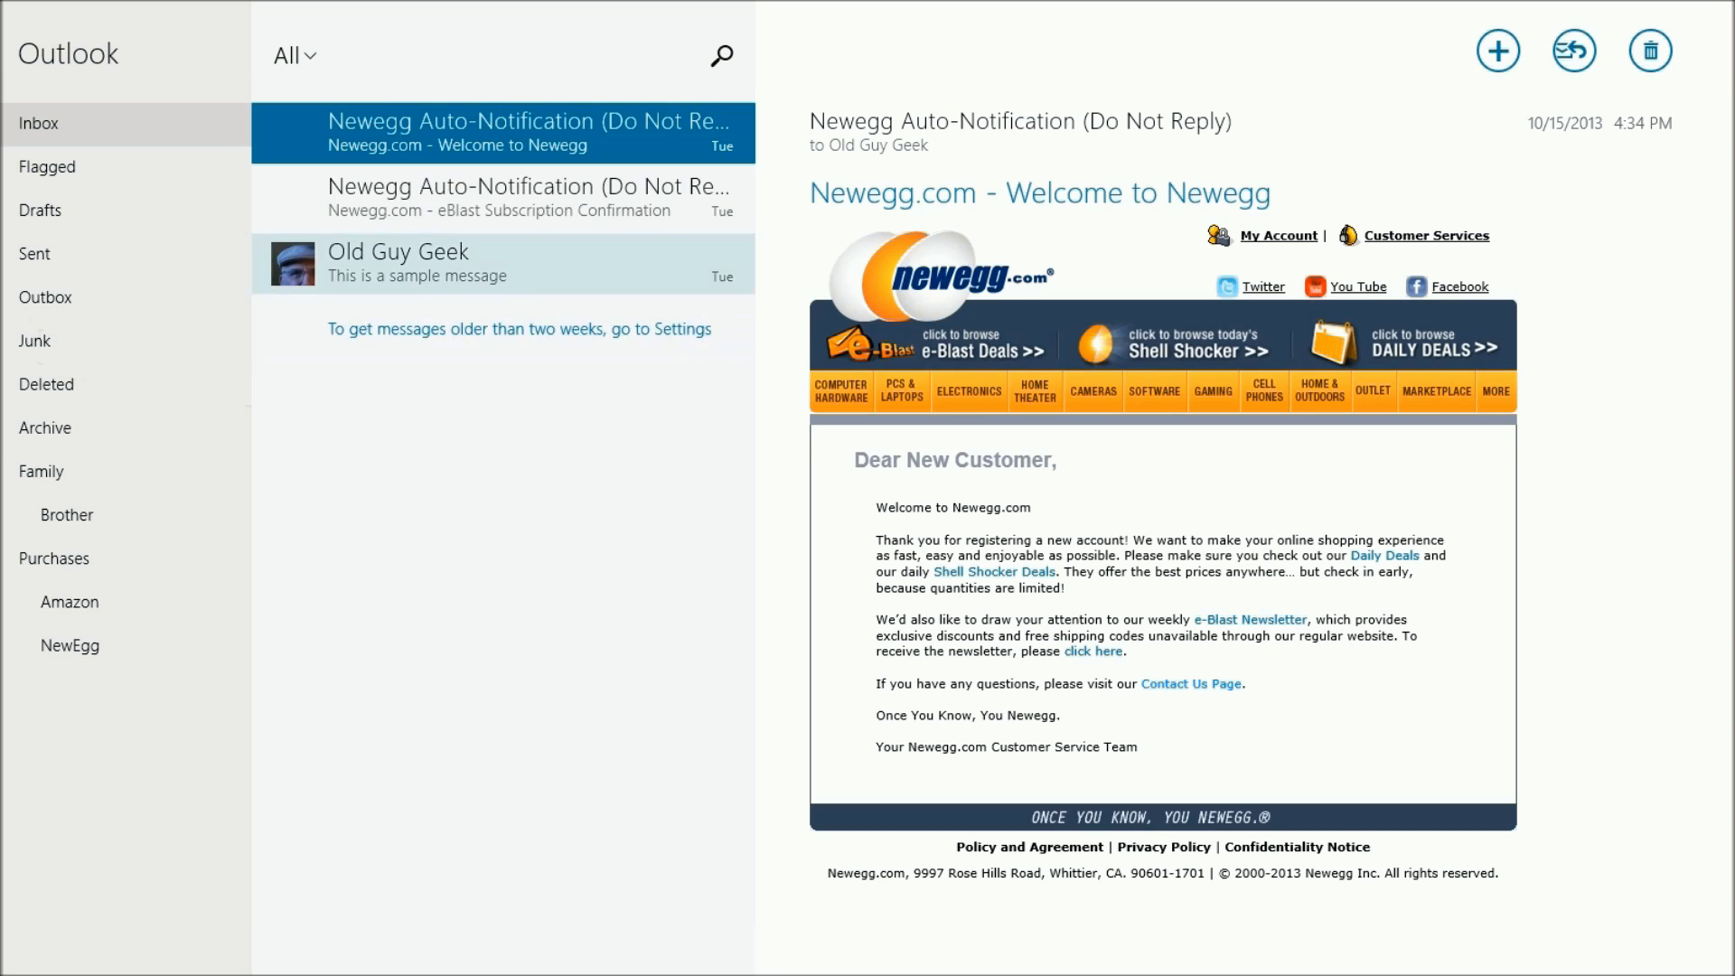
key("super+z")
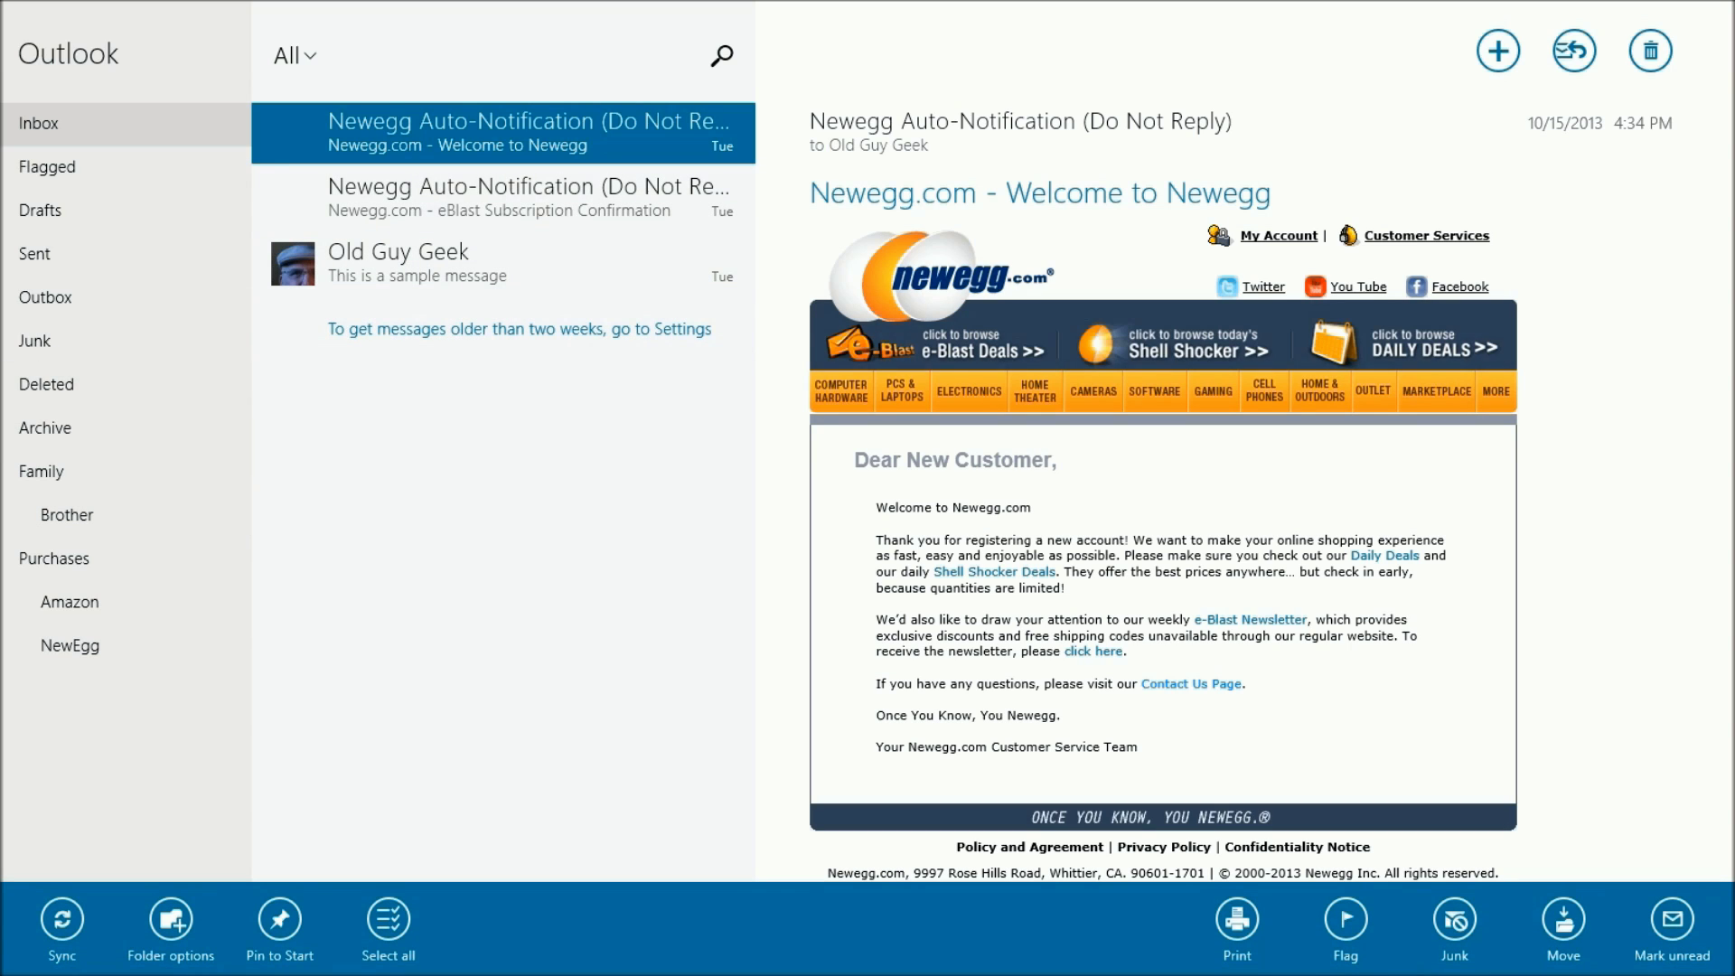
left_click(171, 919)
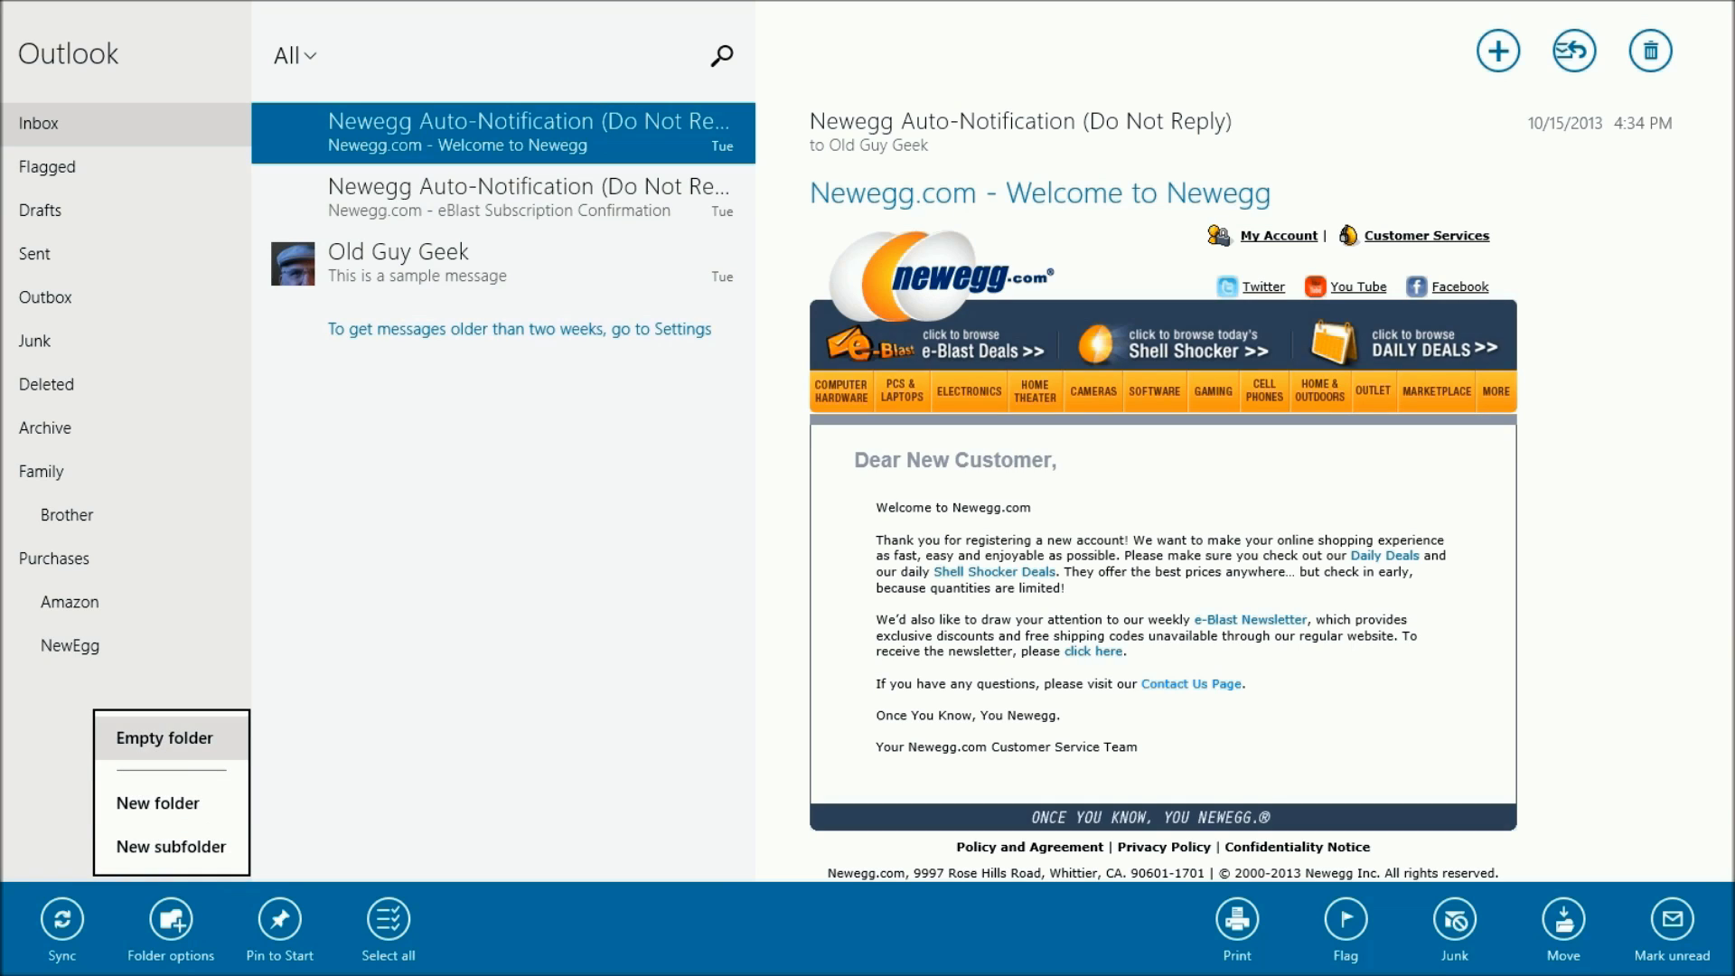
key("Down")
key("Down")
key("Down")
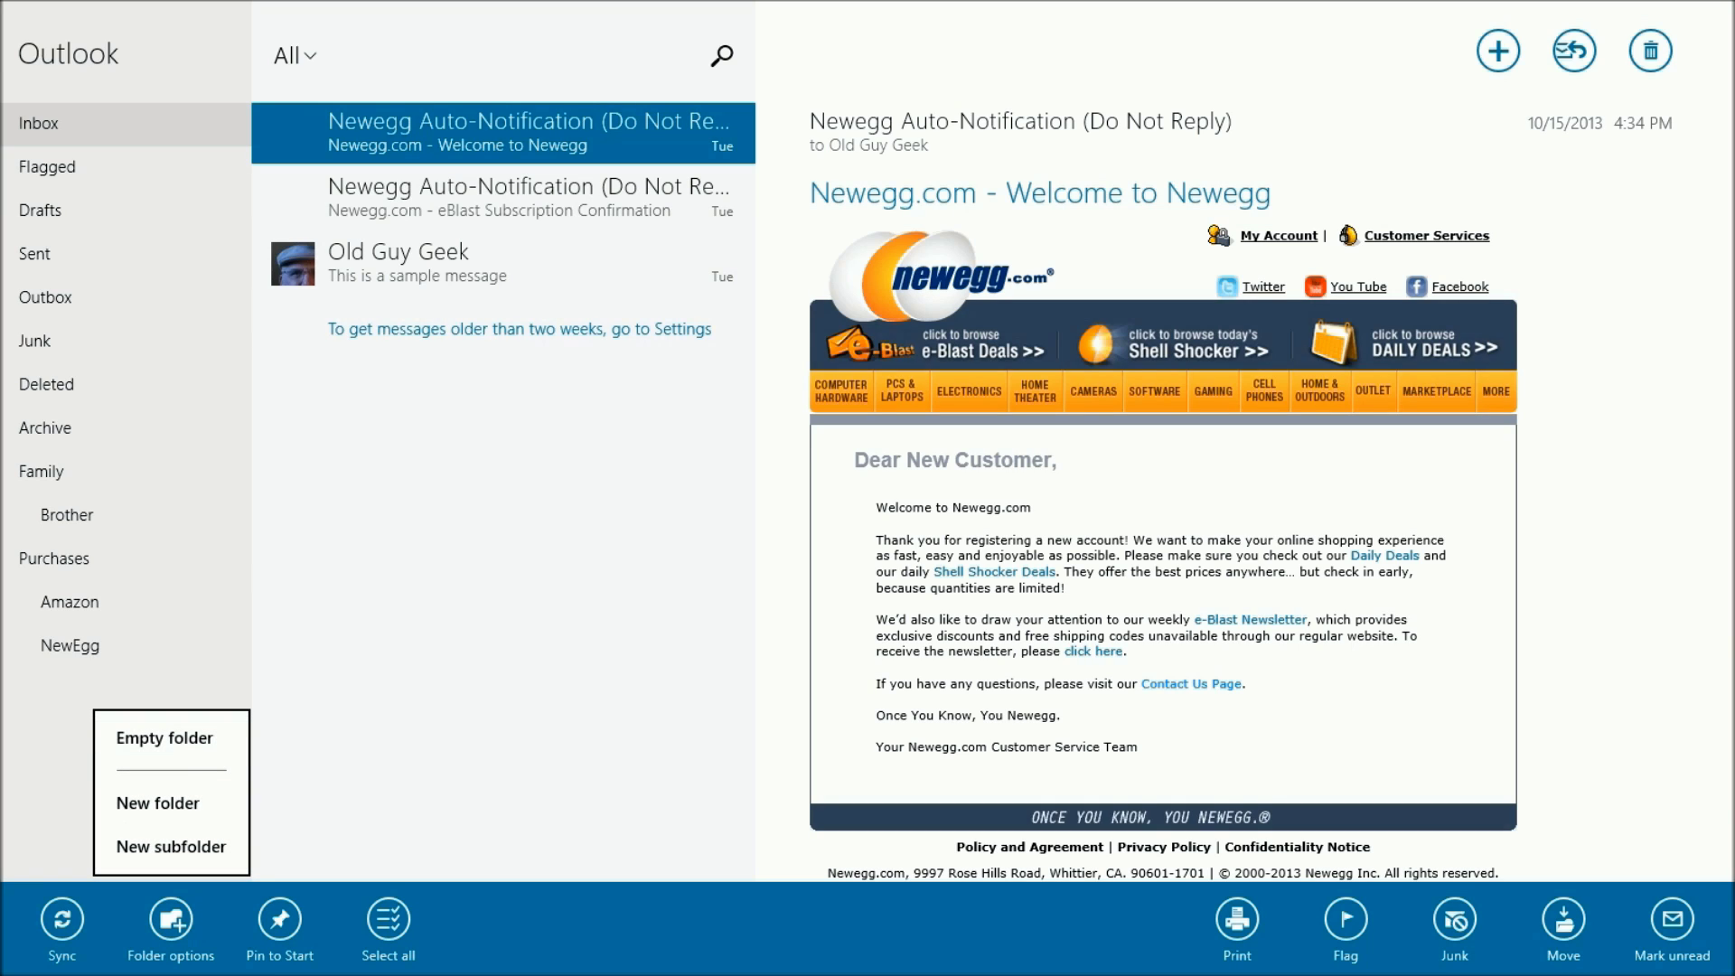
key("Escape")
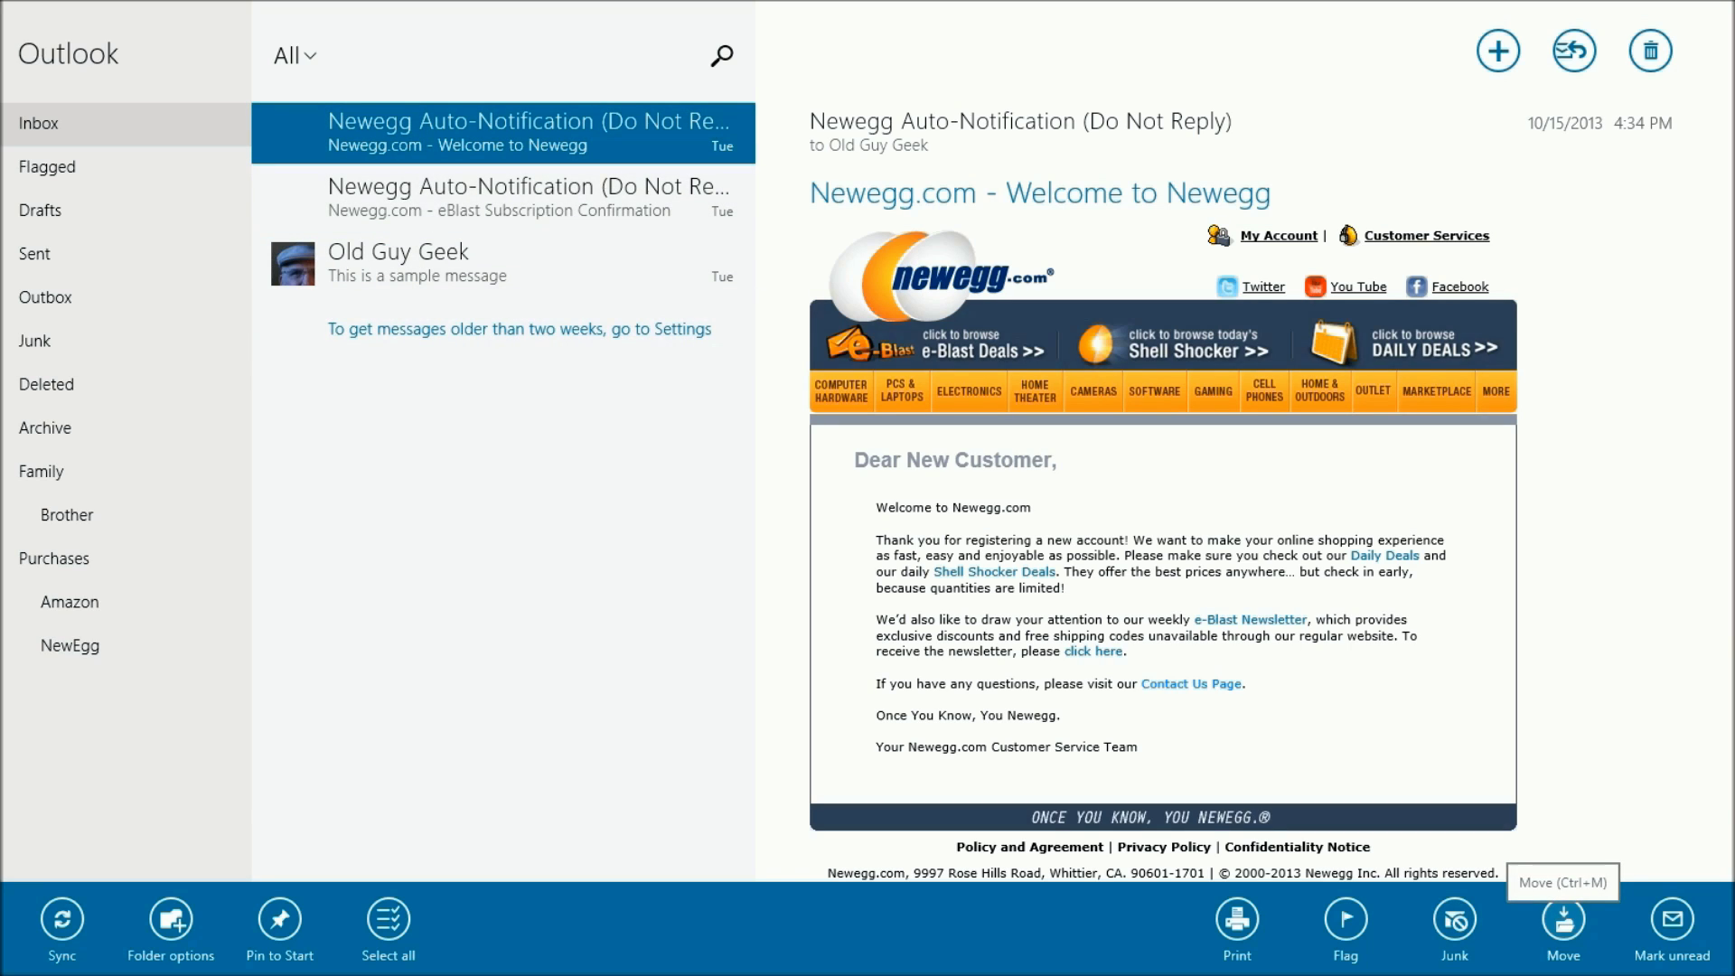
Move the selected Newegg welcome message from the Inbox to the NewEgg folder and open that folder.
left_click(1564, 919)
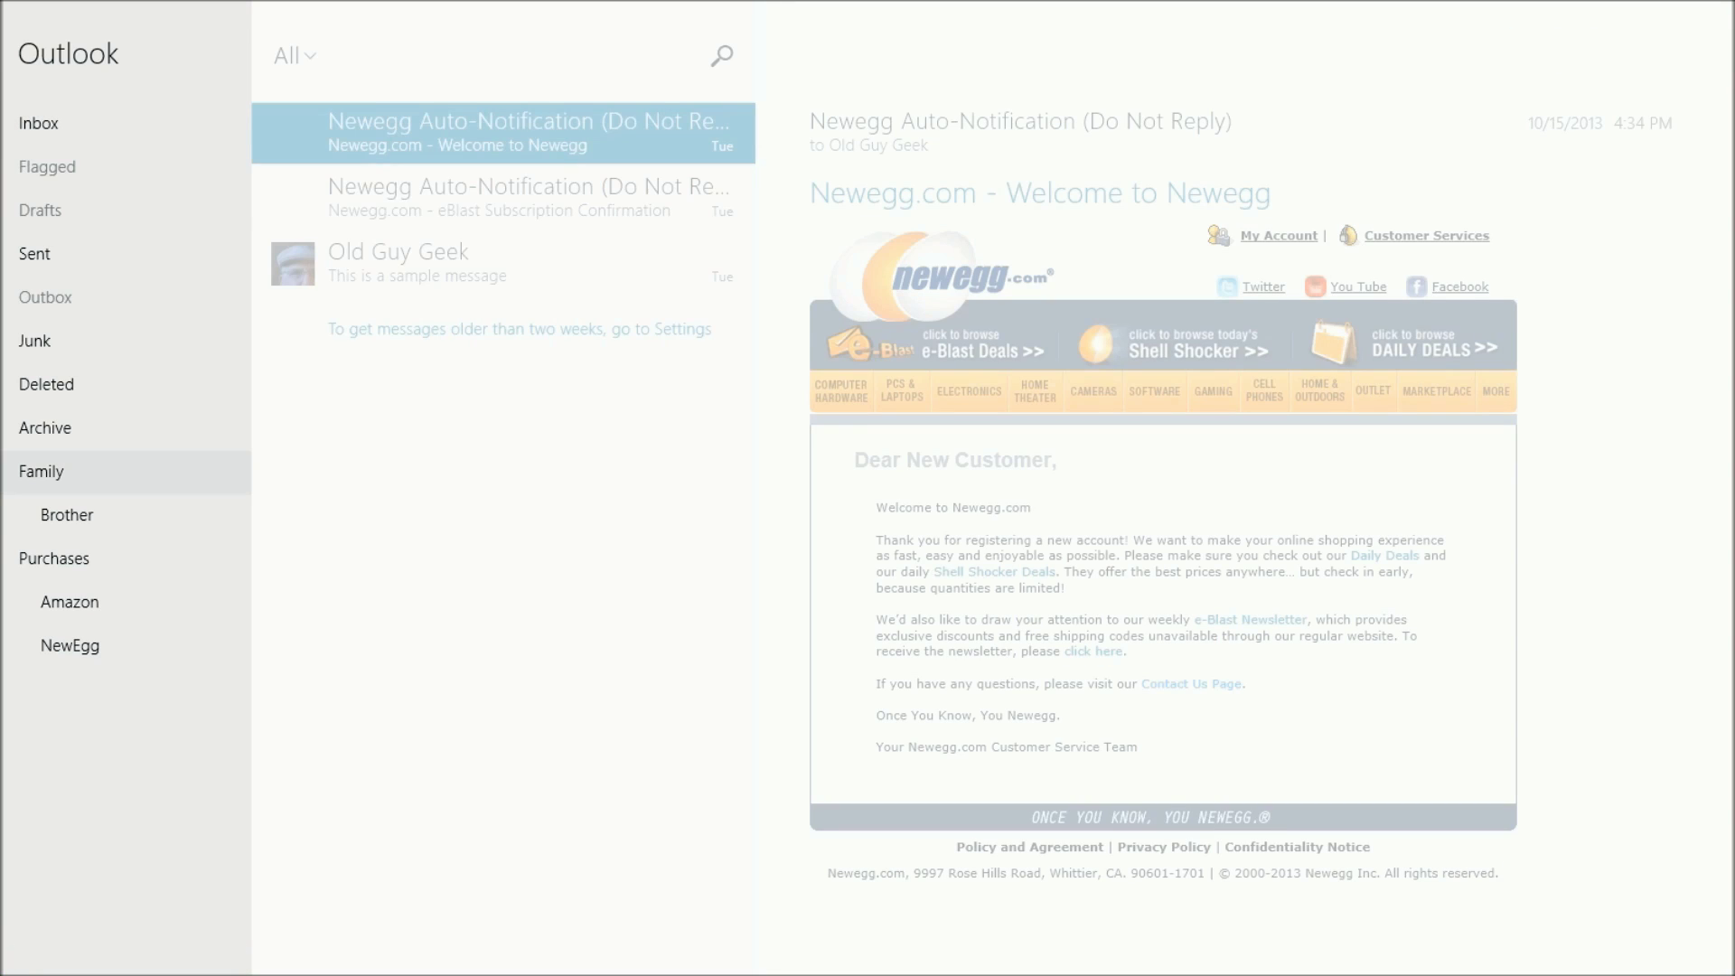
left_click(69, 645)
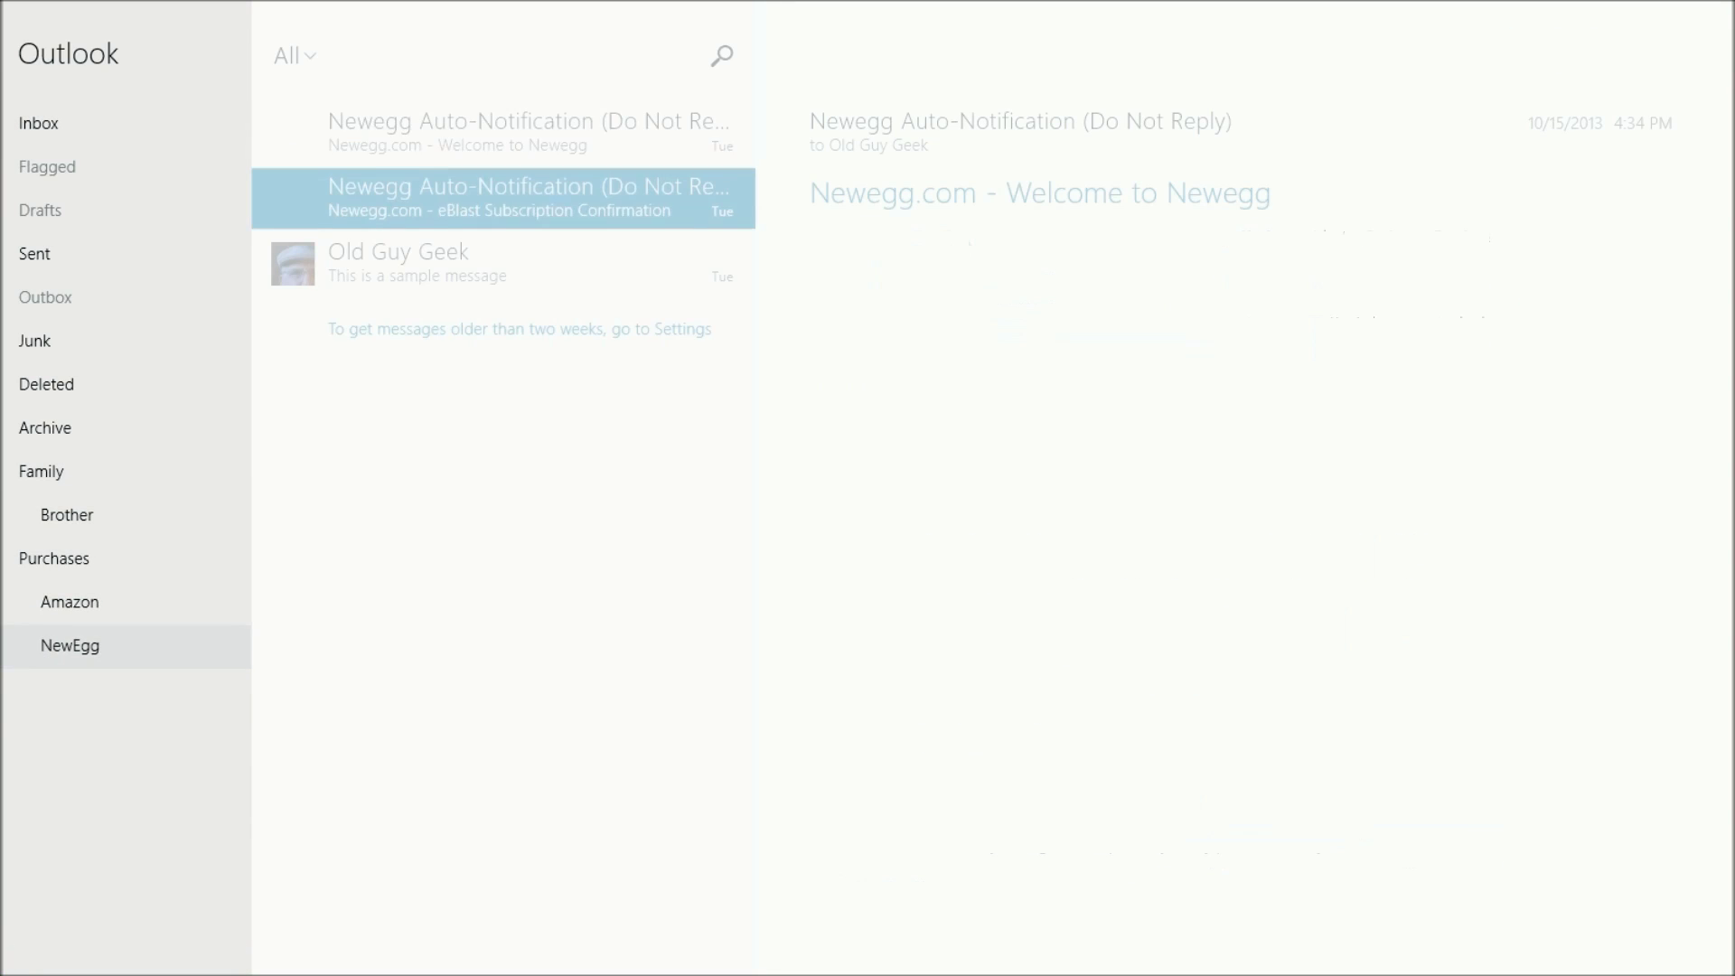
left_click(69, 646)
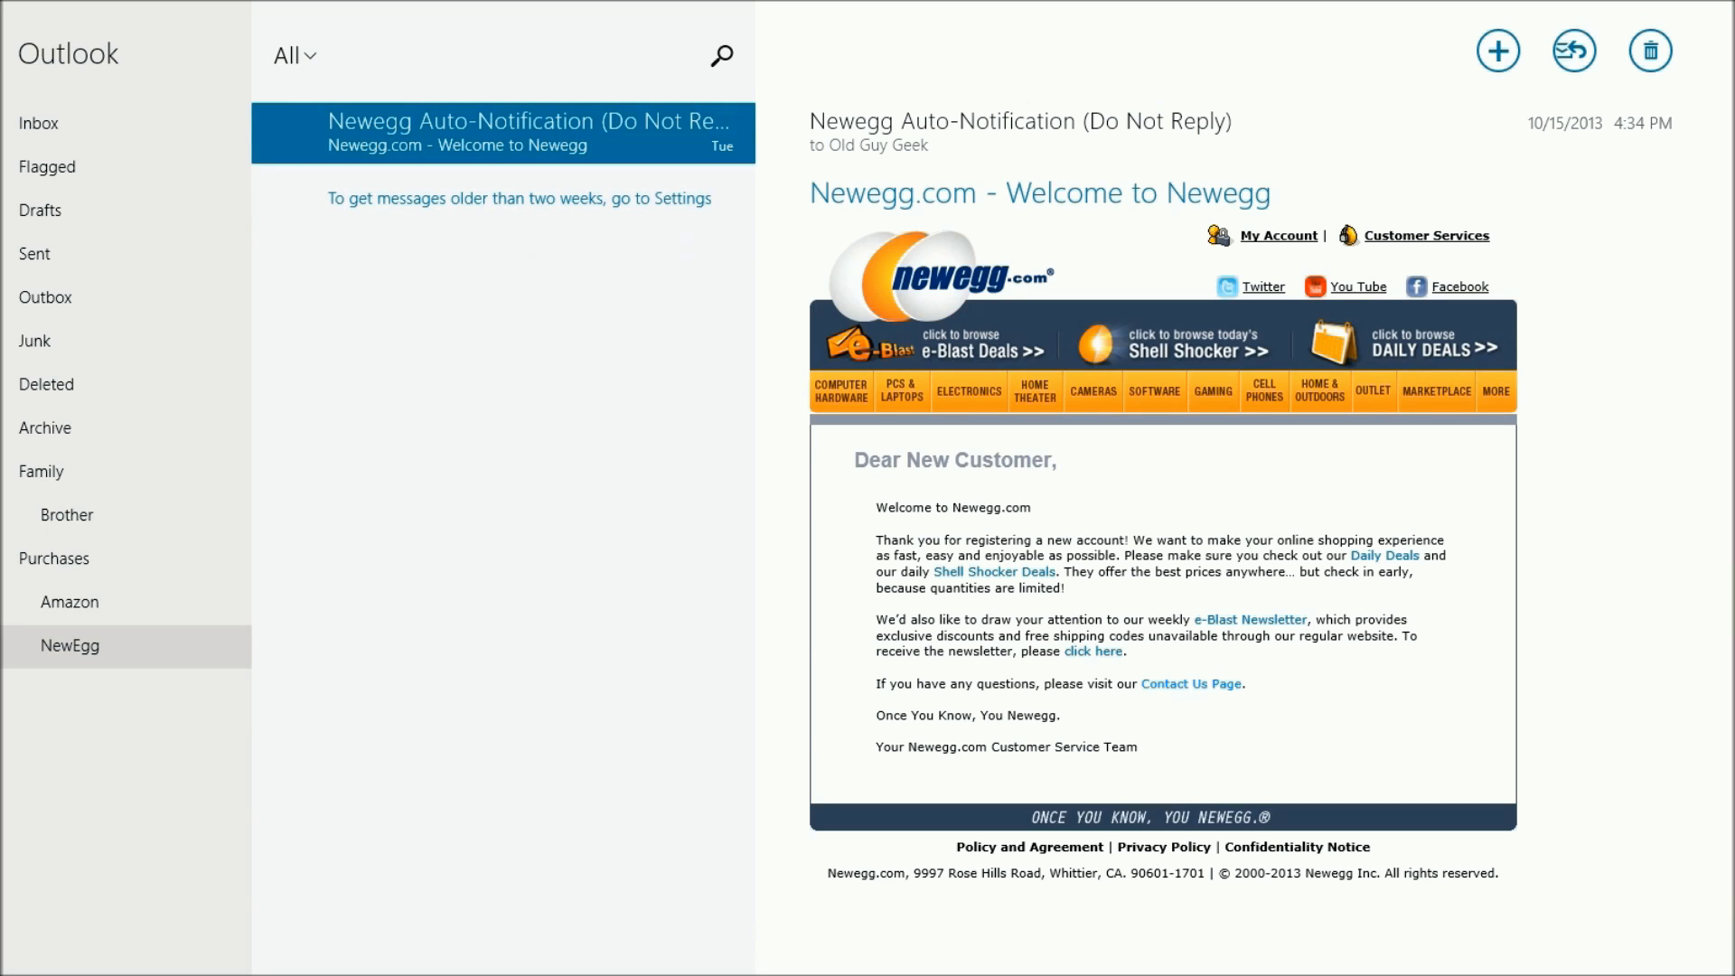
Move the Newegg welcome message back to the Inbox and open the Inbox.
key("super+z")
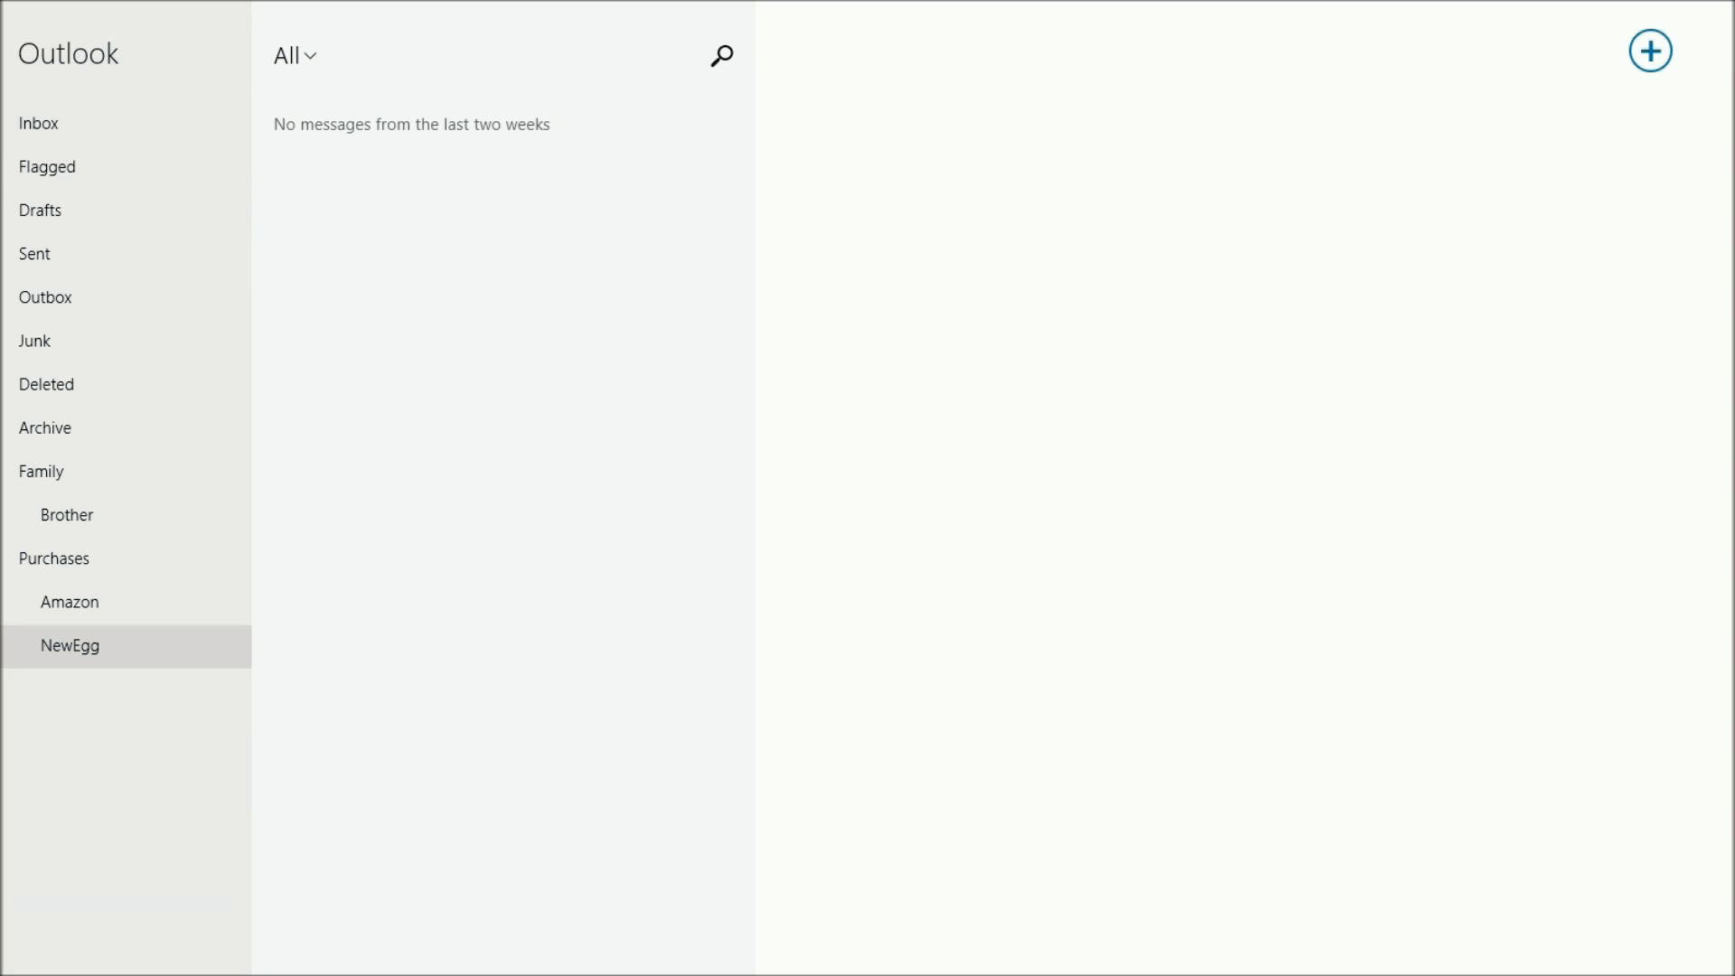
left_click(54, 124)
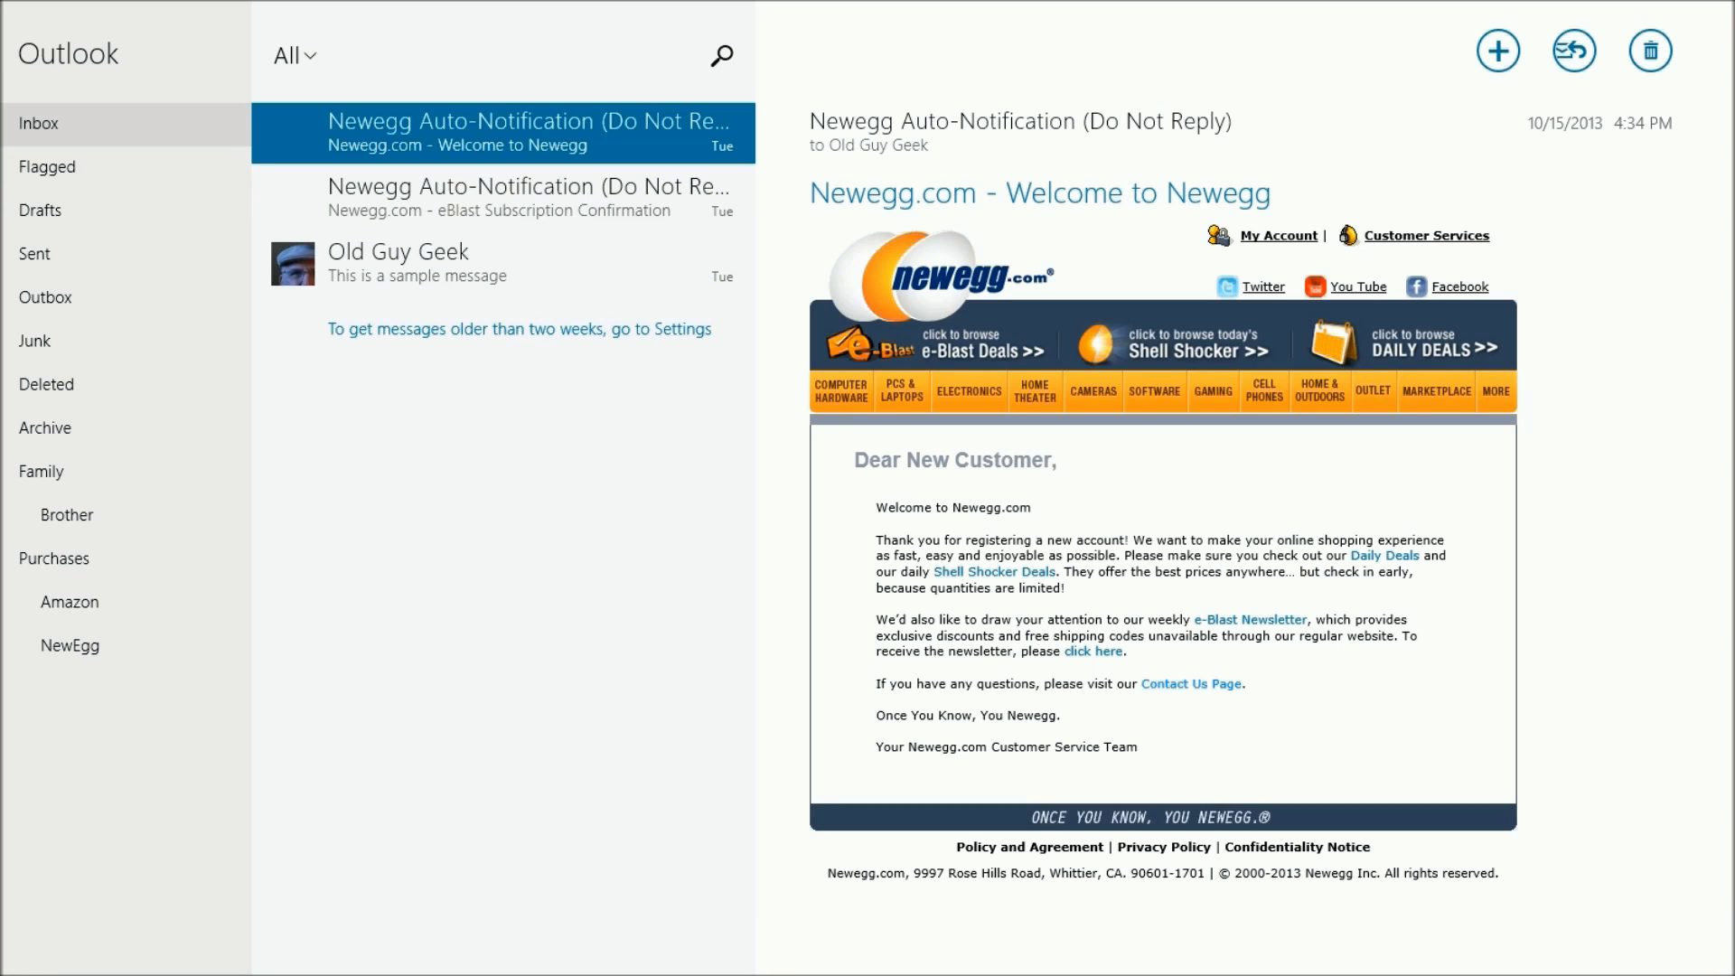
key("super+z")
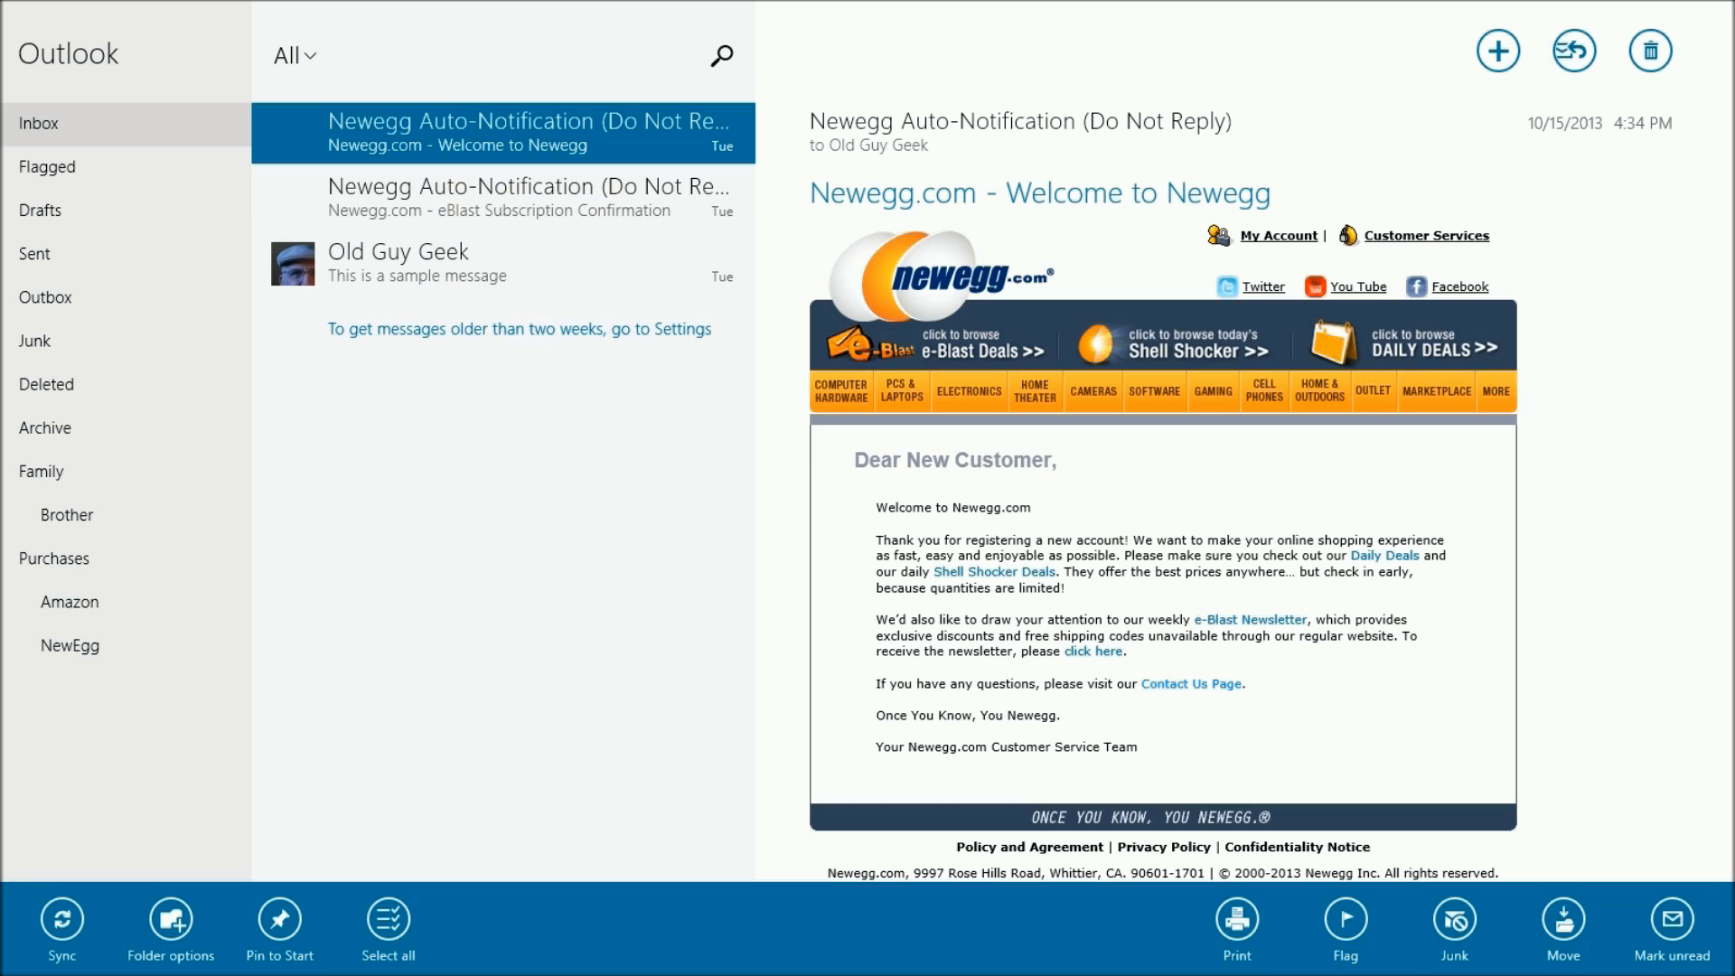
key("super+z")
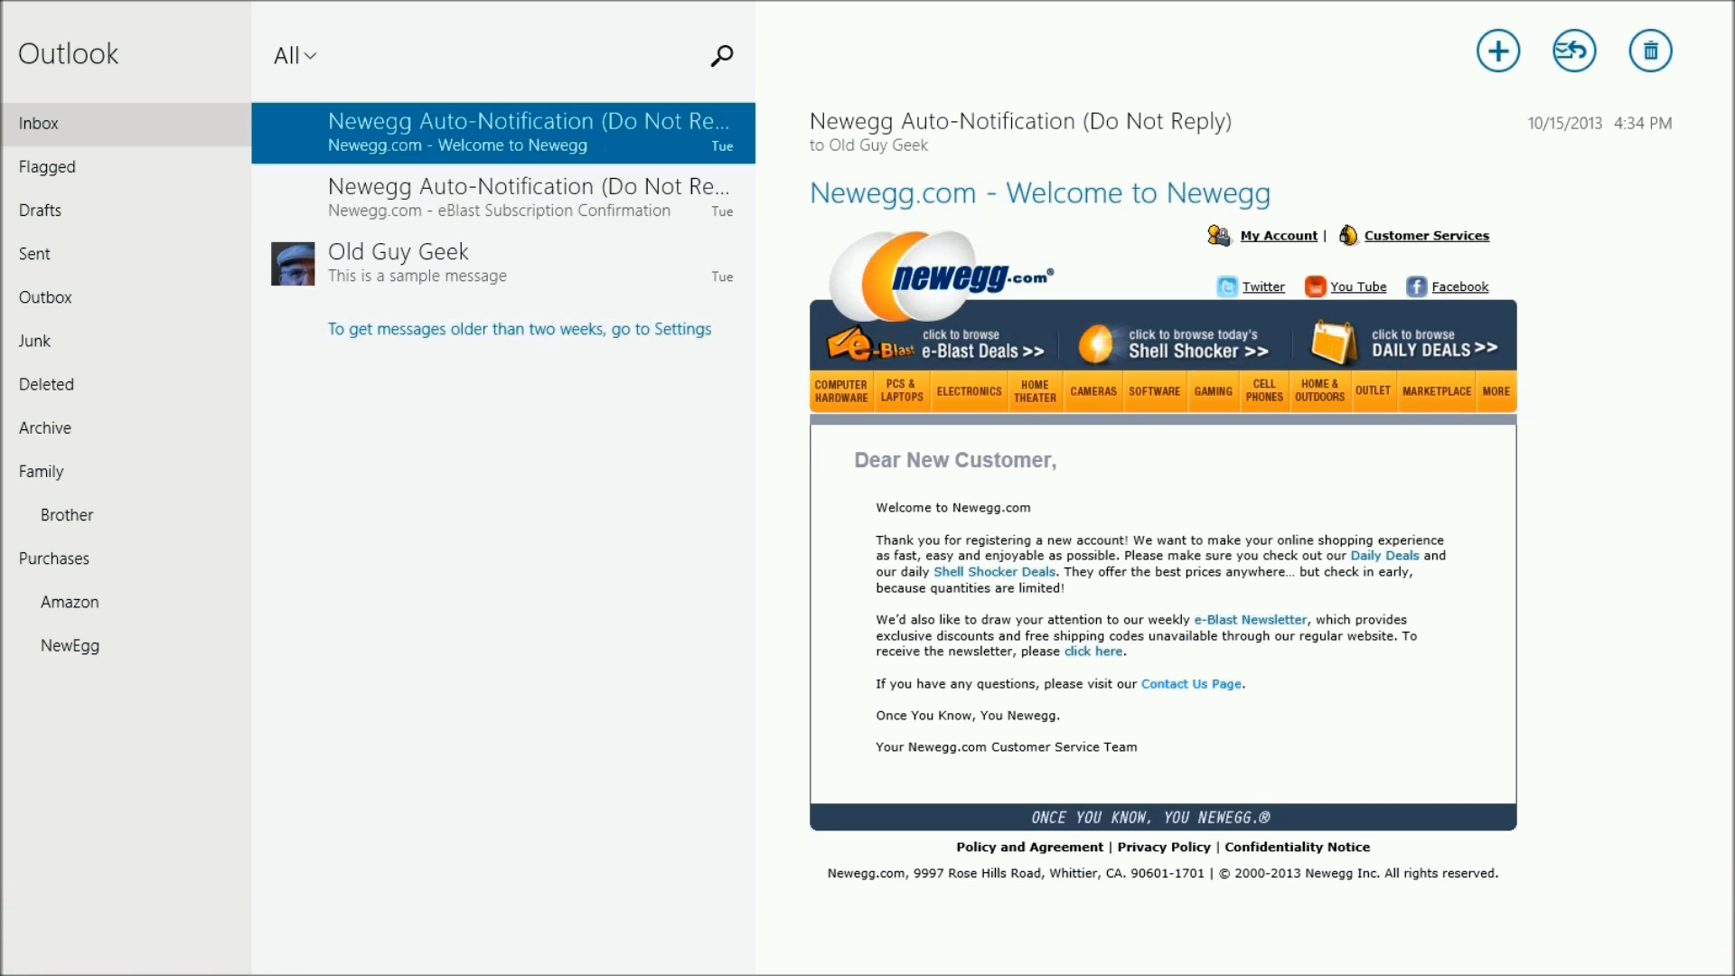
Launch the Mail app from the Start screen and view its list of all folders.
left_click(27, 948)
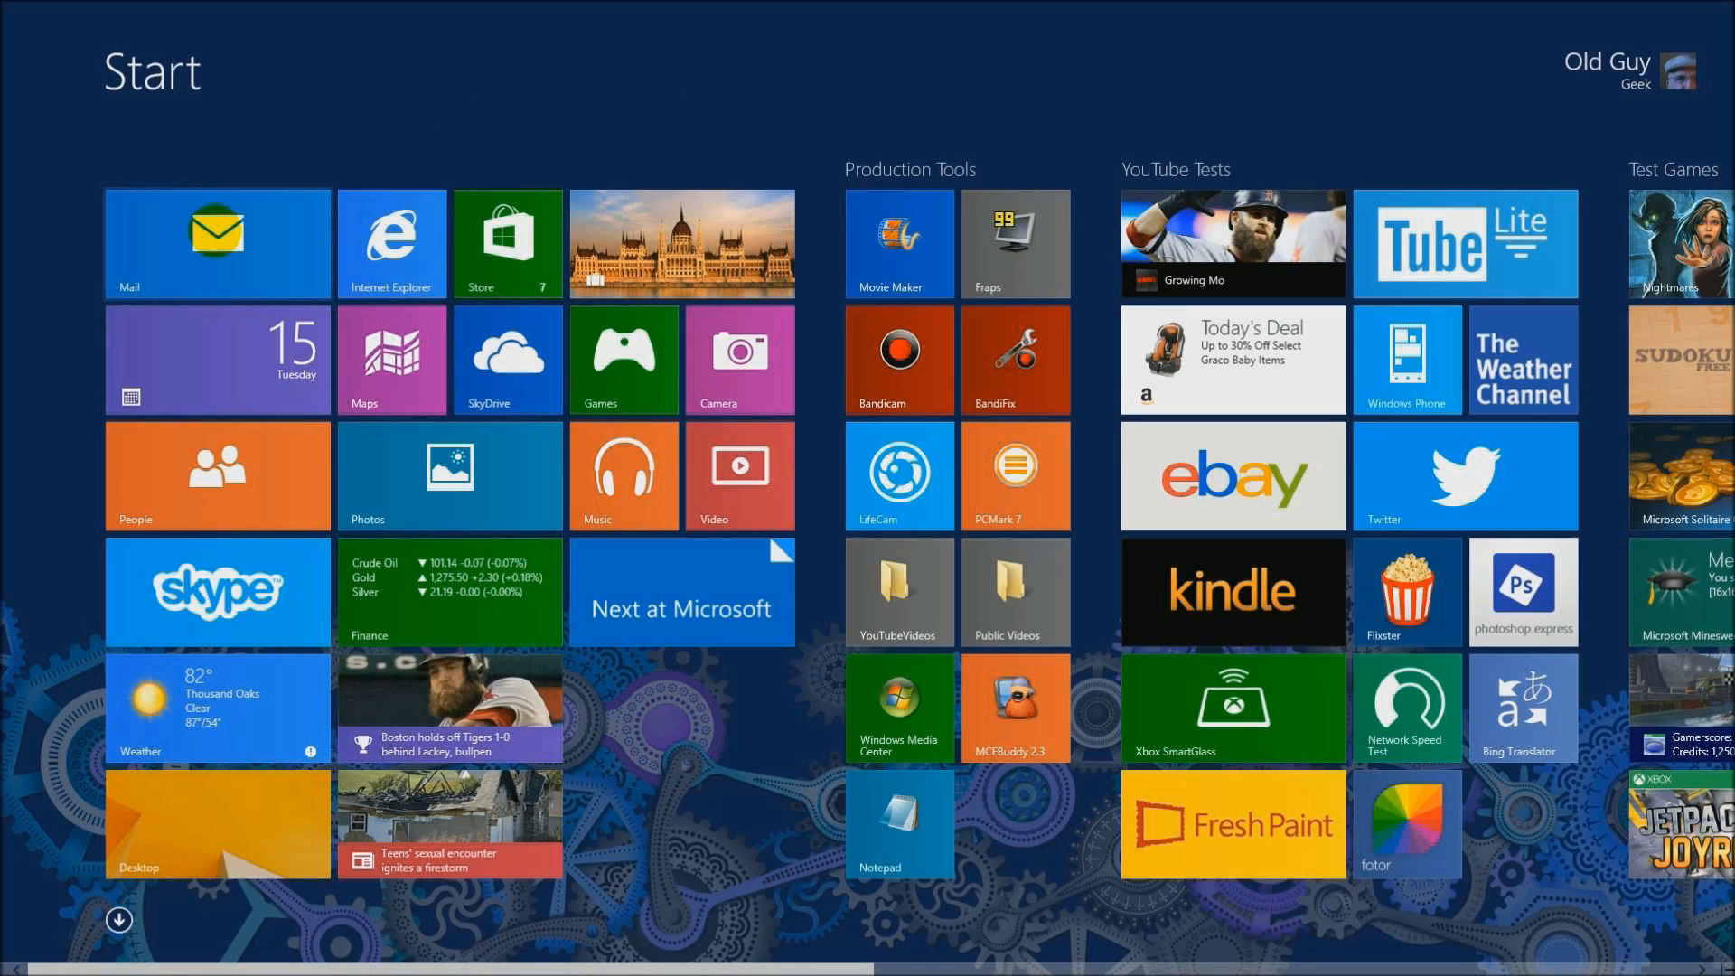
left_click(216, 232)
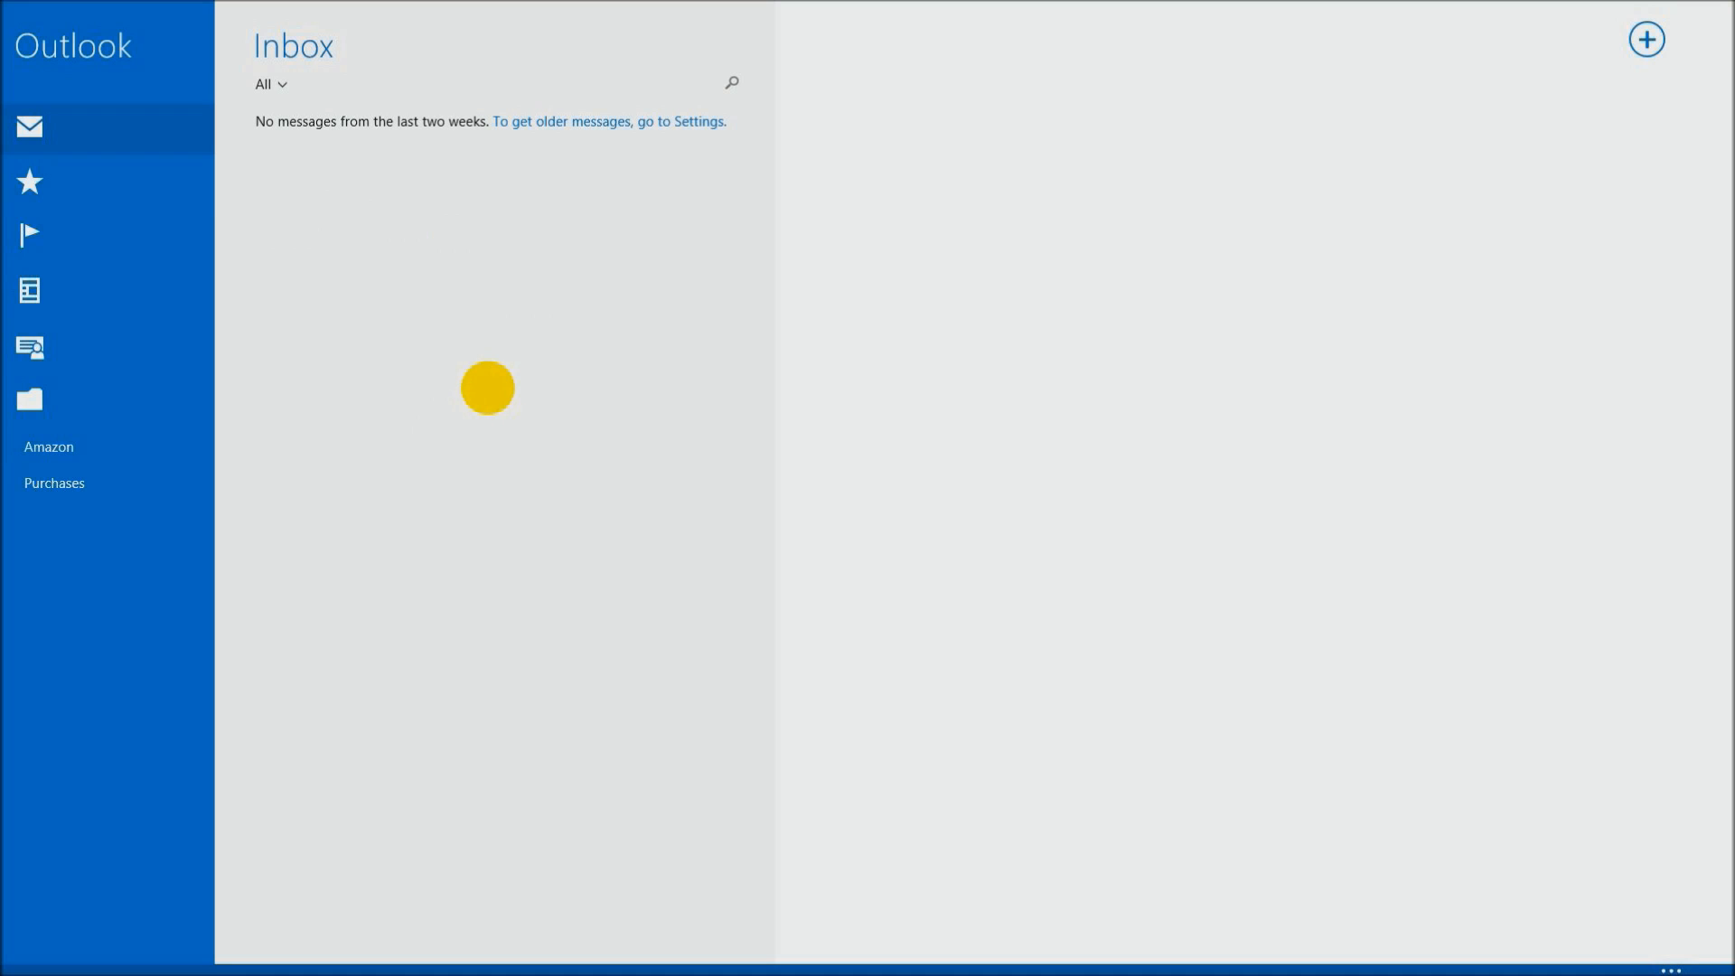
left_click(78, 388)
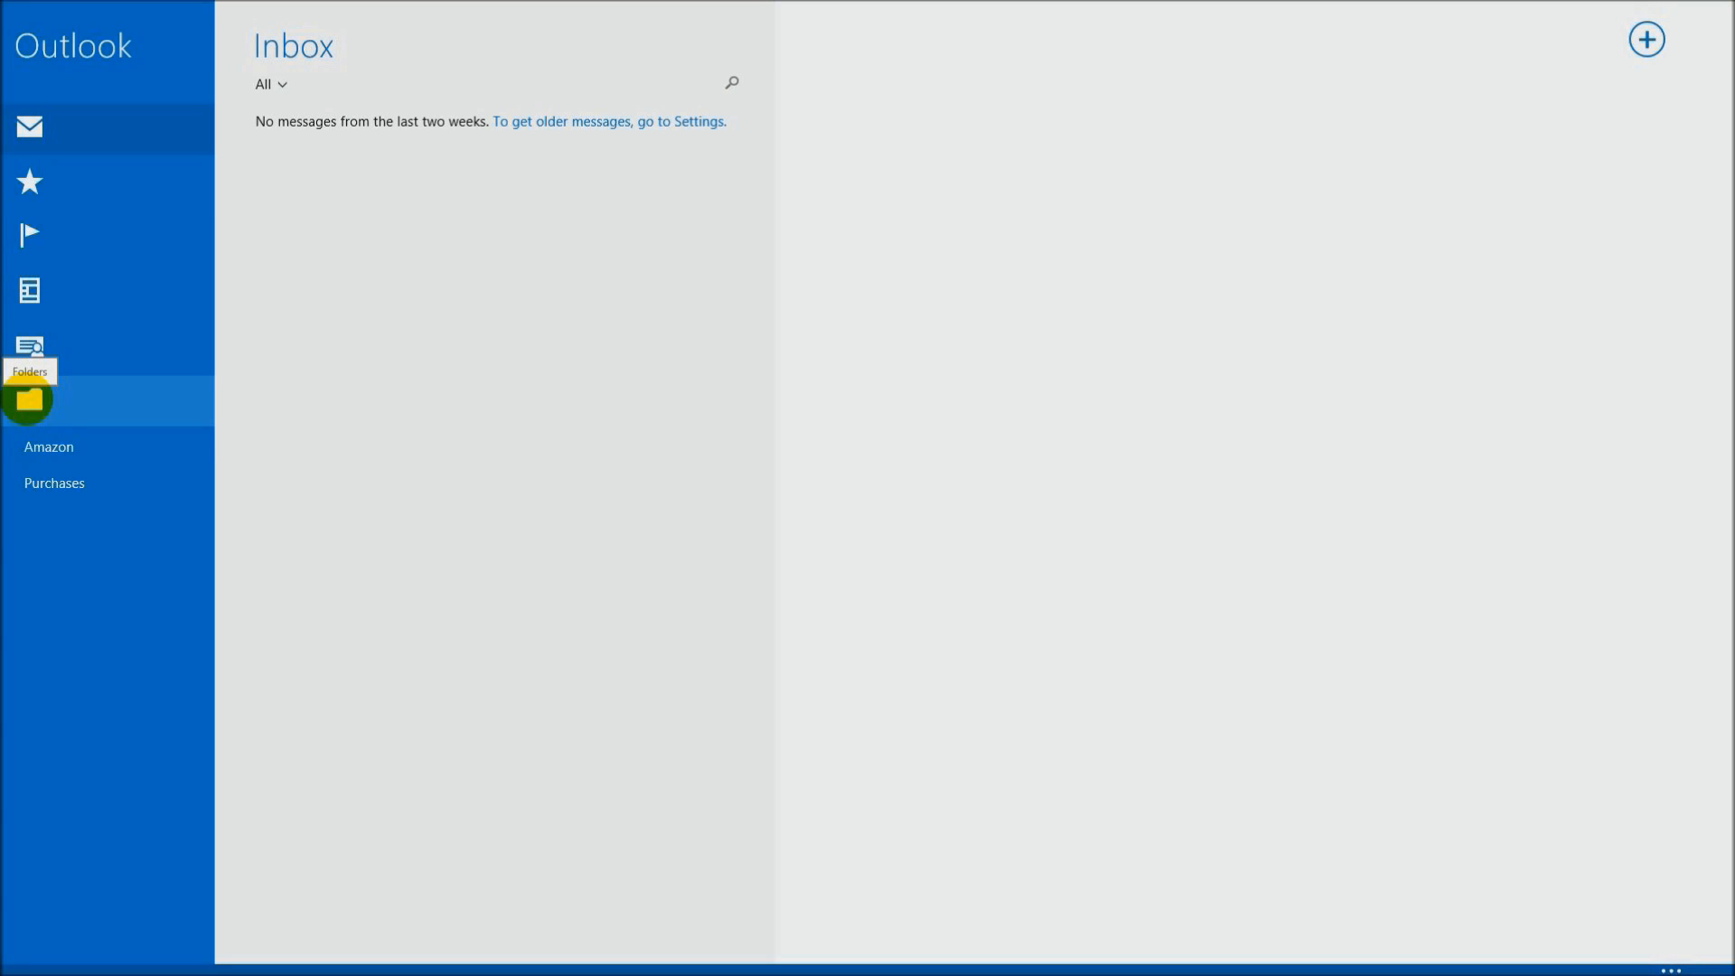
left_click(28, 399)
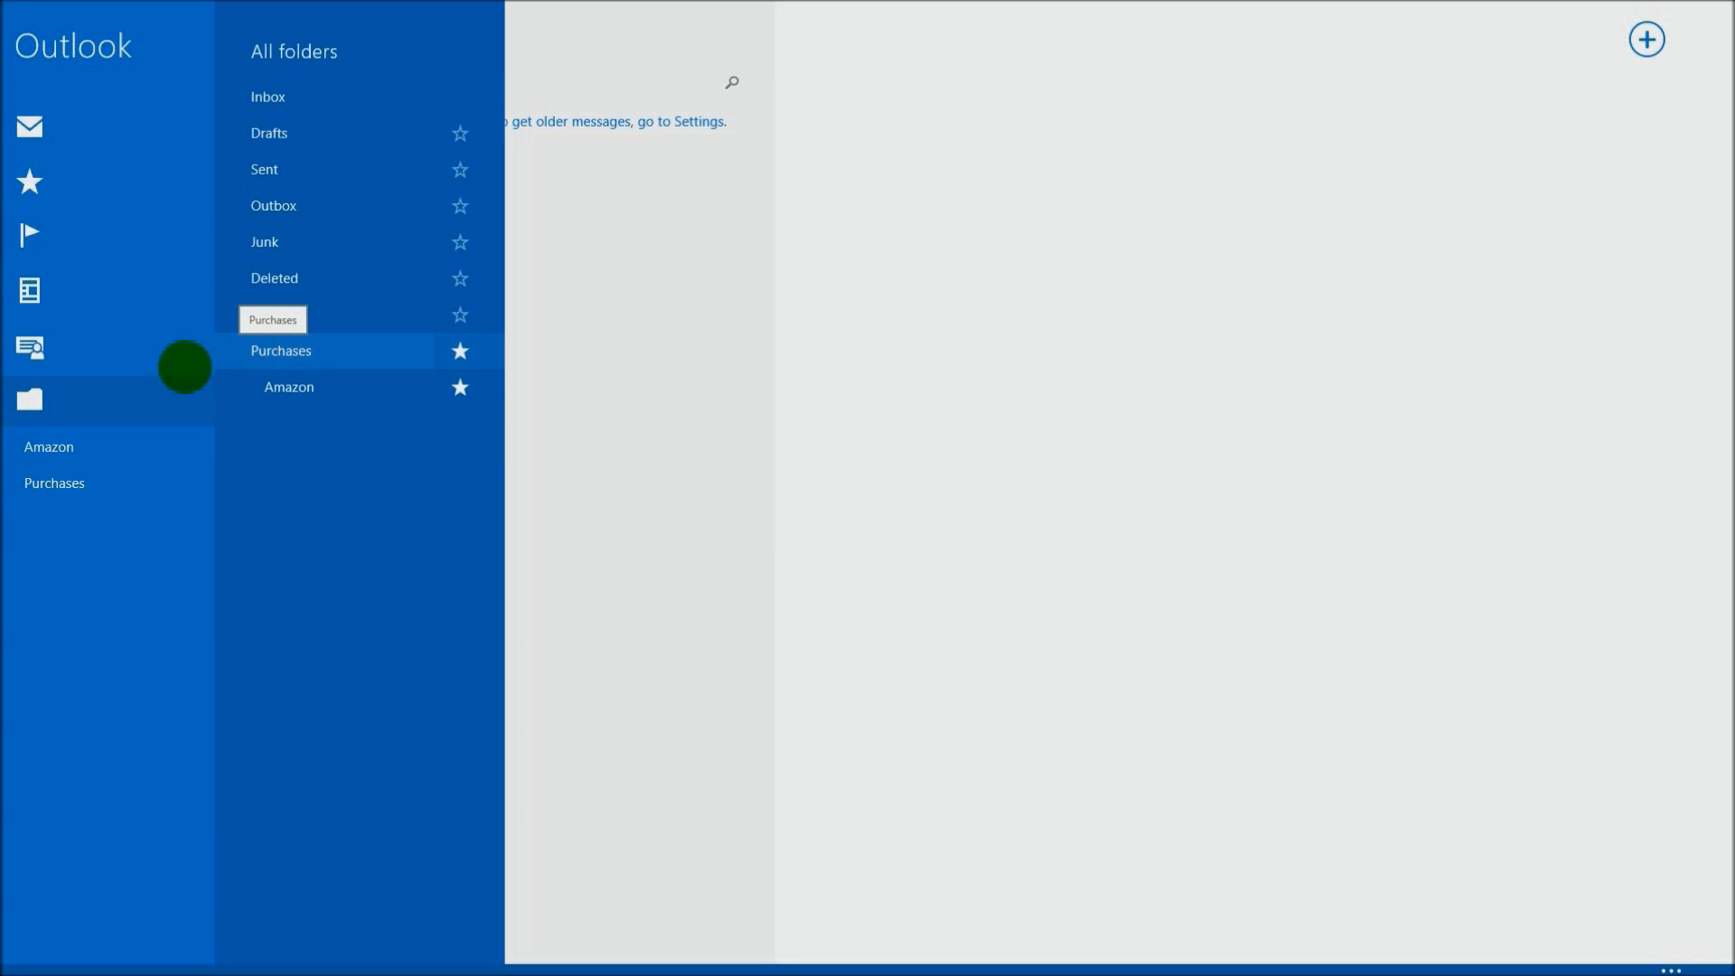
left_click(38, 400)
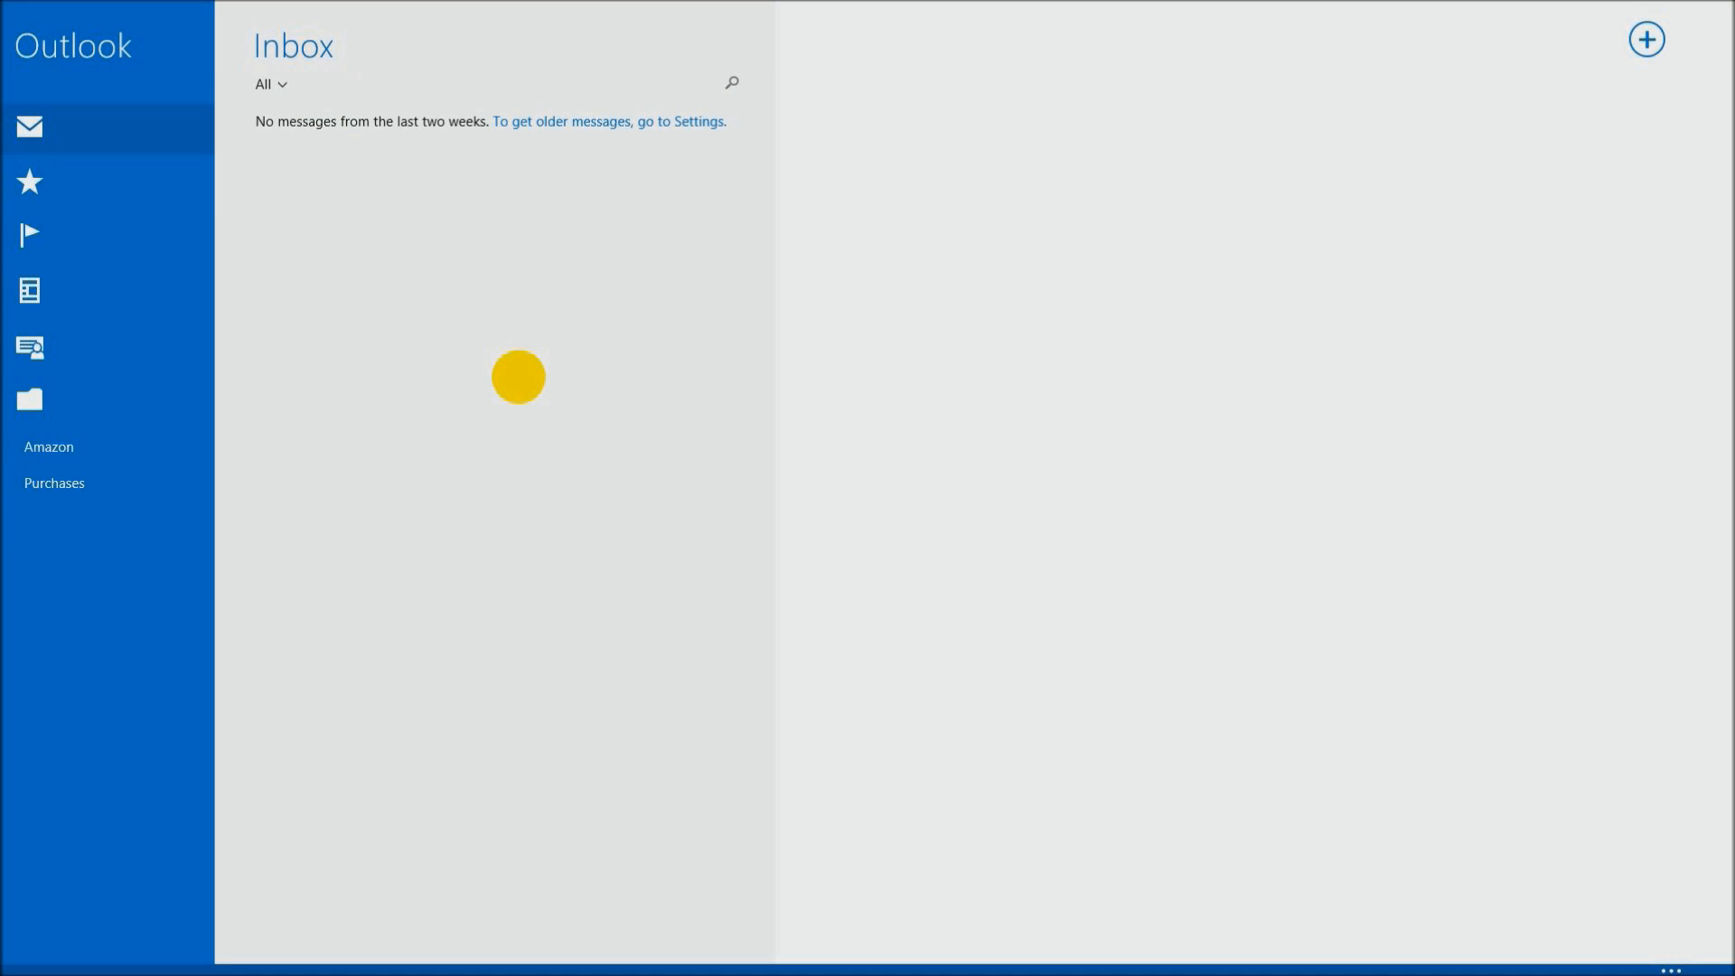
Create a new top-level mail folder named Family.
right_click(517, 377)
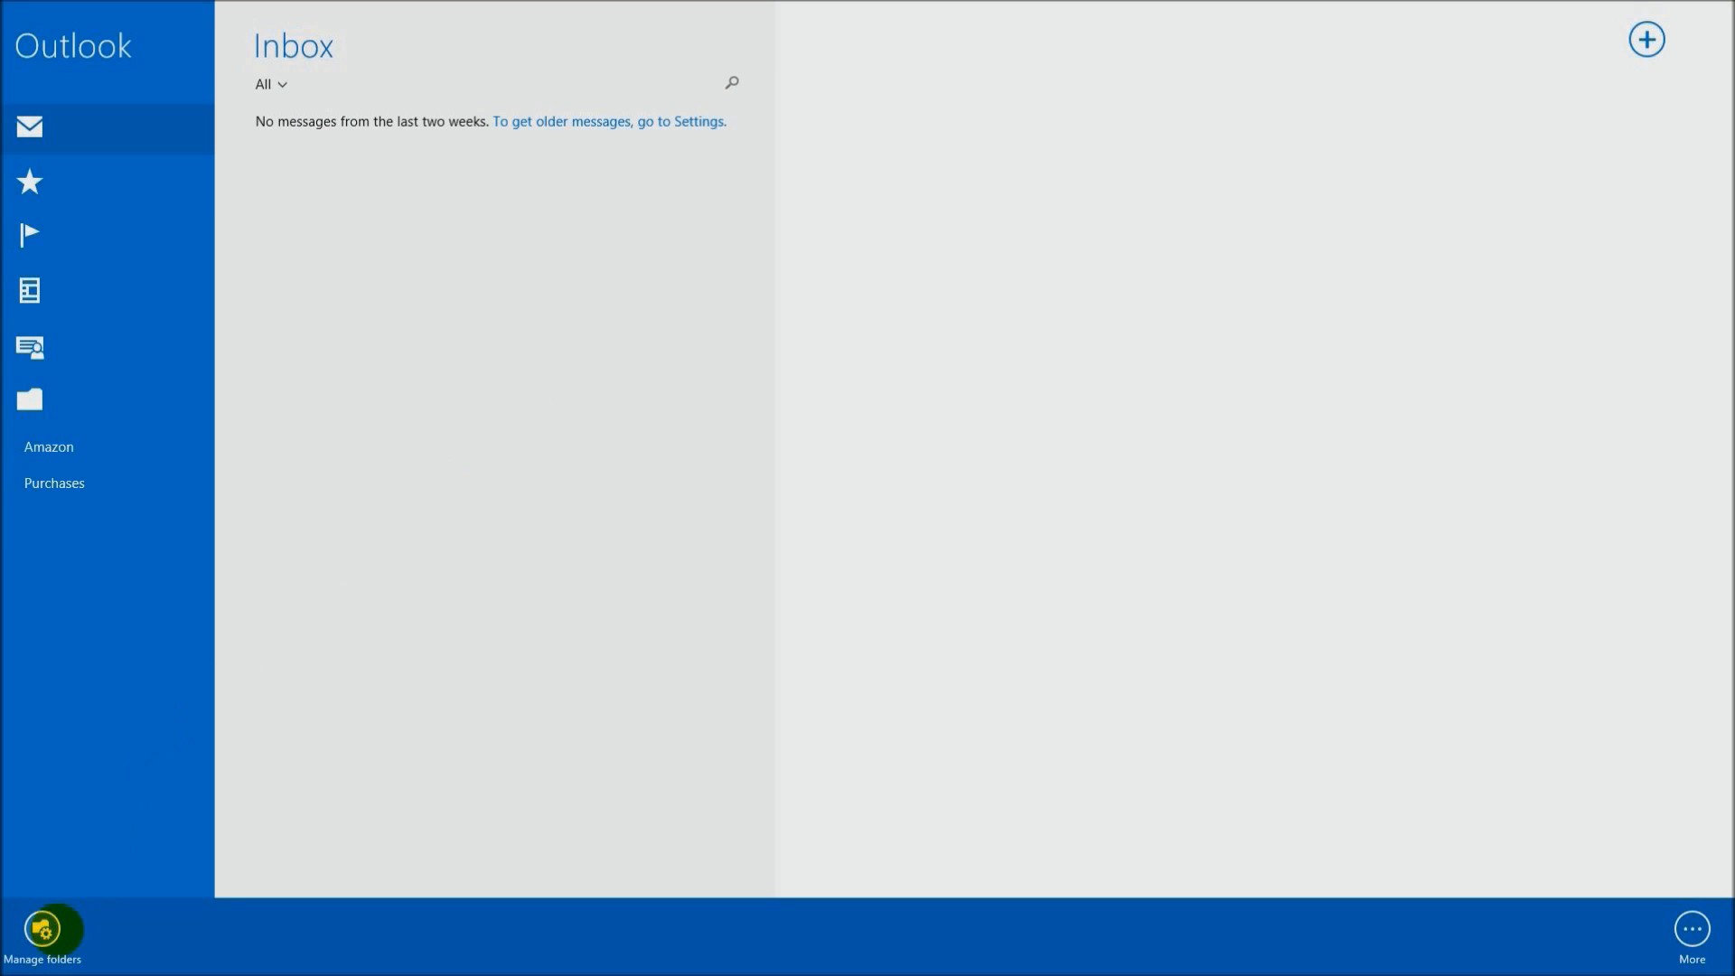
left_click(42, 928)
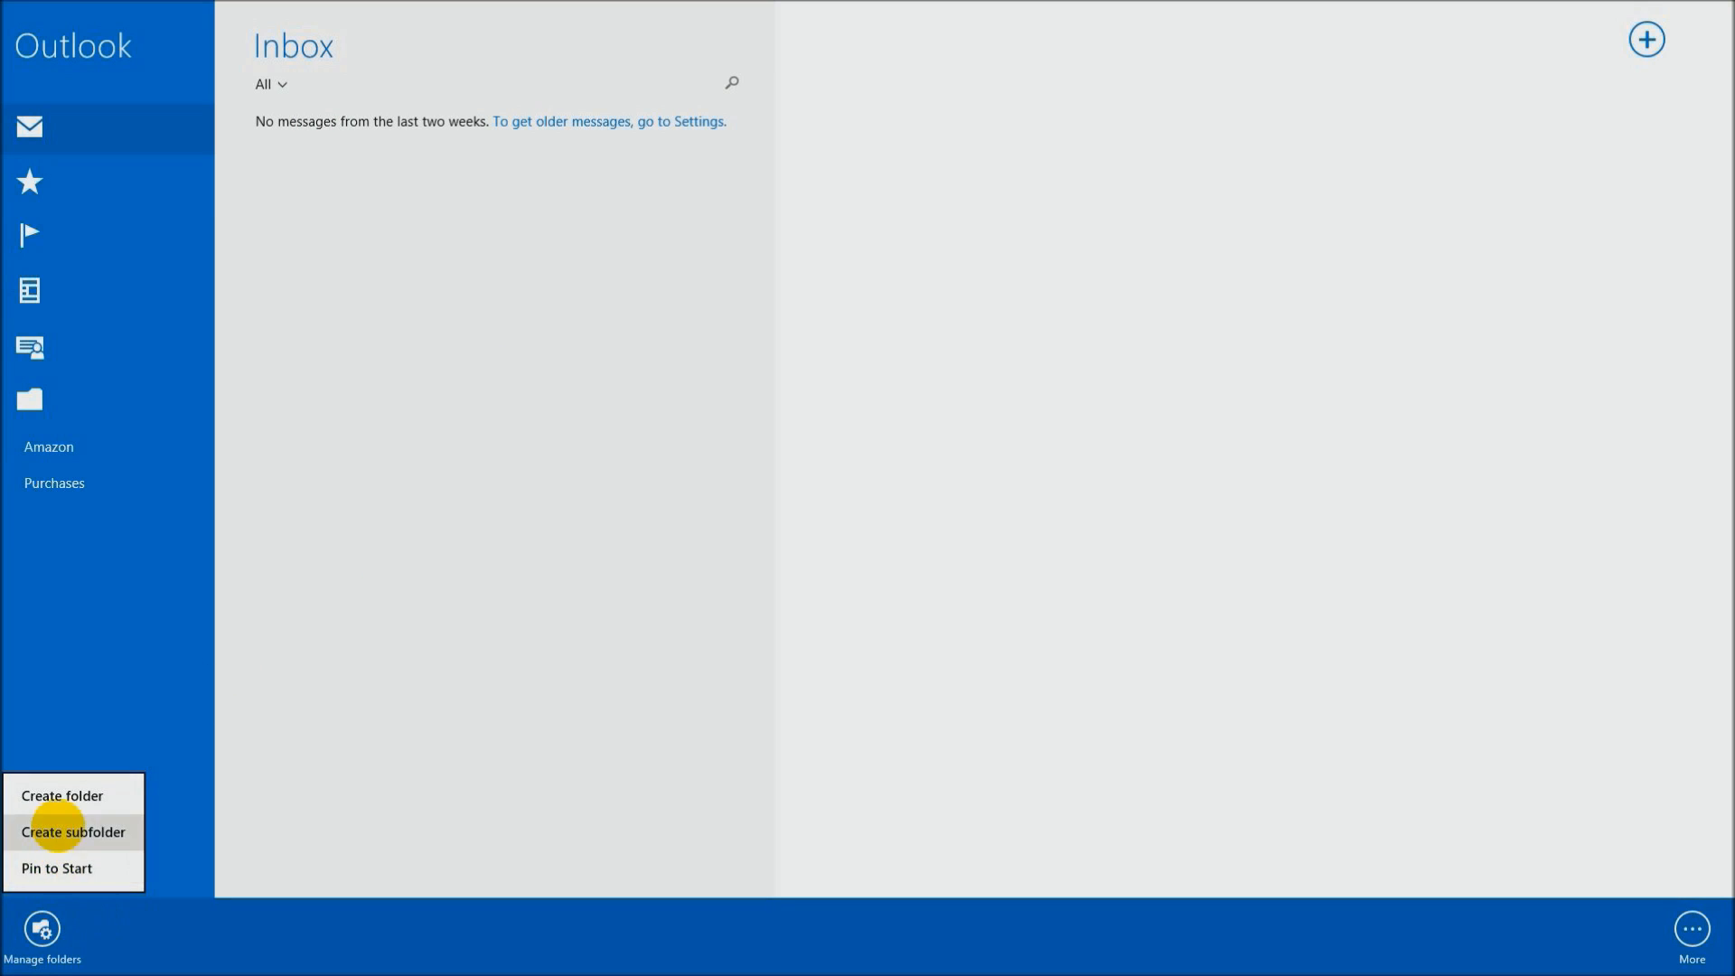
left_click(63, 794)
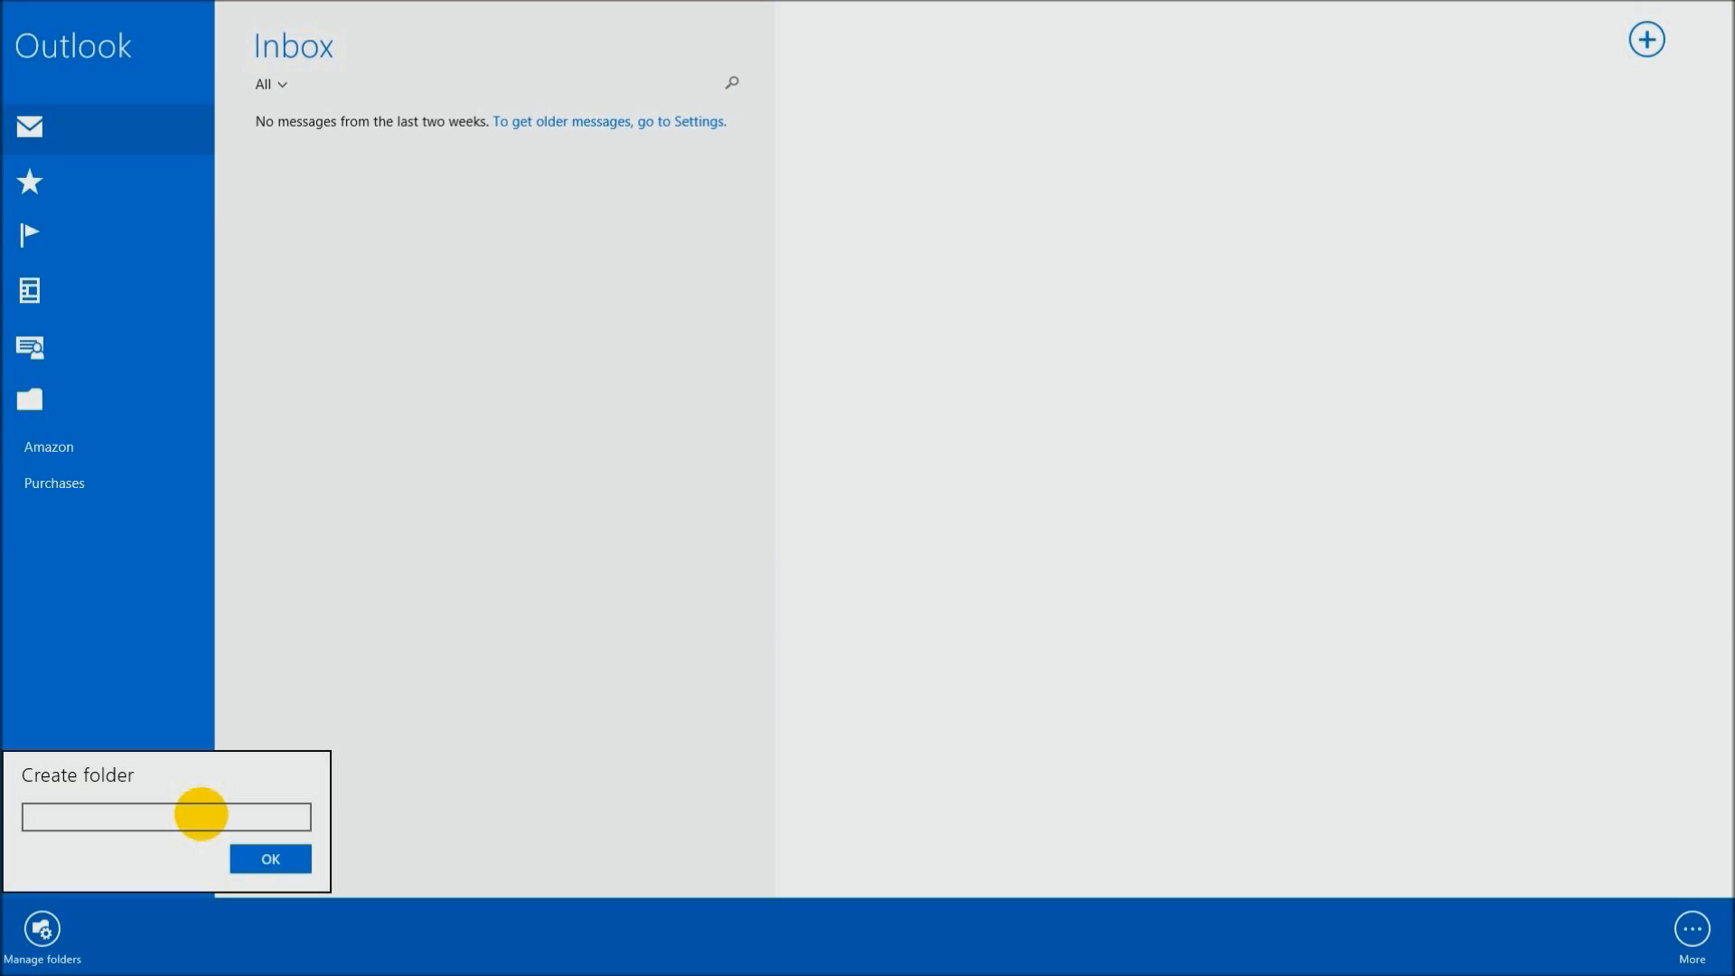
key("Return")
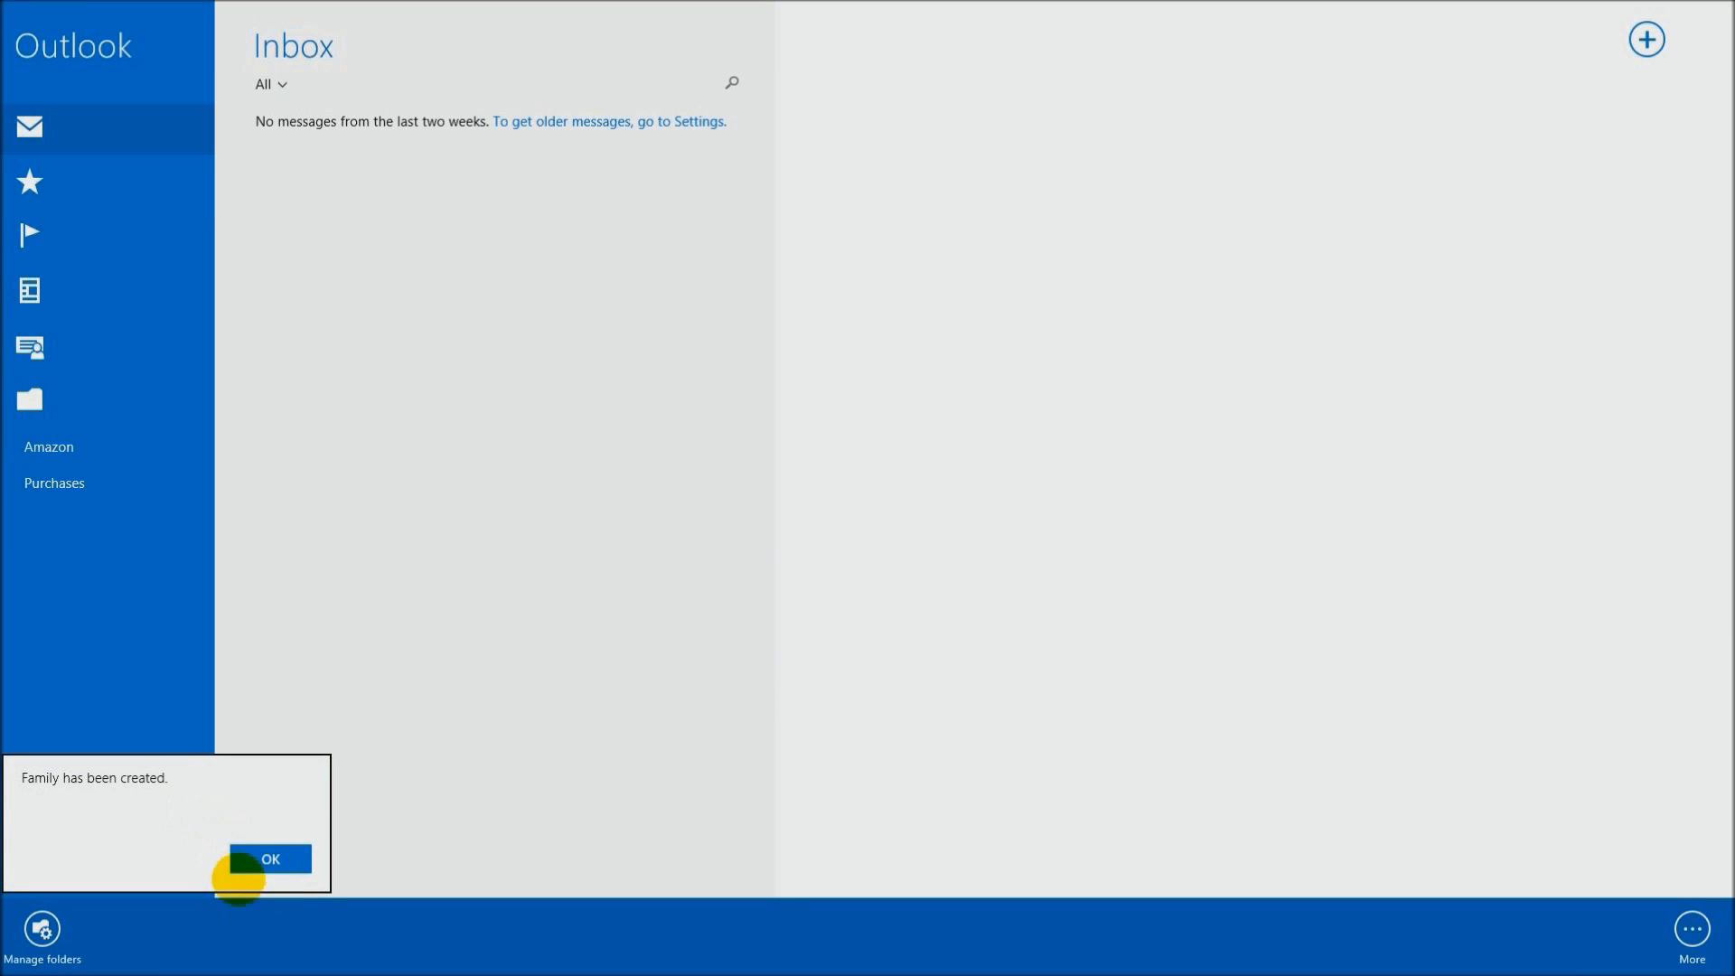
left_click(262, 858)
Open the Family folder and create a subfolder named Brother under it.
left_click(29, 399)
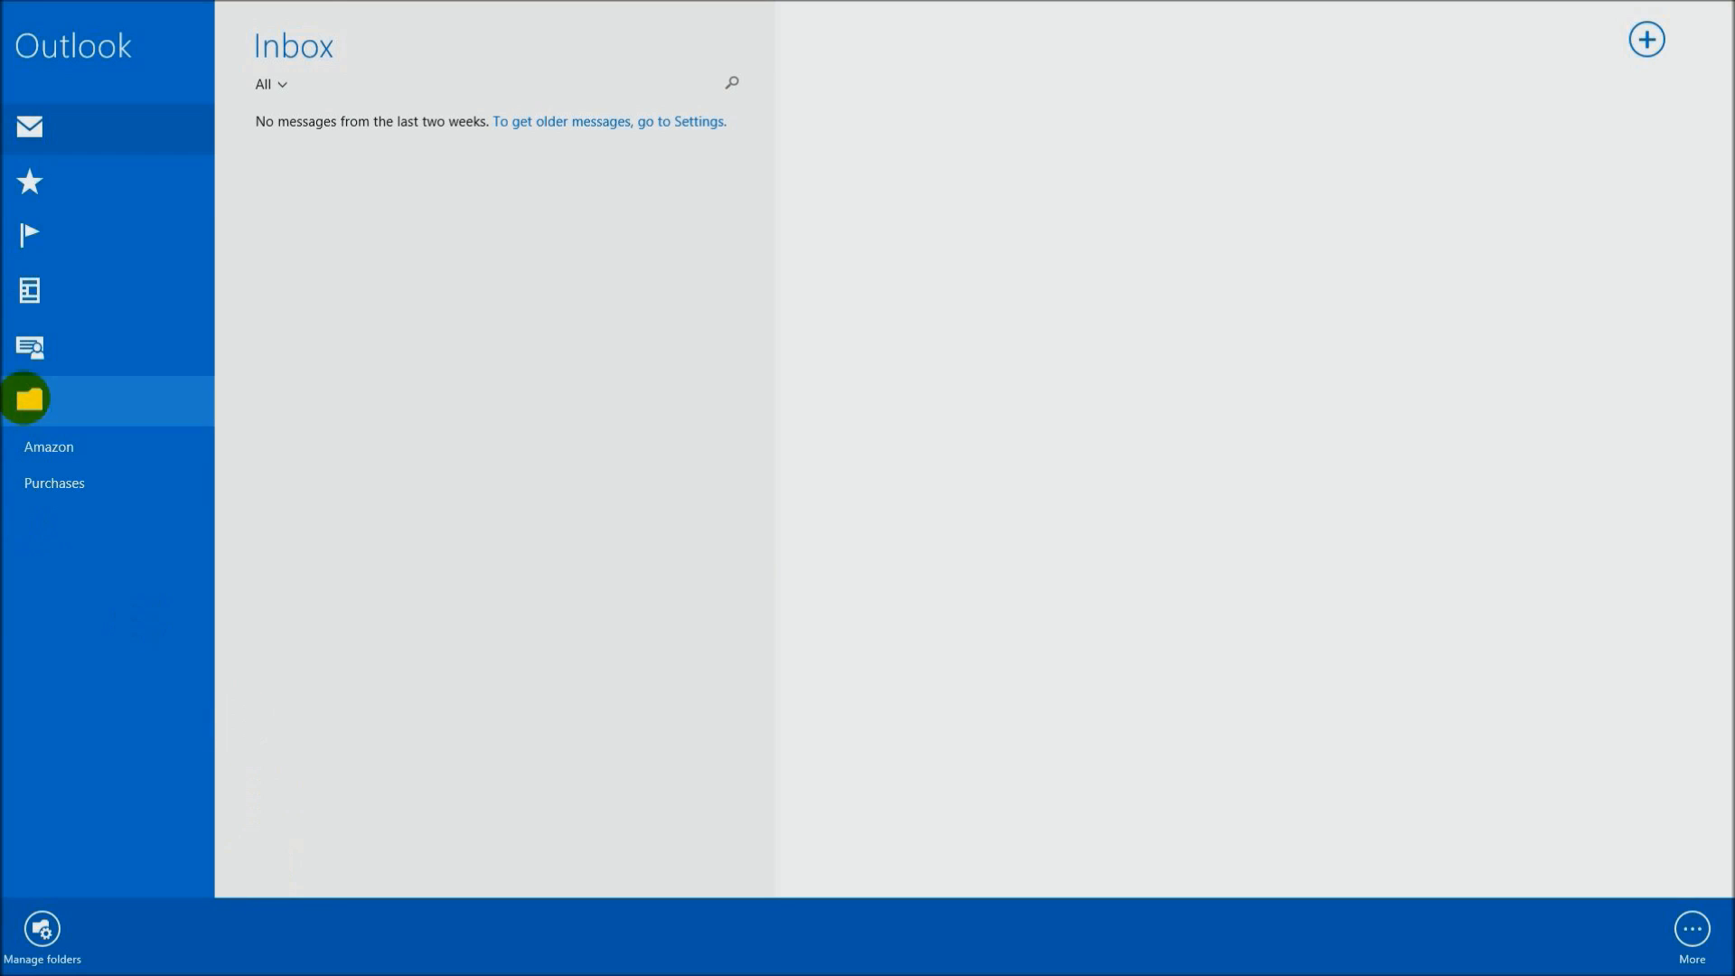
left_click(276, 358)
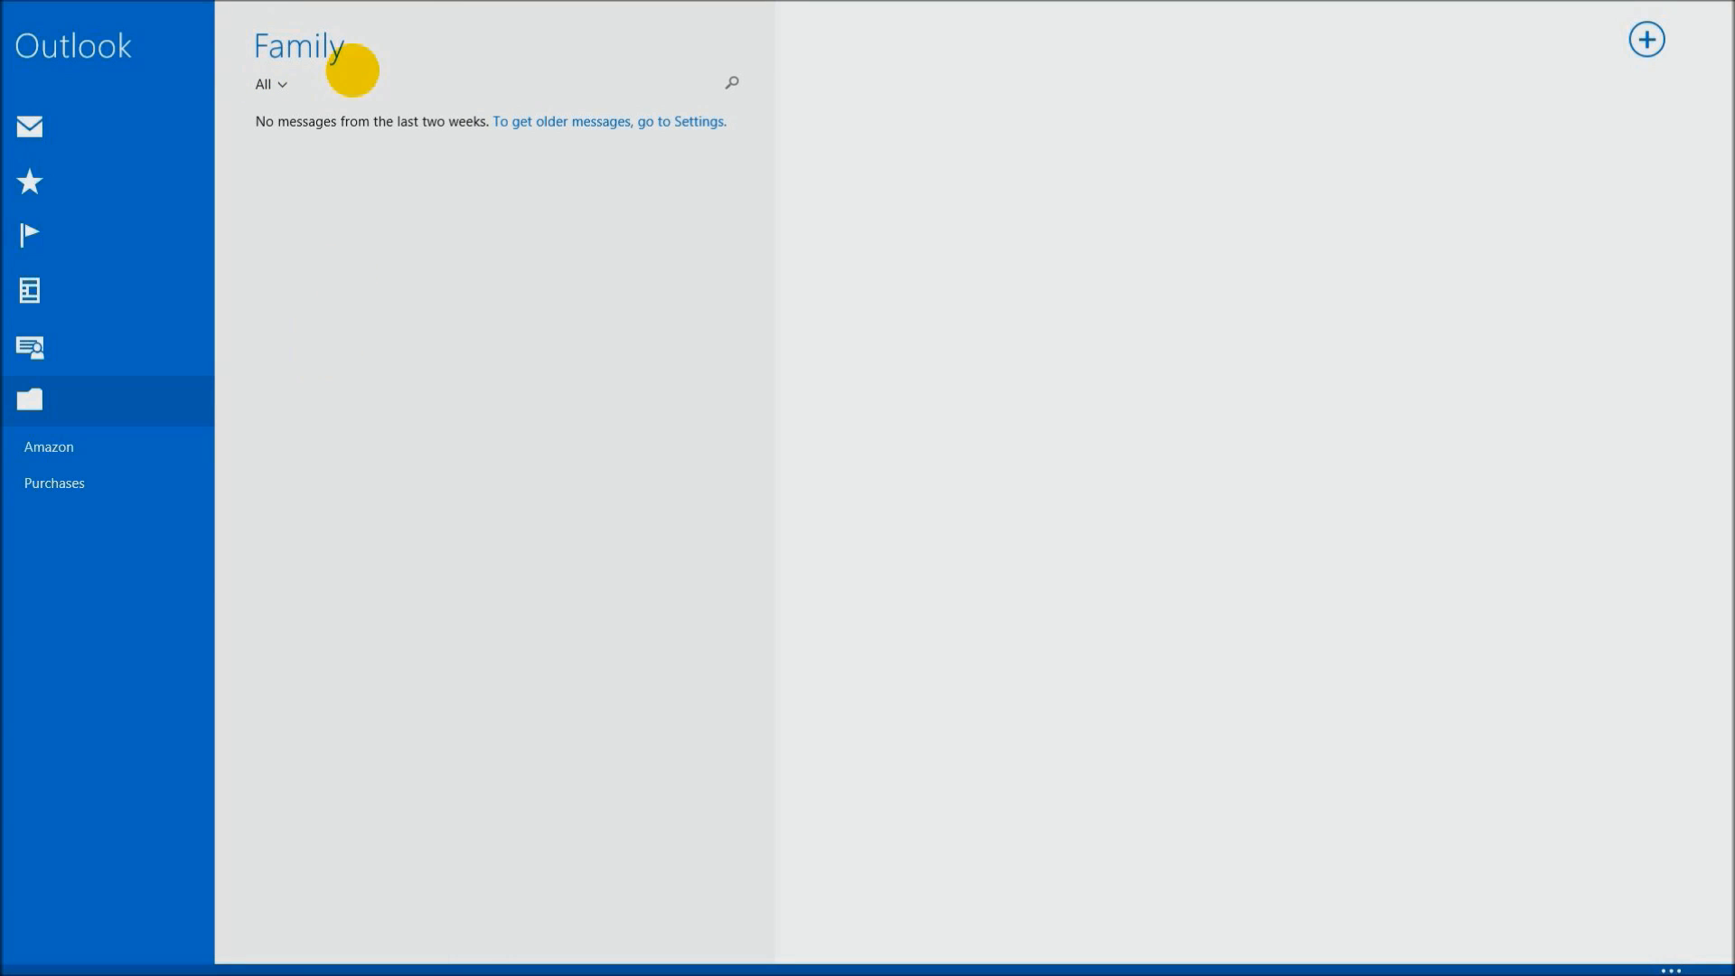
mouse_move(9, 968)
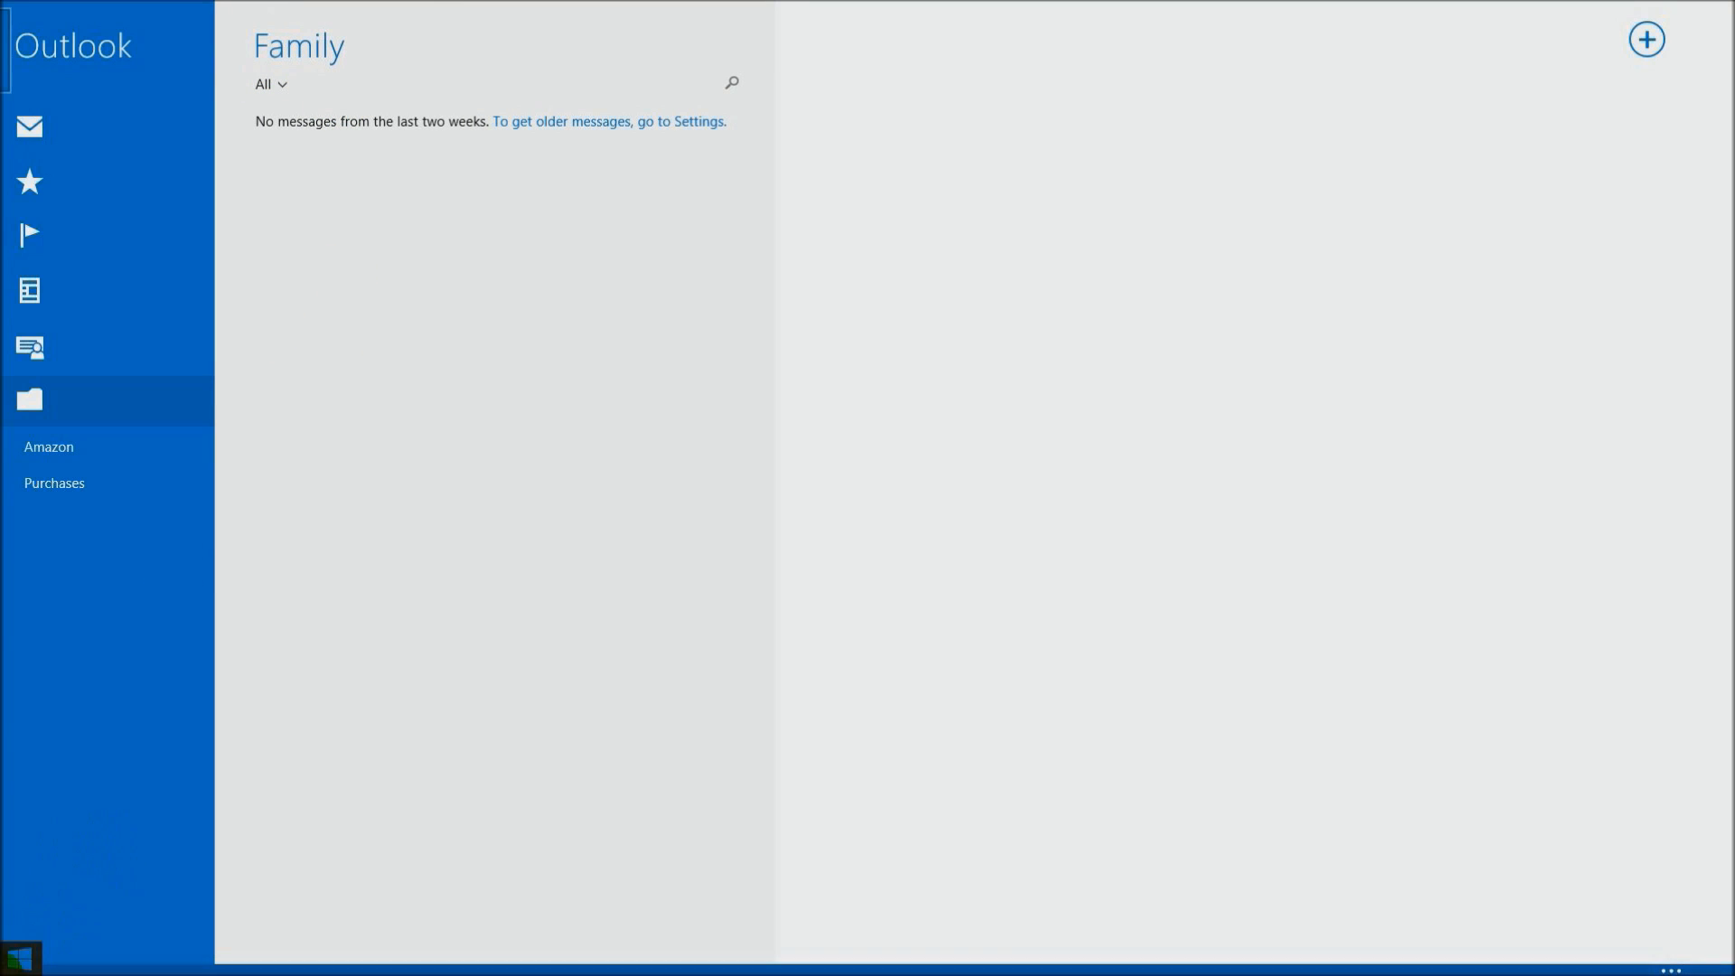
right_click(403, 795)
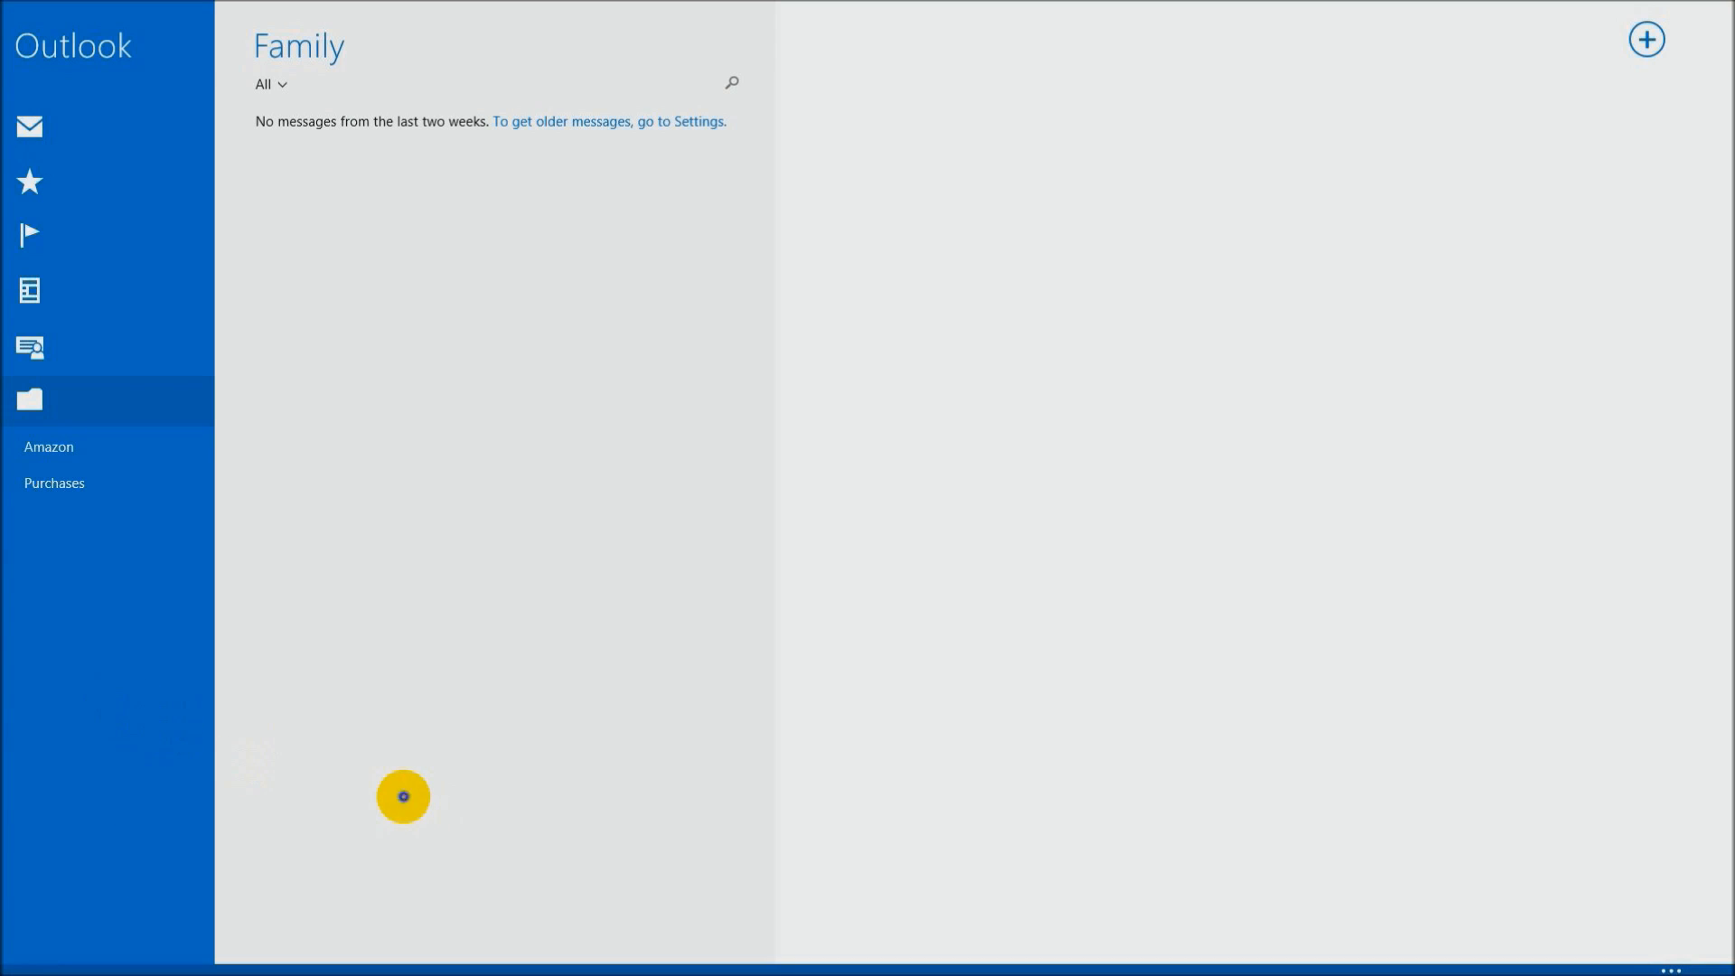
left_click(40, 927)
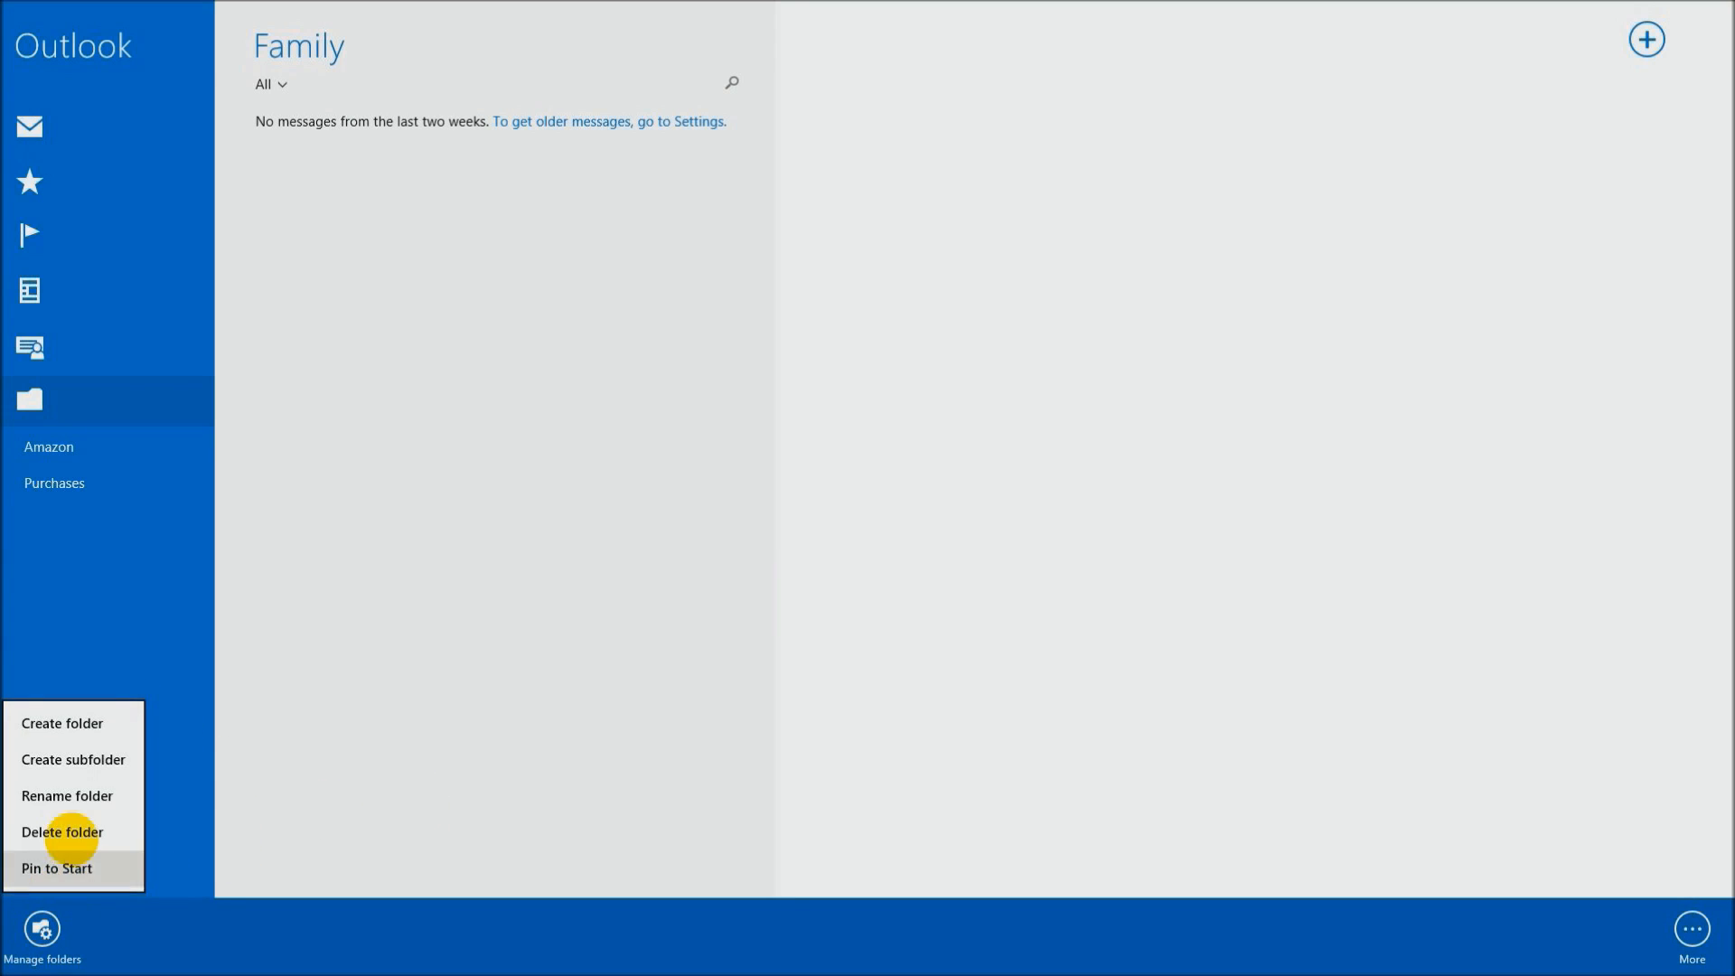
left_click(77, 759)
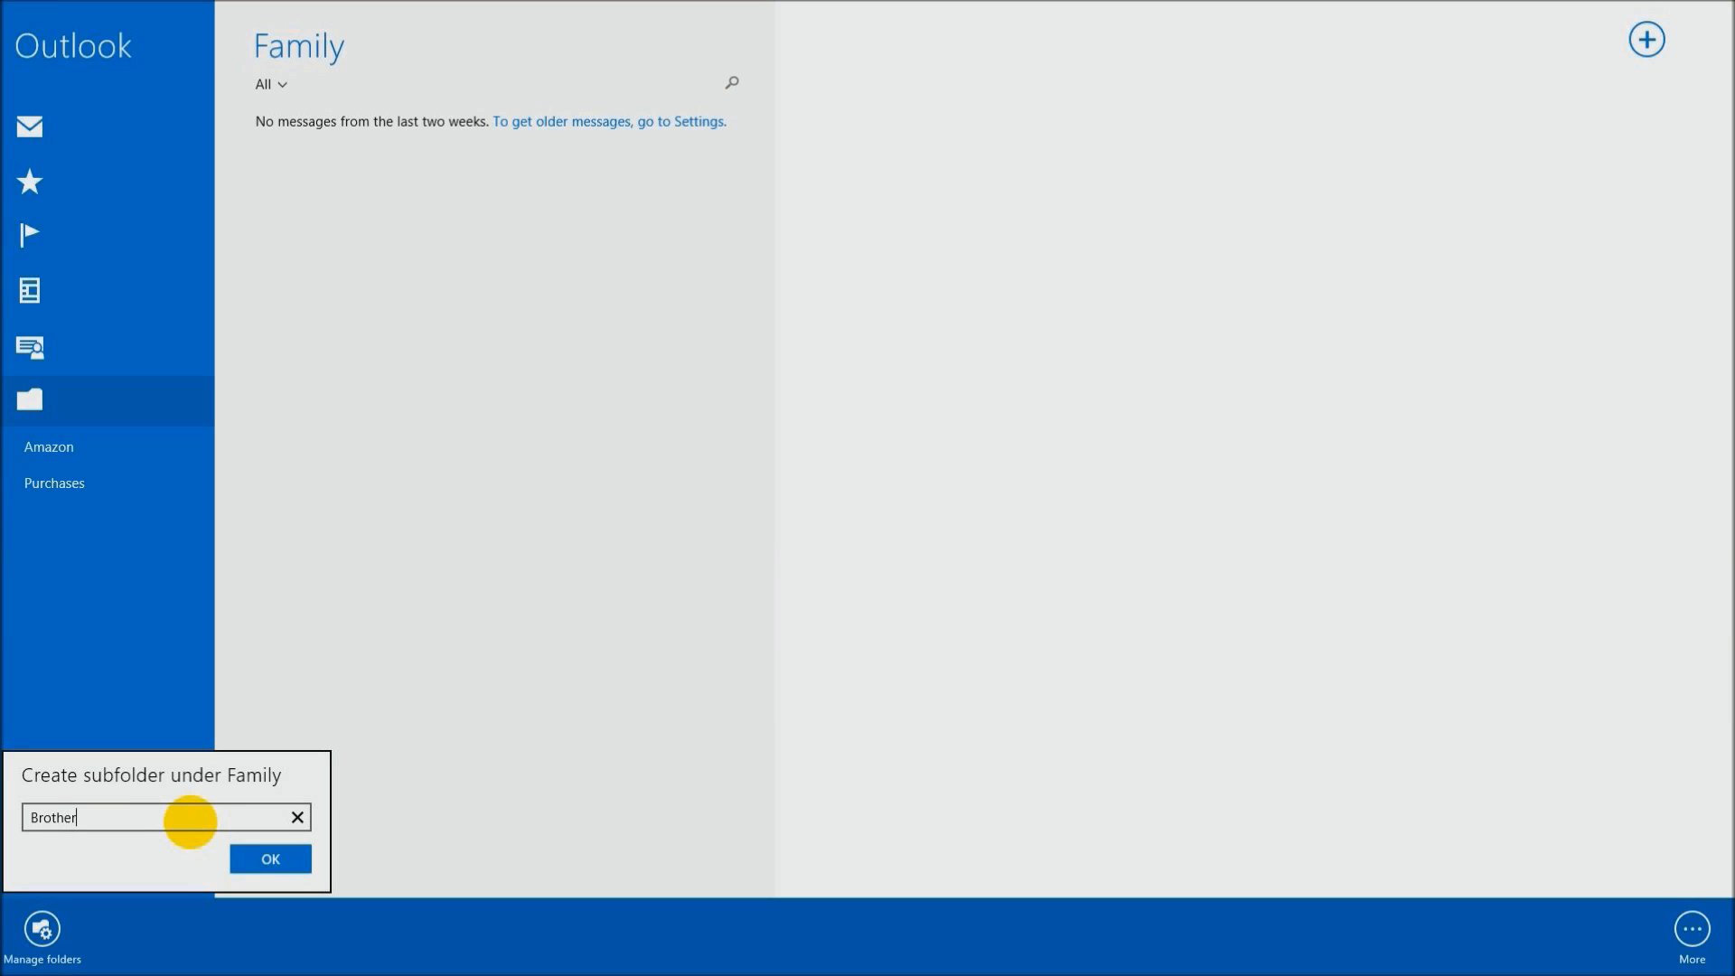
key("Return")
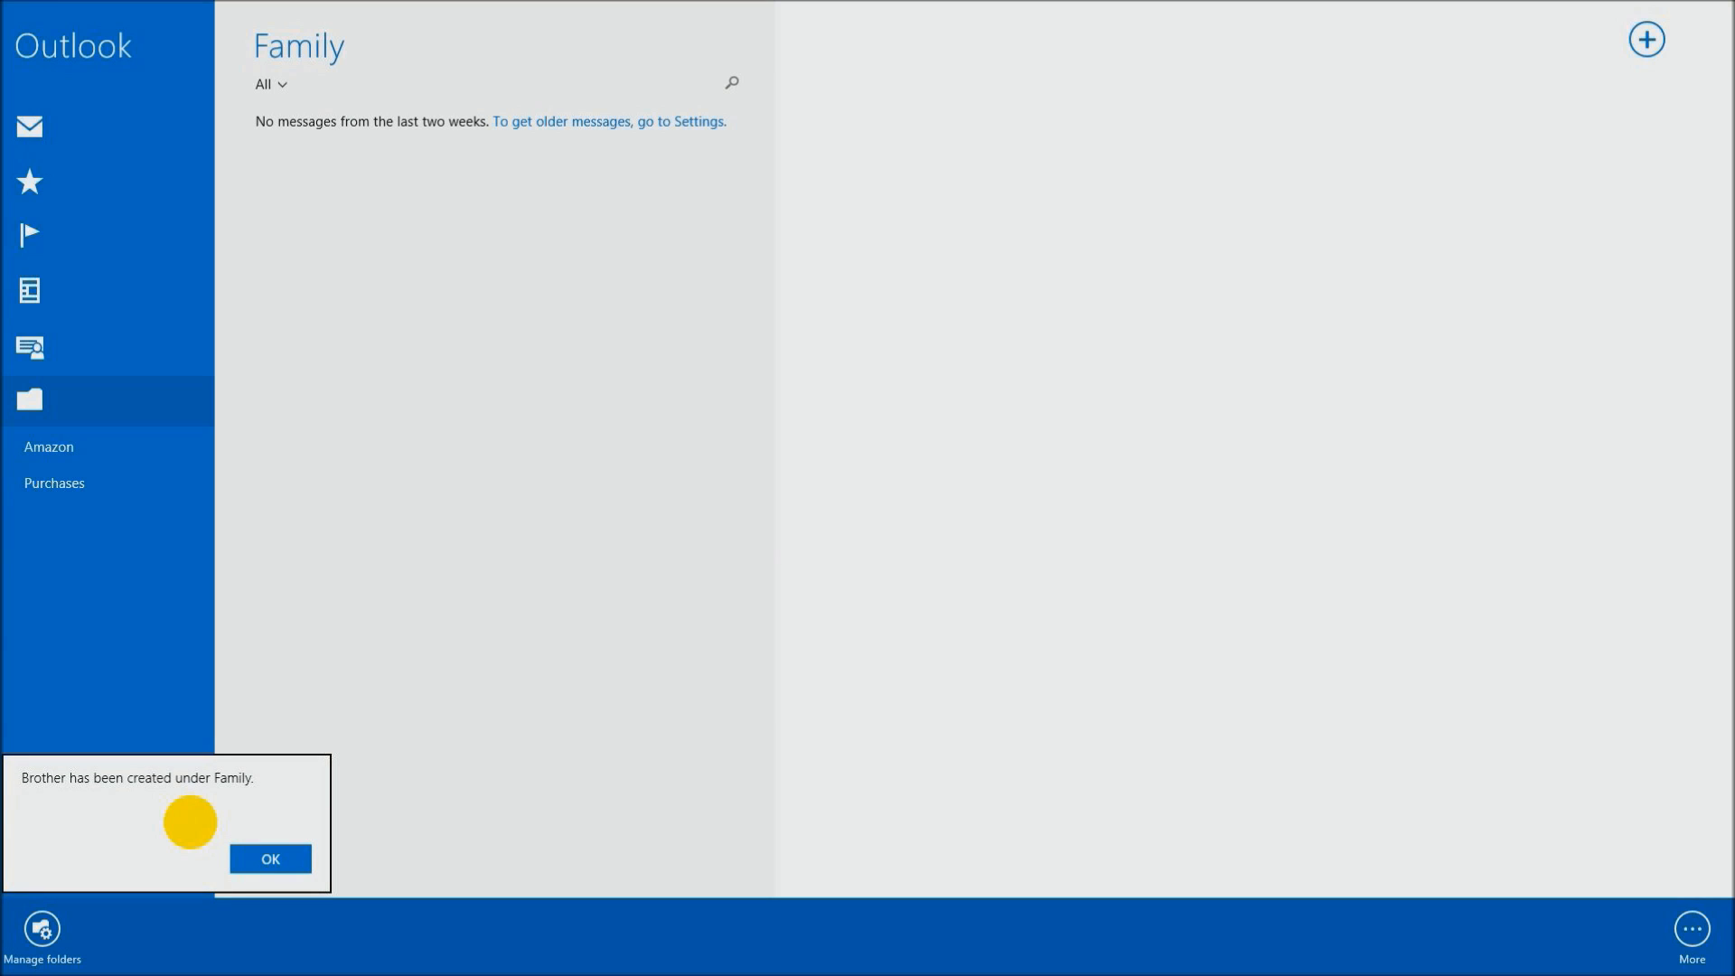
left_click(271, 857)
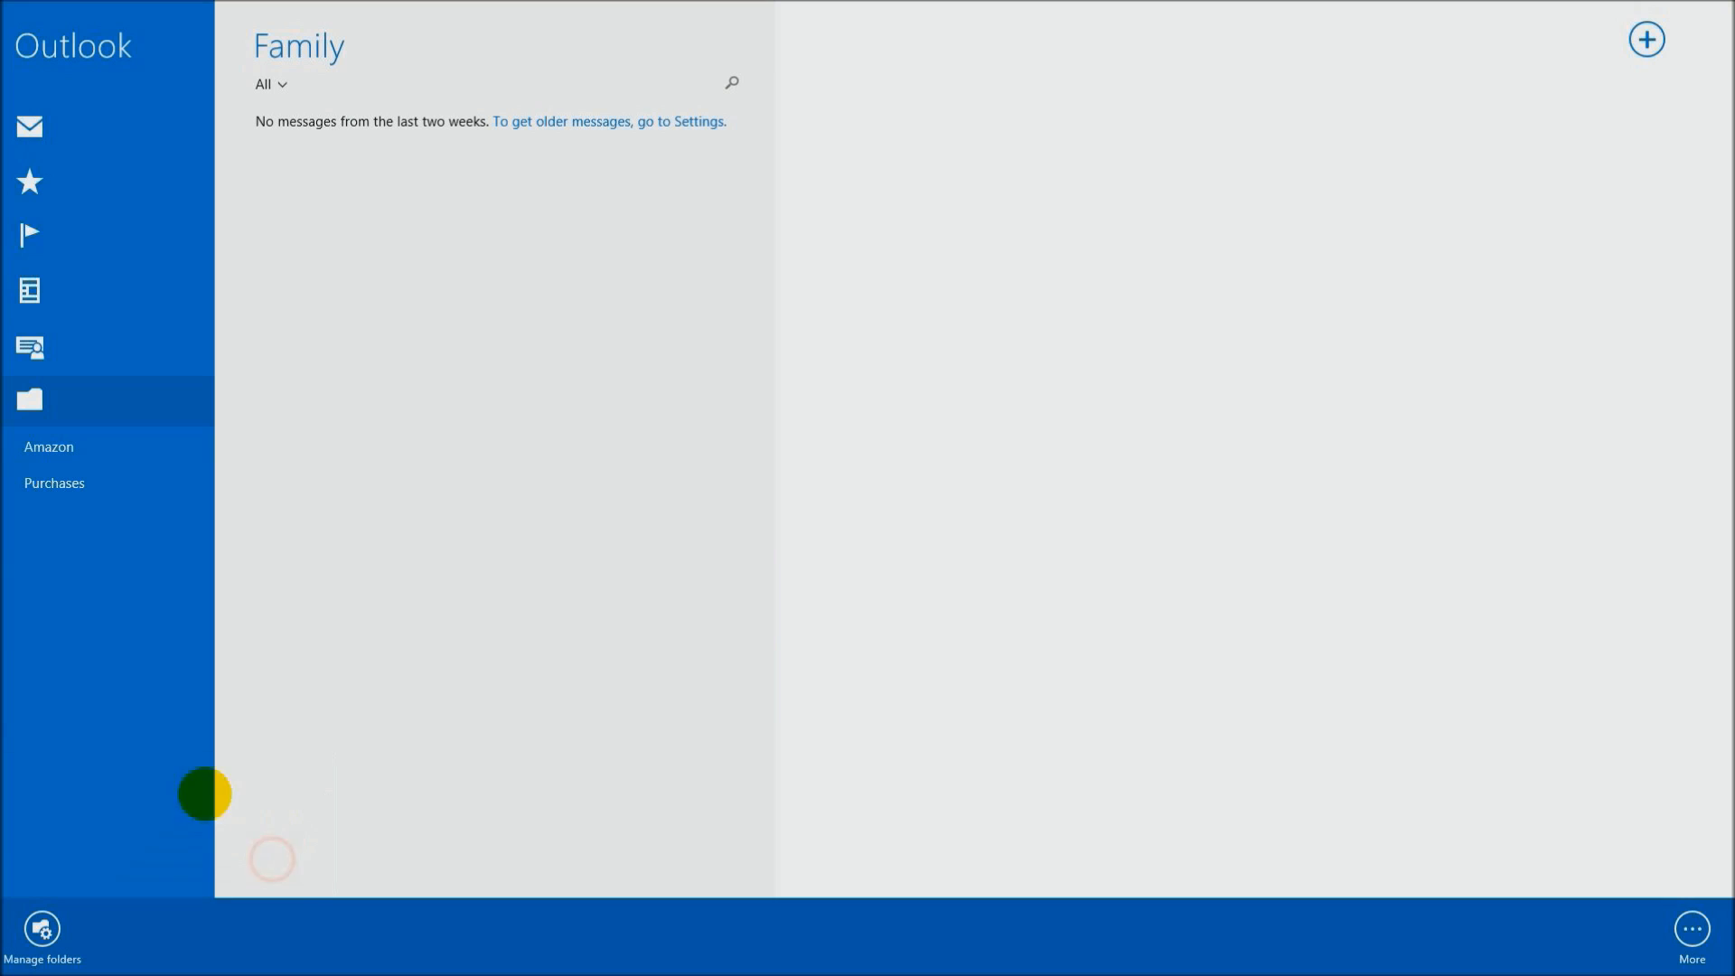
left_click(292, 779)
right_click(292, 778)
left_click(41, 928)
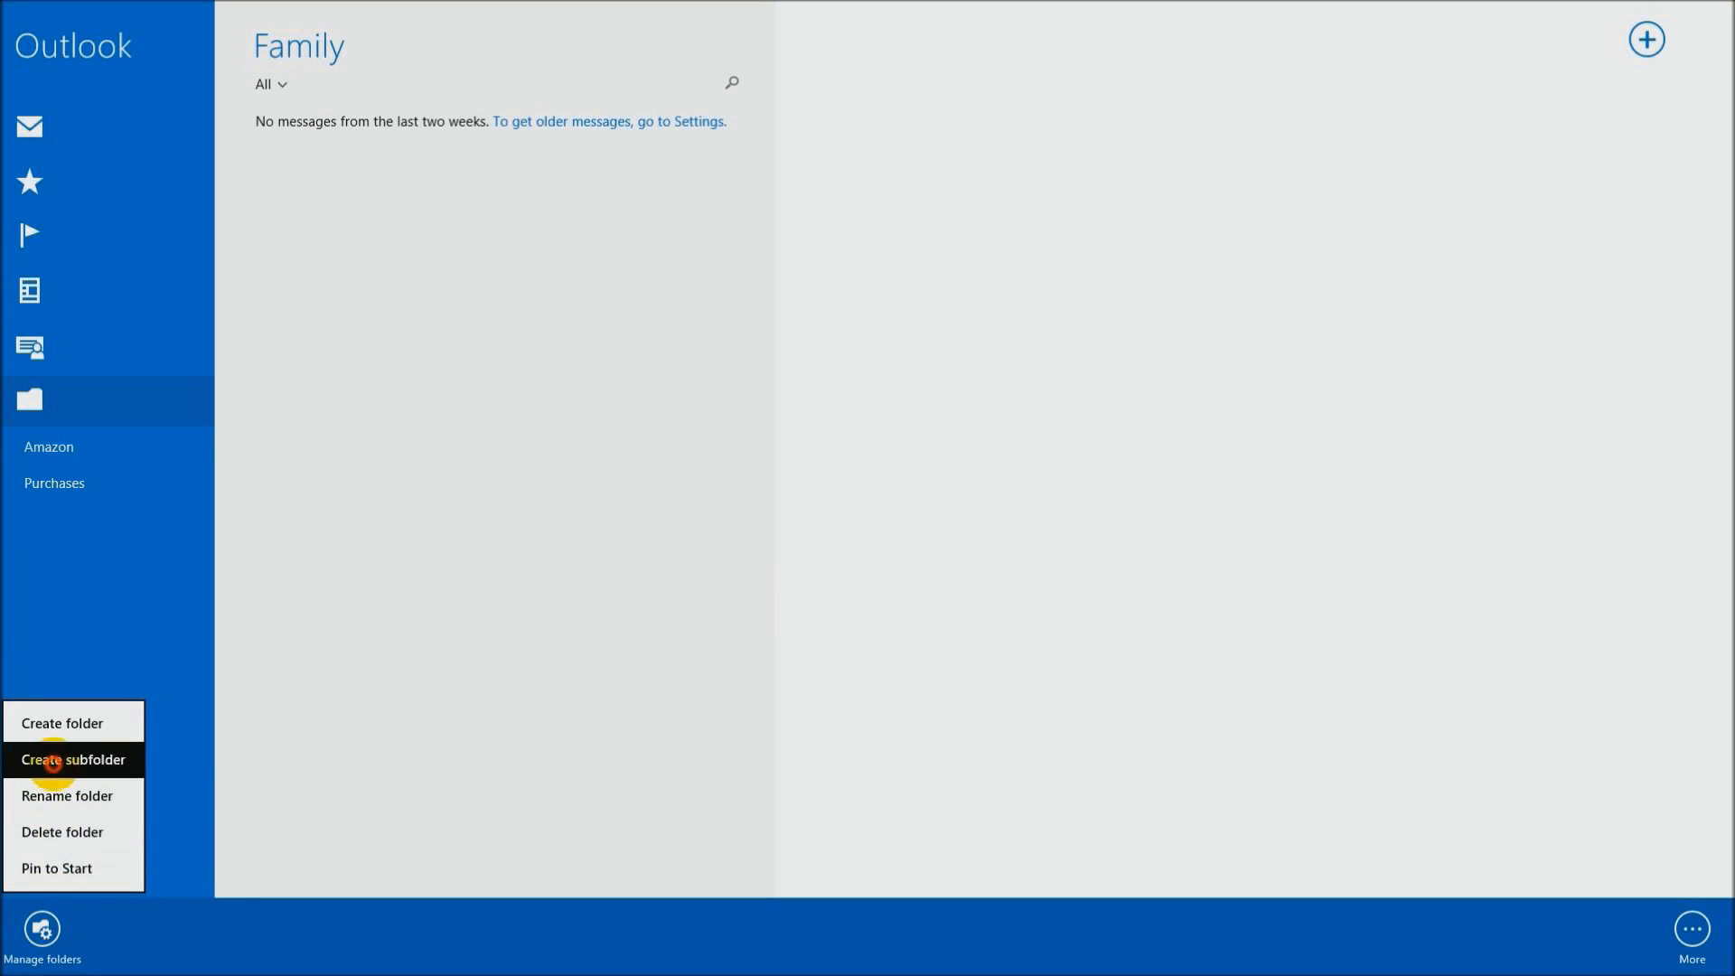
left_click(68, 763)
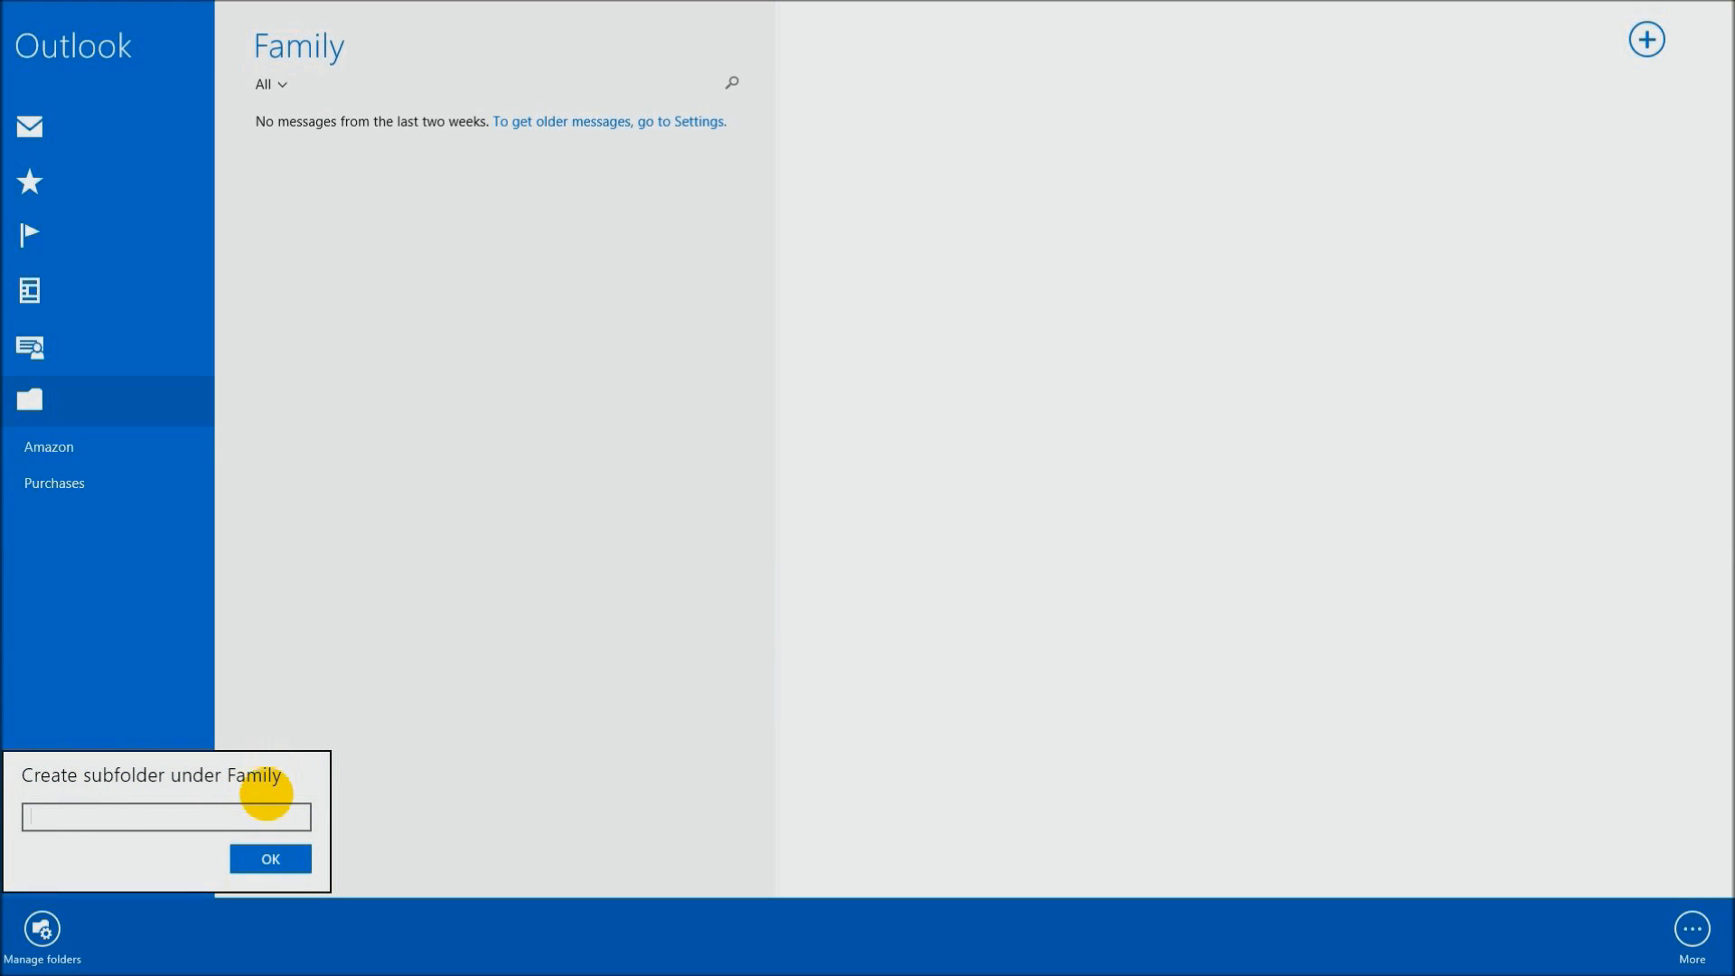
left_click(364, 724)
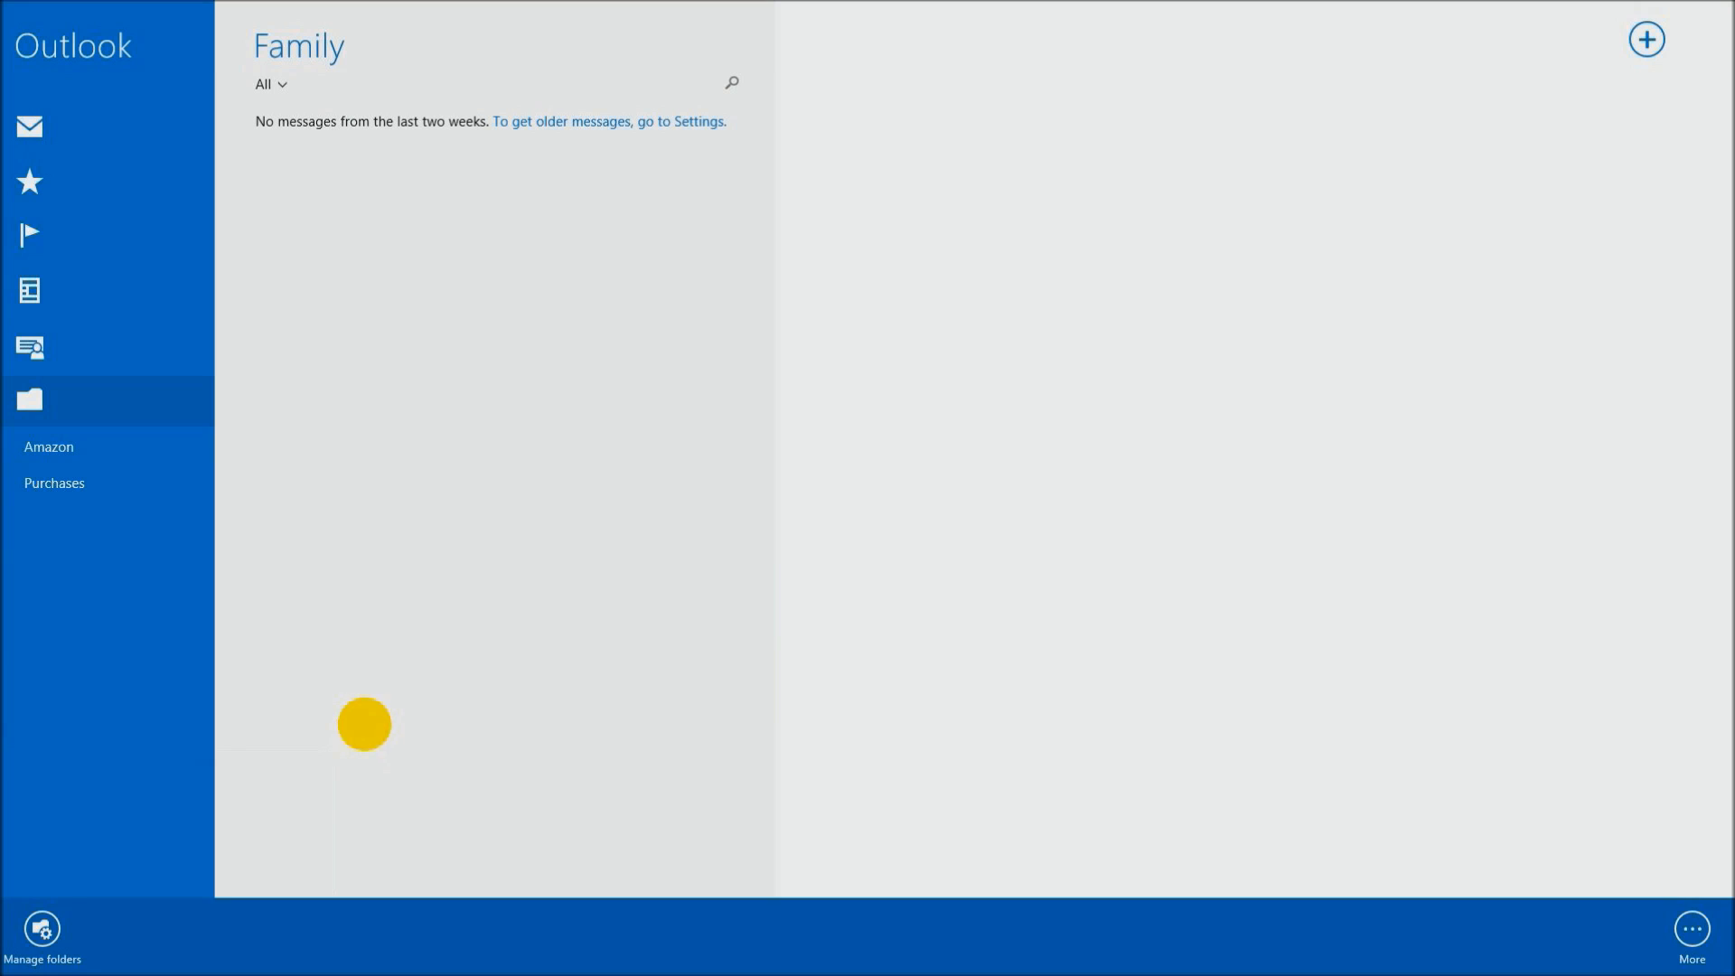
left_click(314, 674)
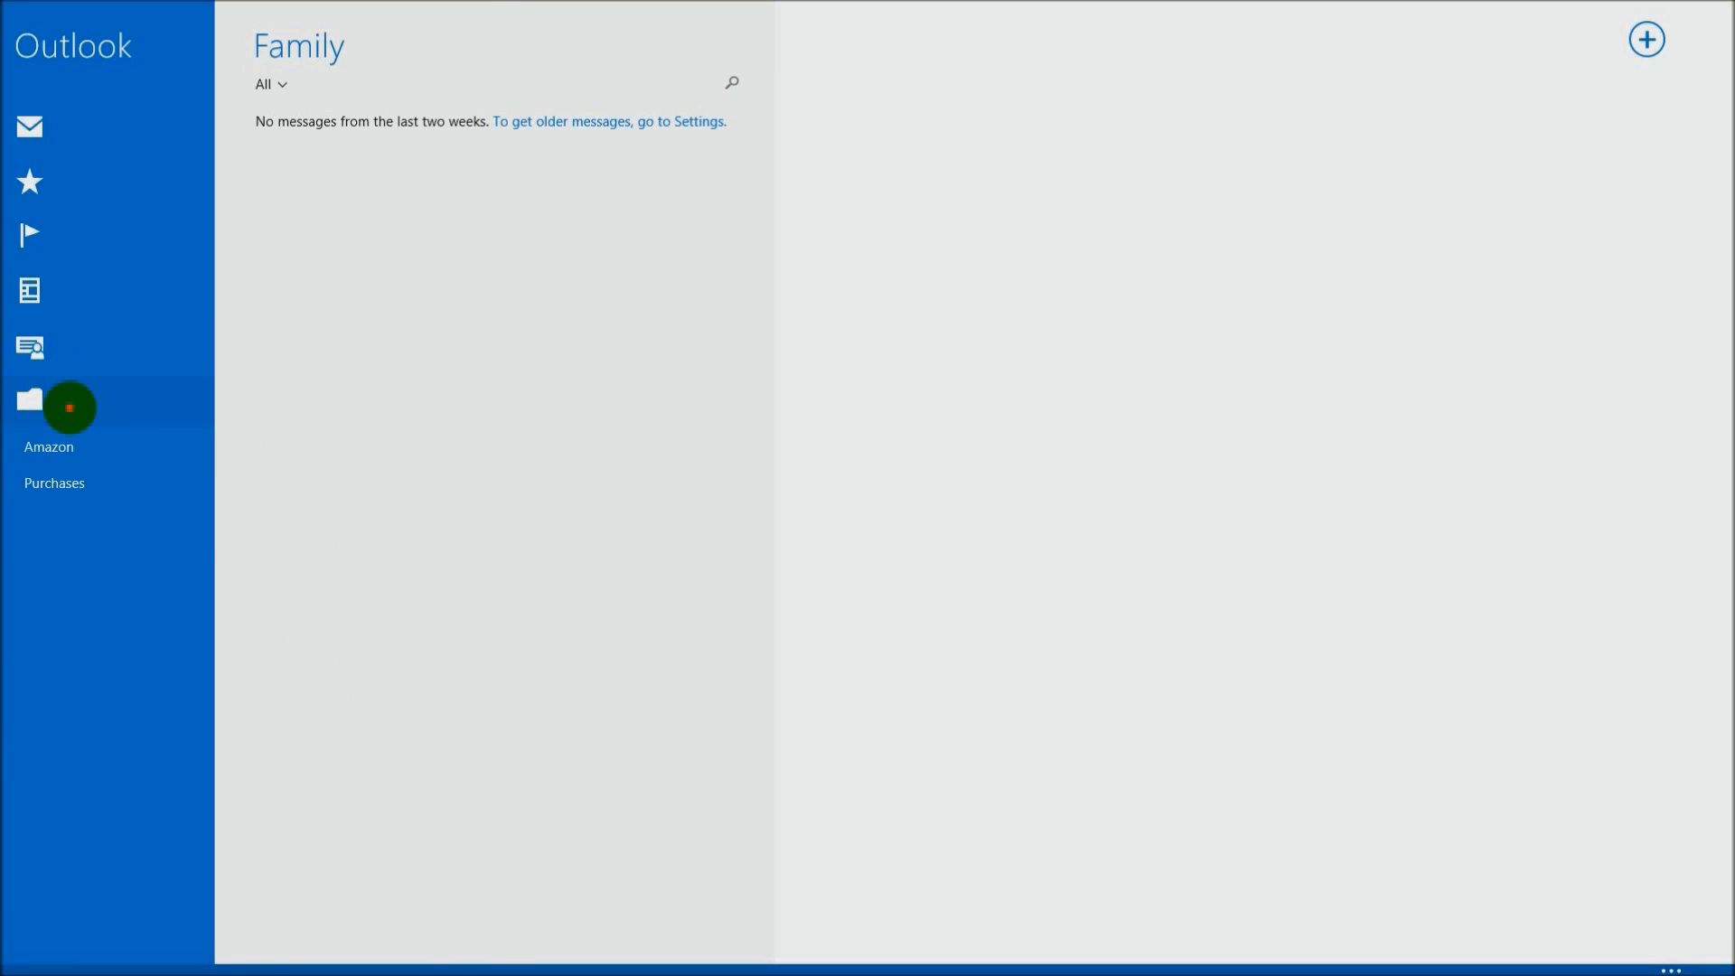
Open the list of all folders and examine the subfolders under Family and Purchases.
left_click(70, 408)
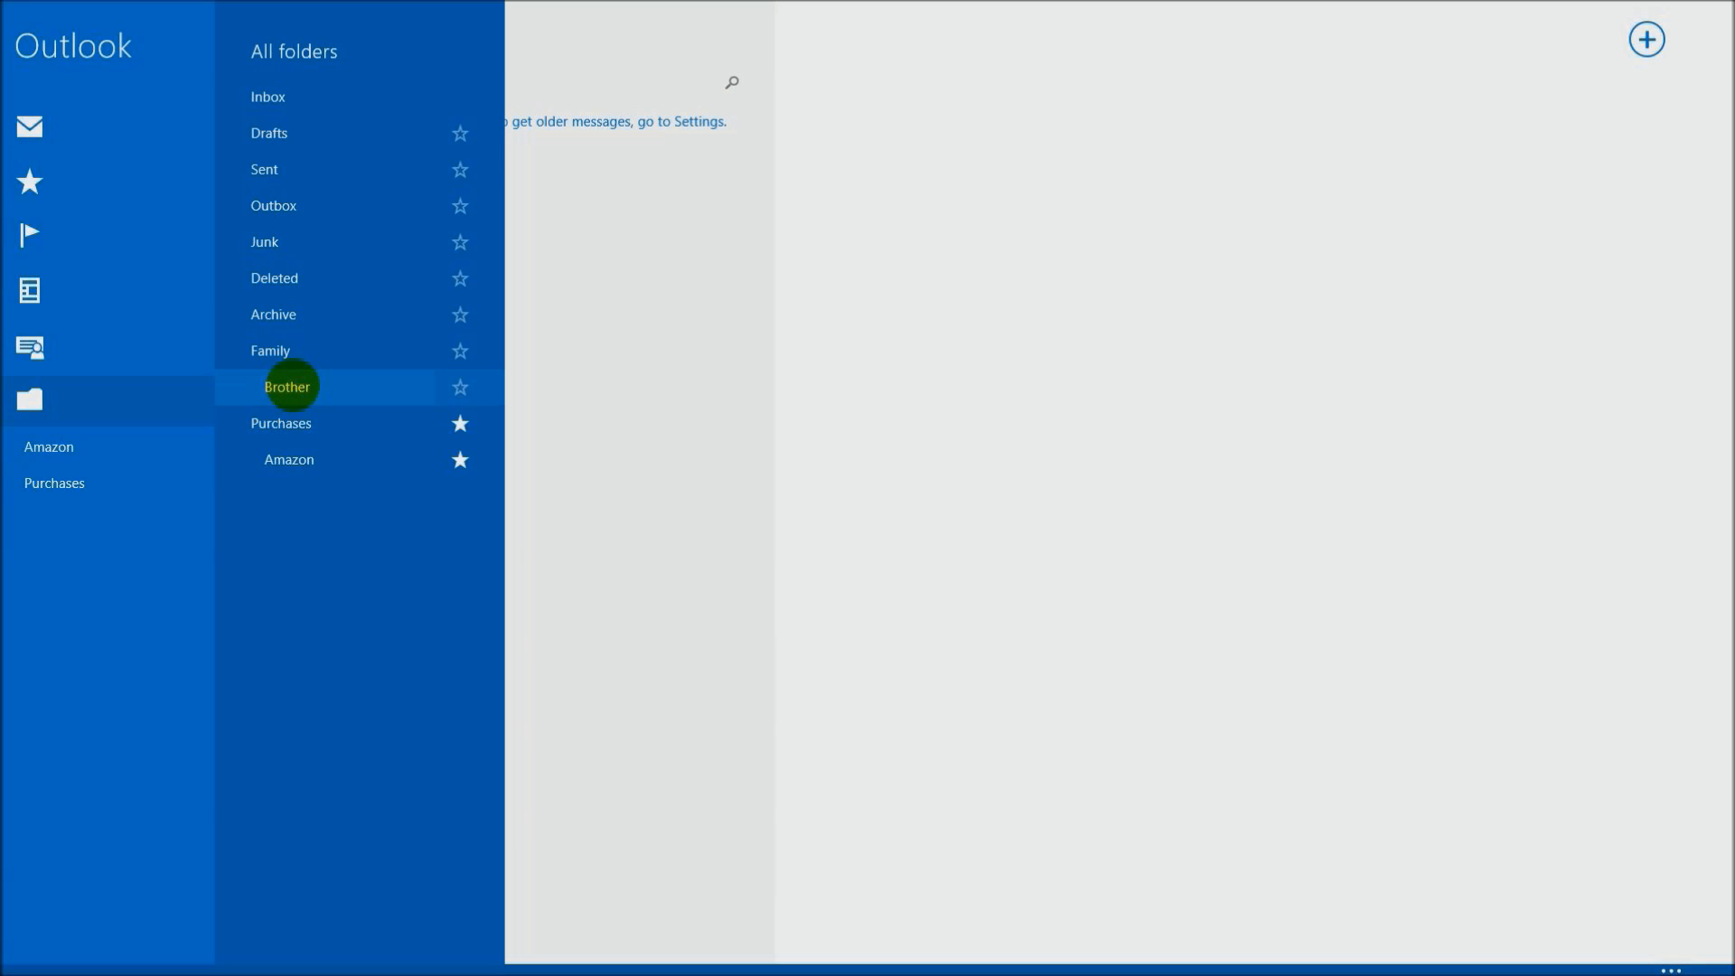
left_click(114, 606)
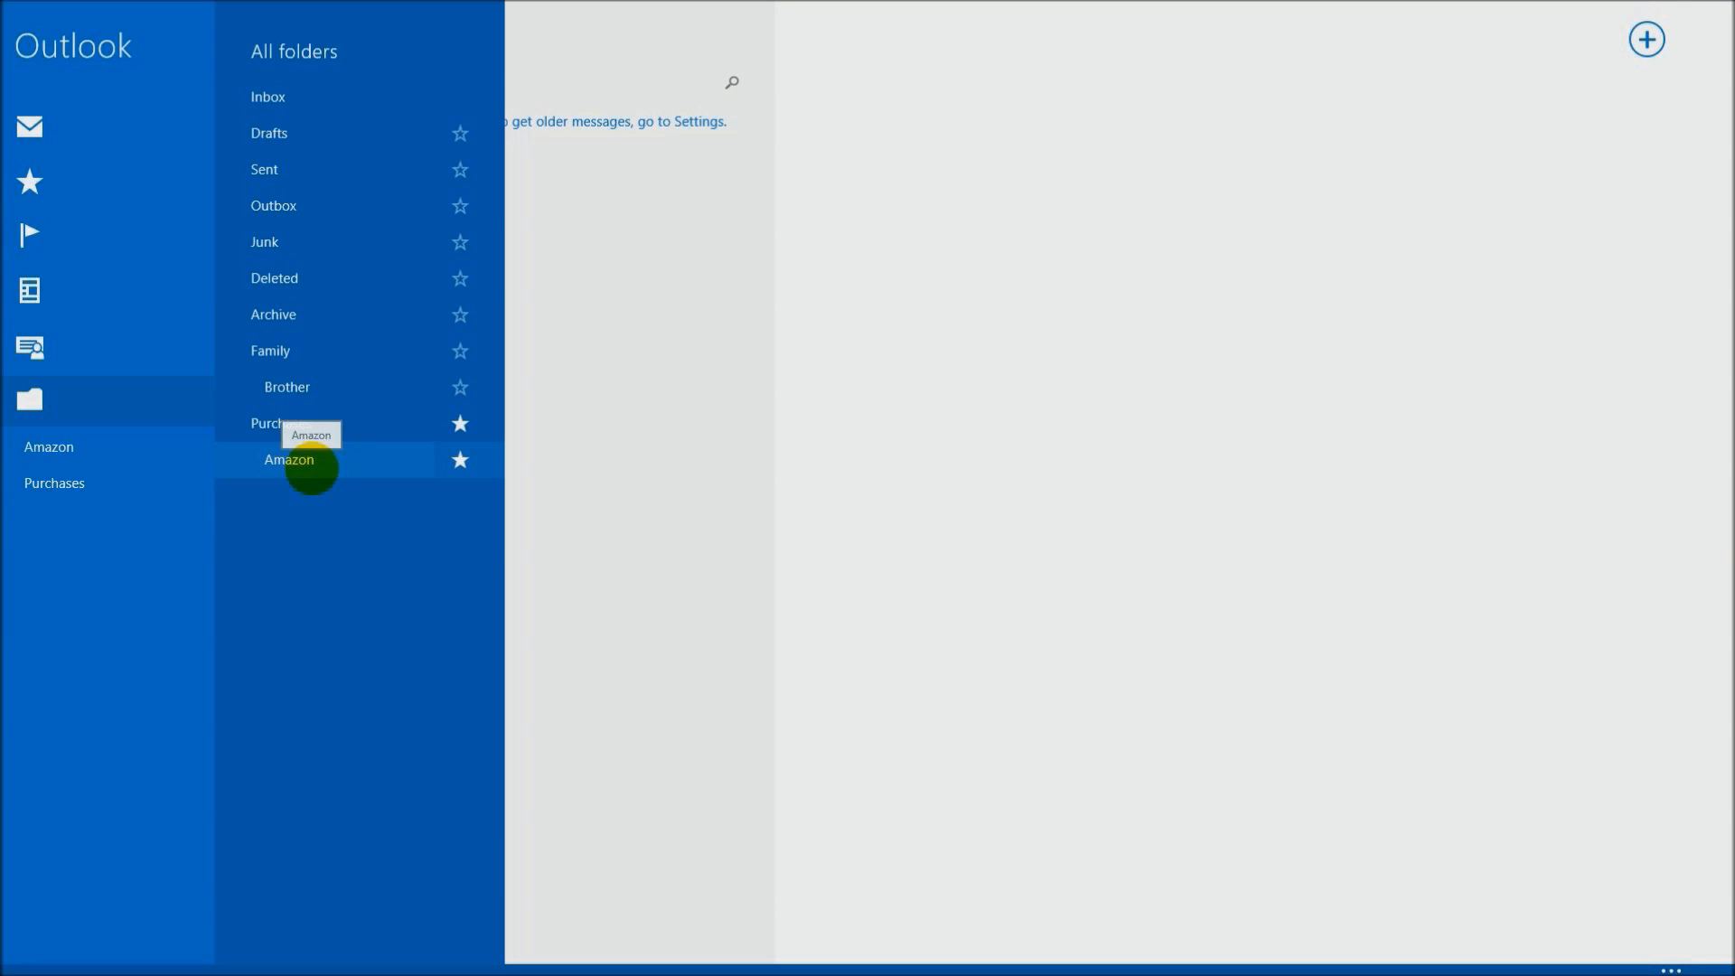
left_click(309, 534)
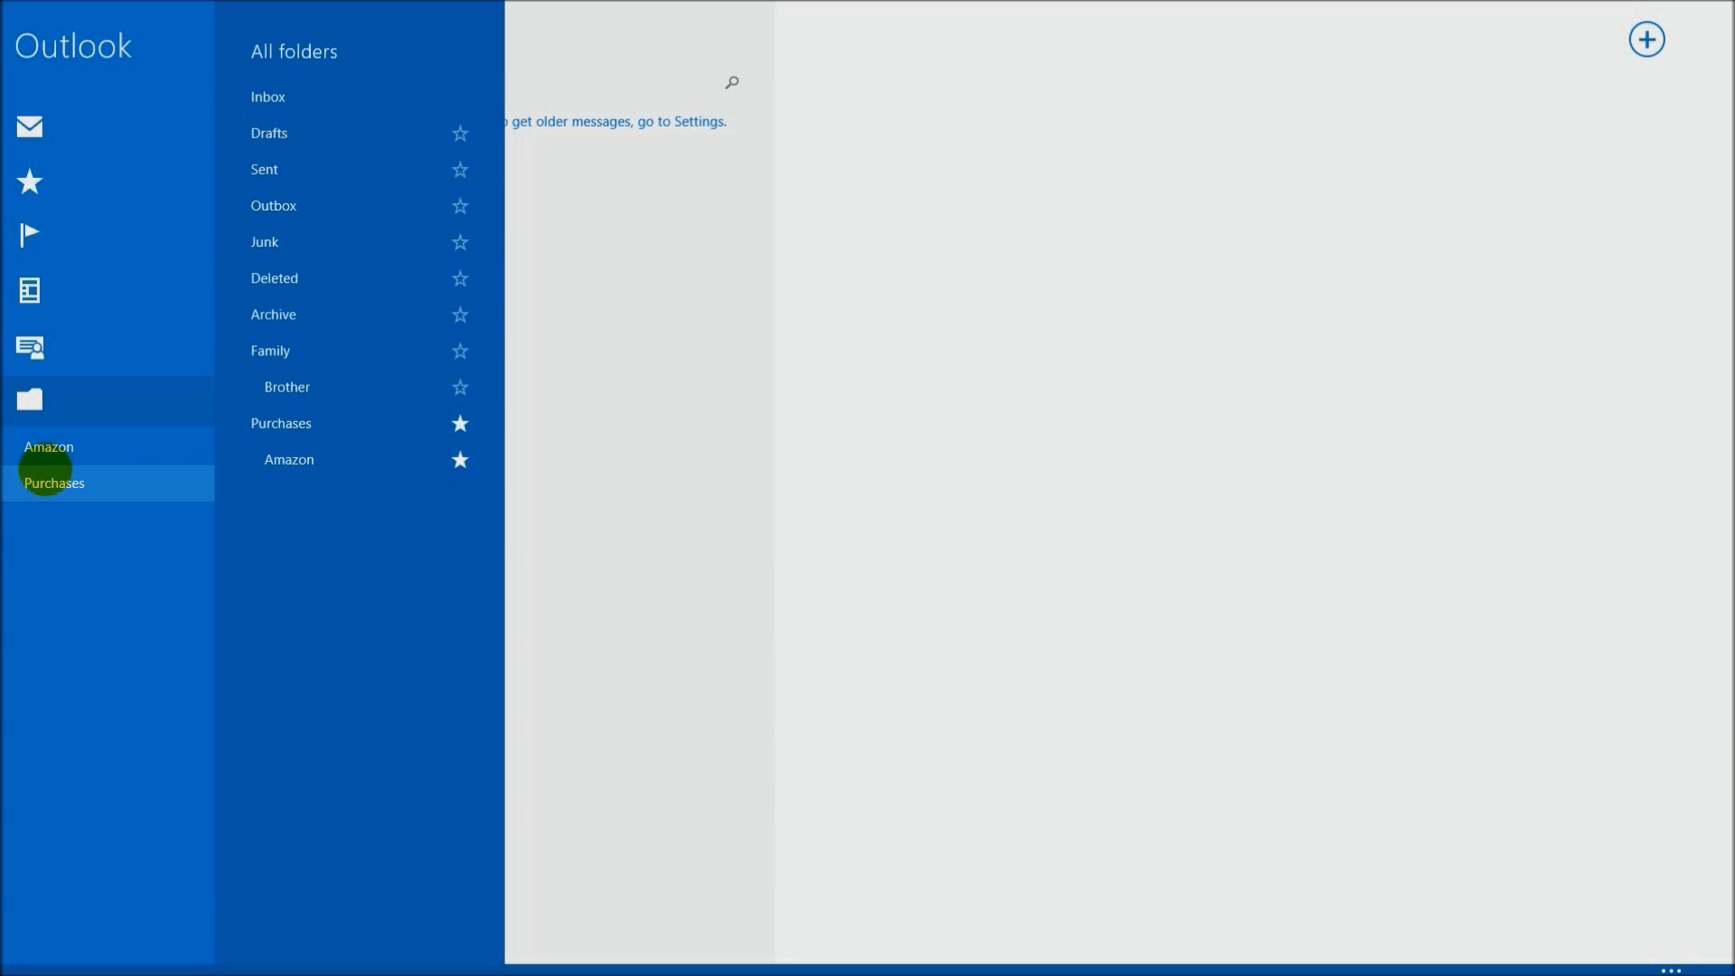
Add the Family folder and its Brother subfolder to the favorite folders, opening Family from there.
left_click(461, 352)
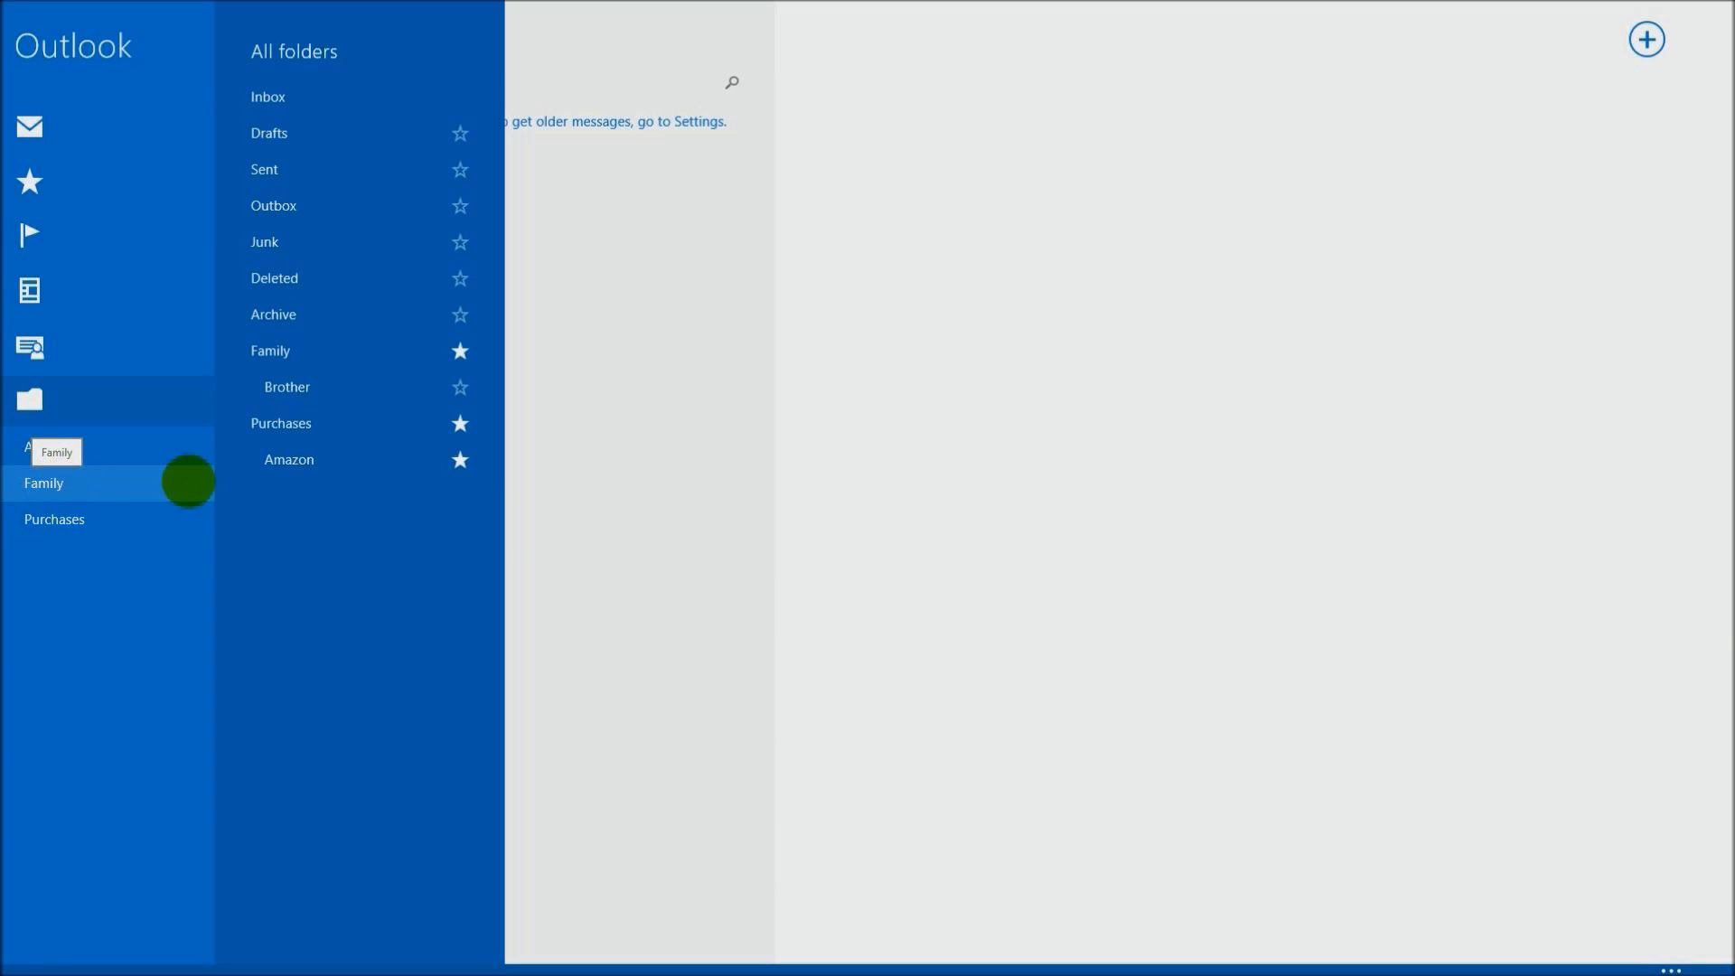
left_click(28, 483)
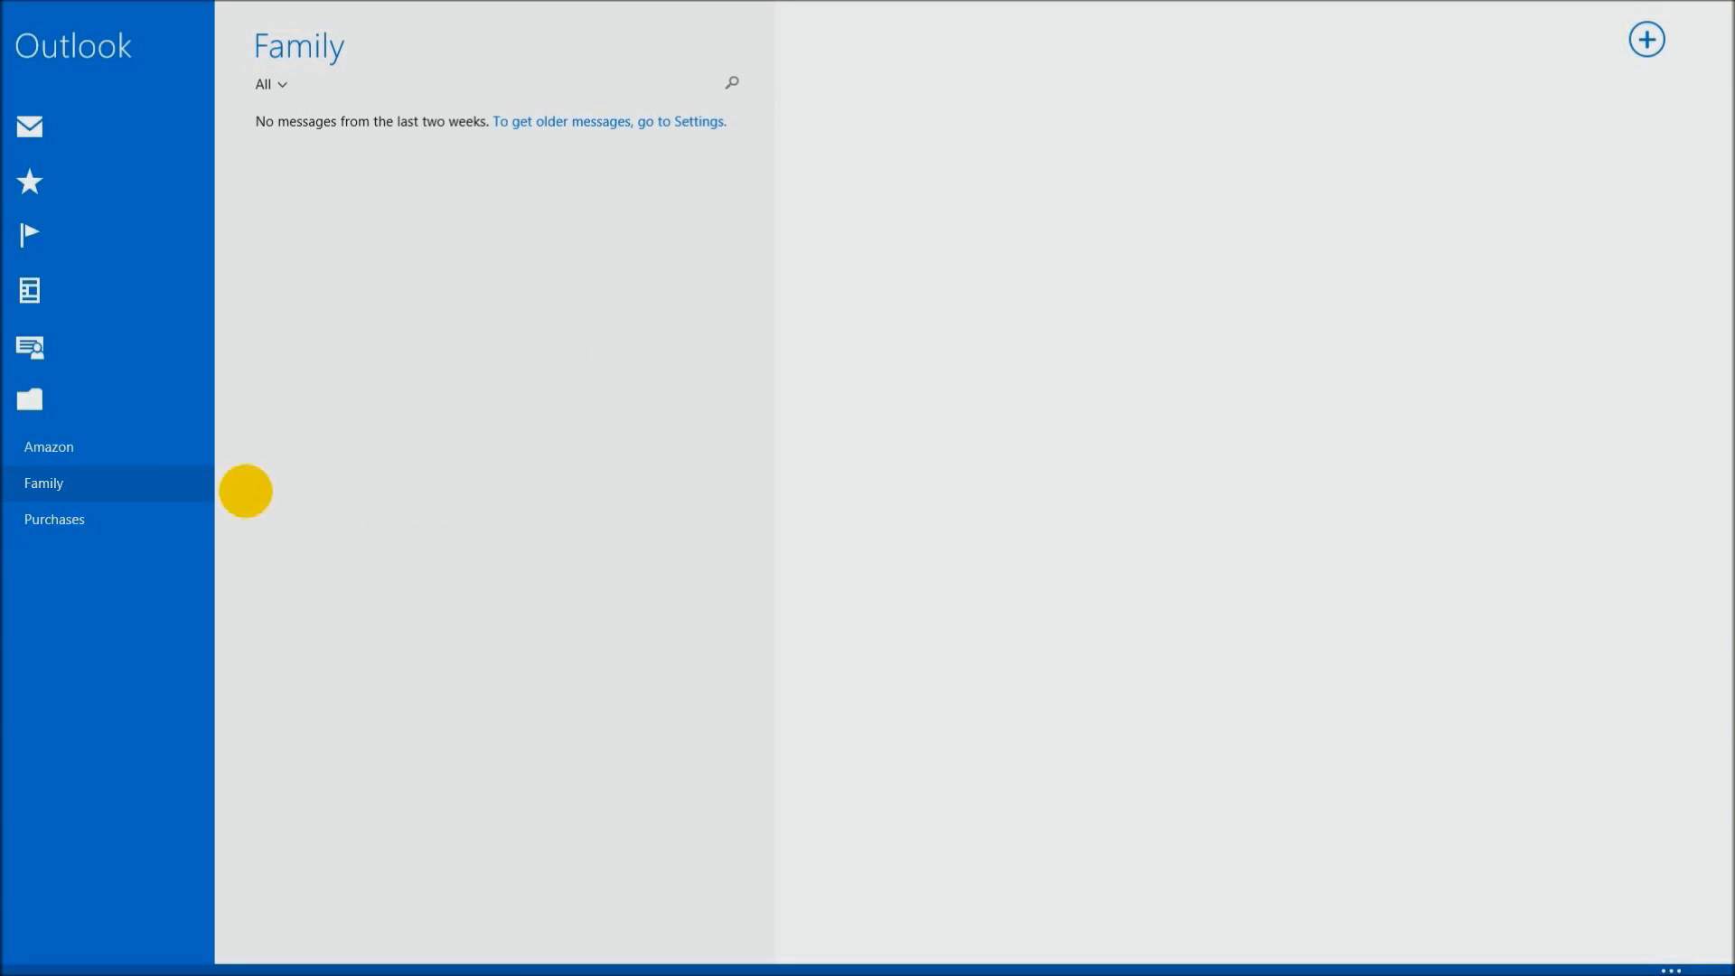
left_click(36, 399)
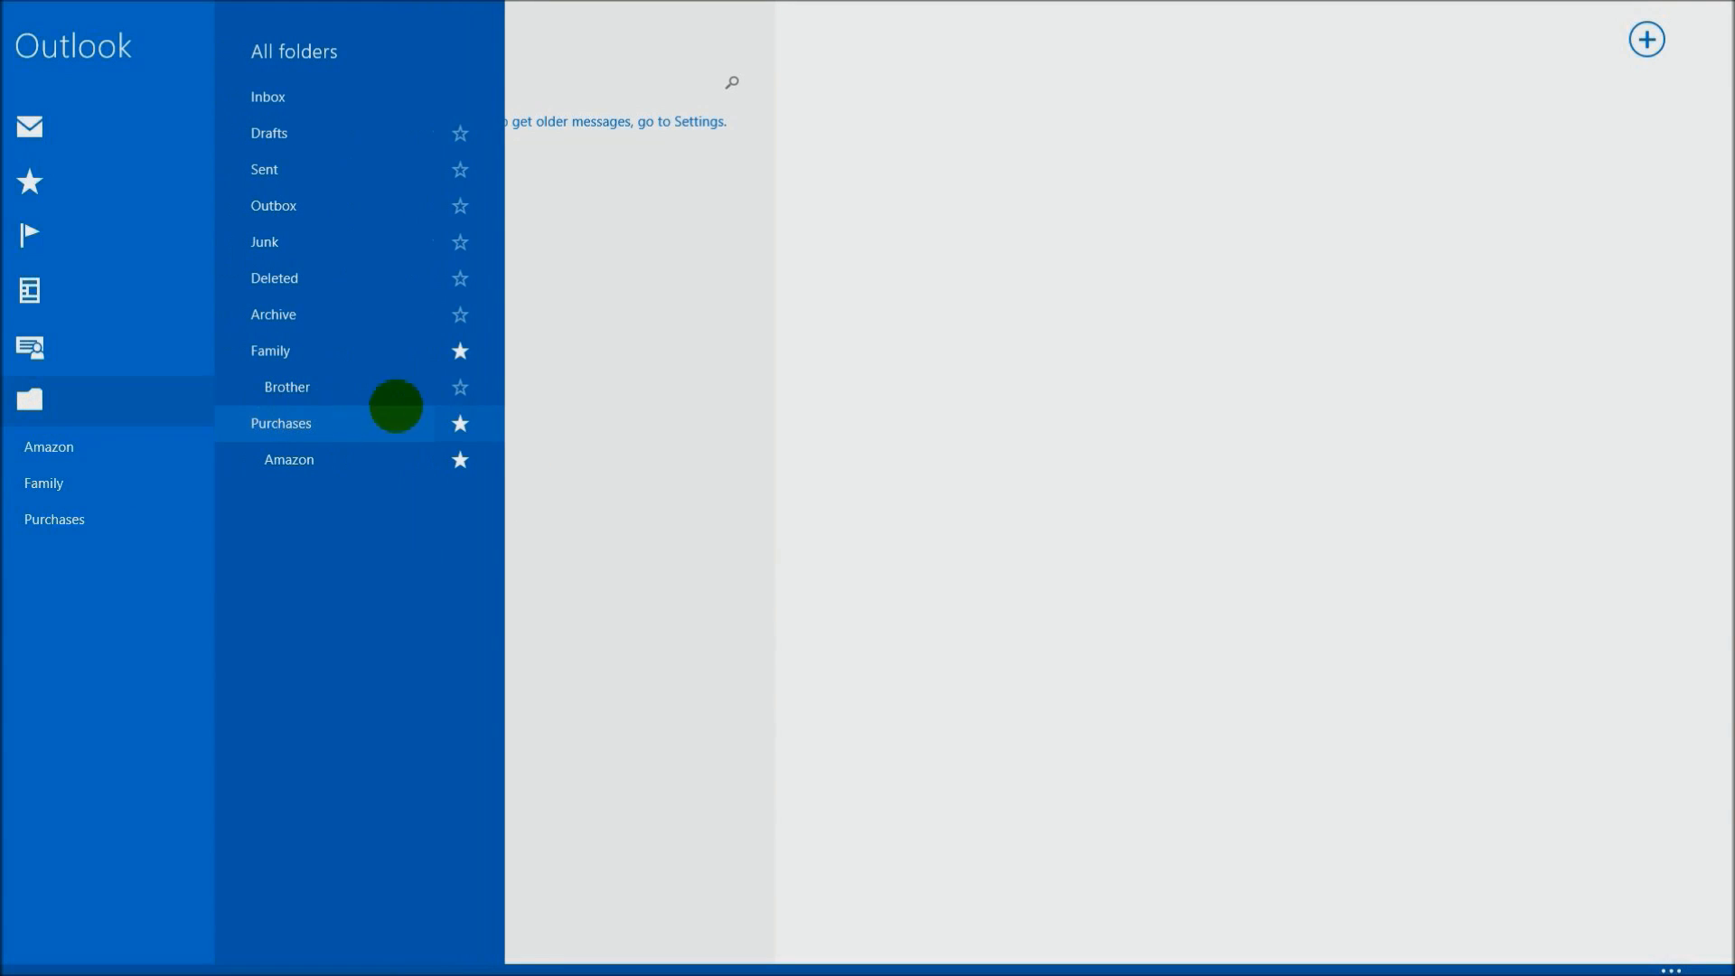
left_click(460, 388)
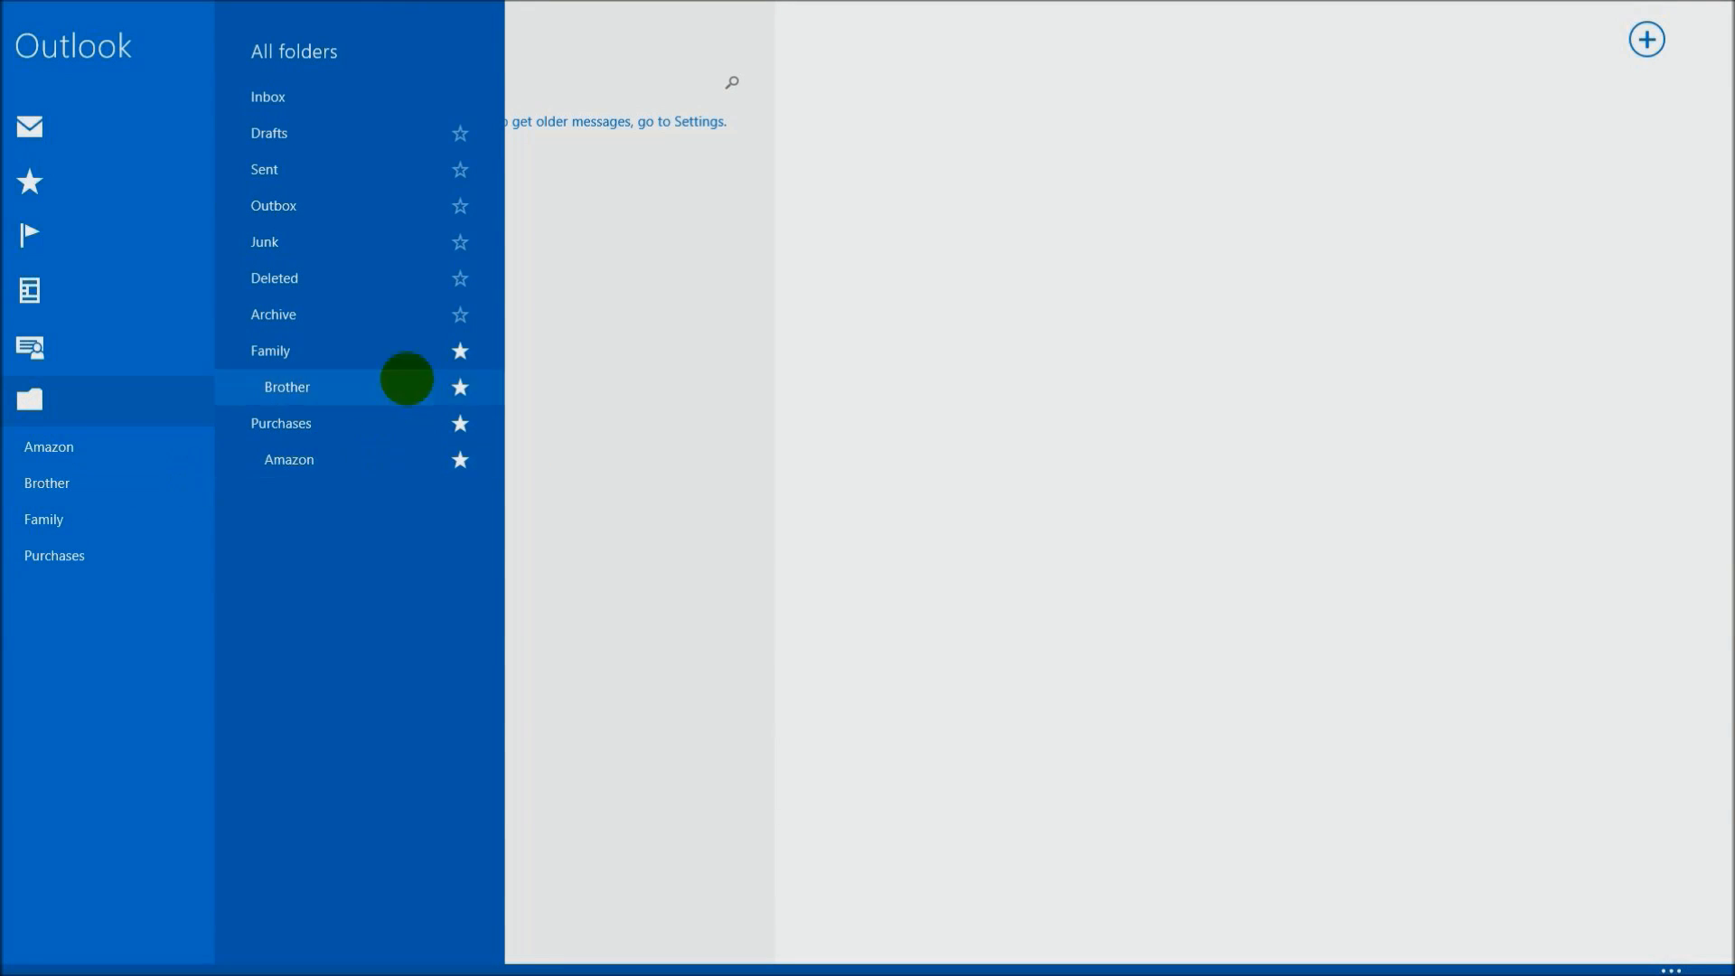
Remove the Family and Purchases folders from the favorite folders.
left_click(461, 350)
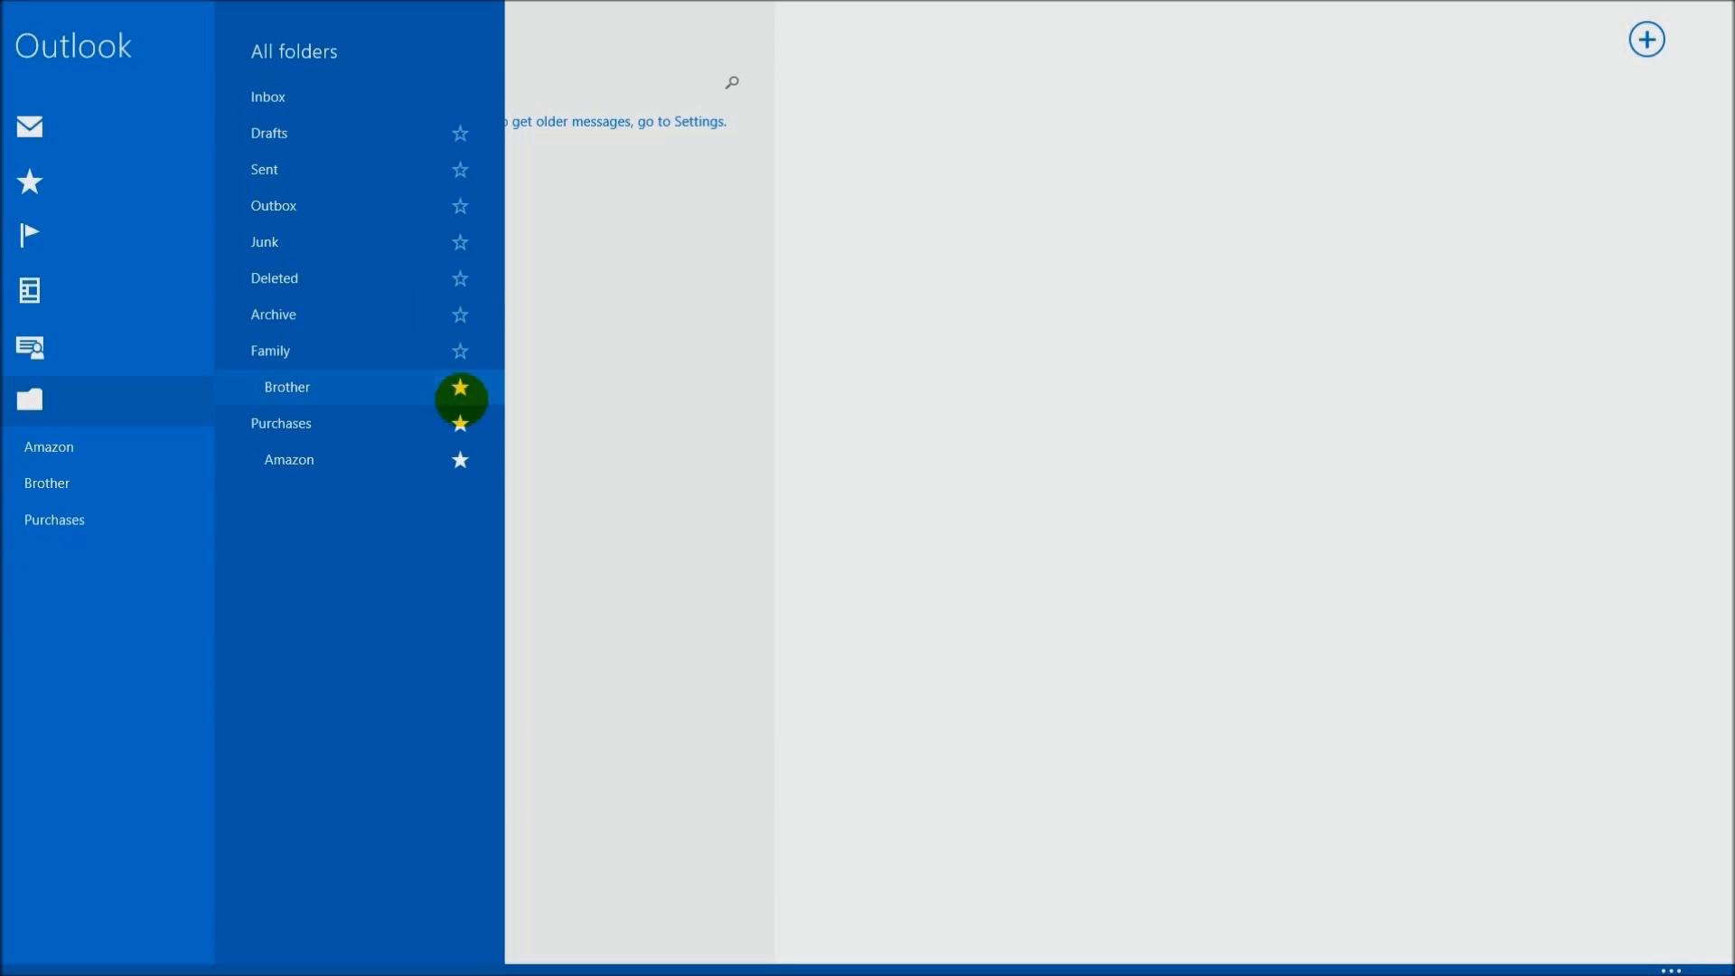
left_click(461, 423)
left_click(66, 406)
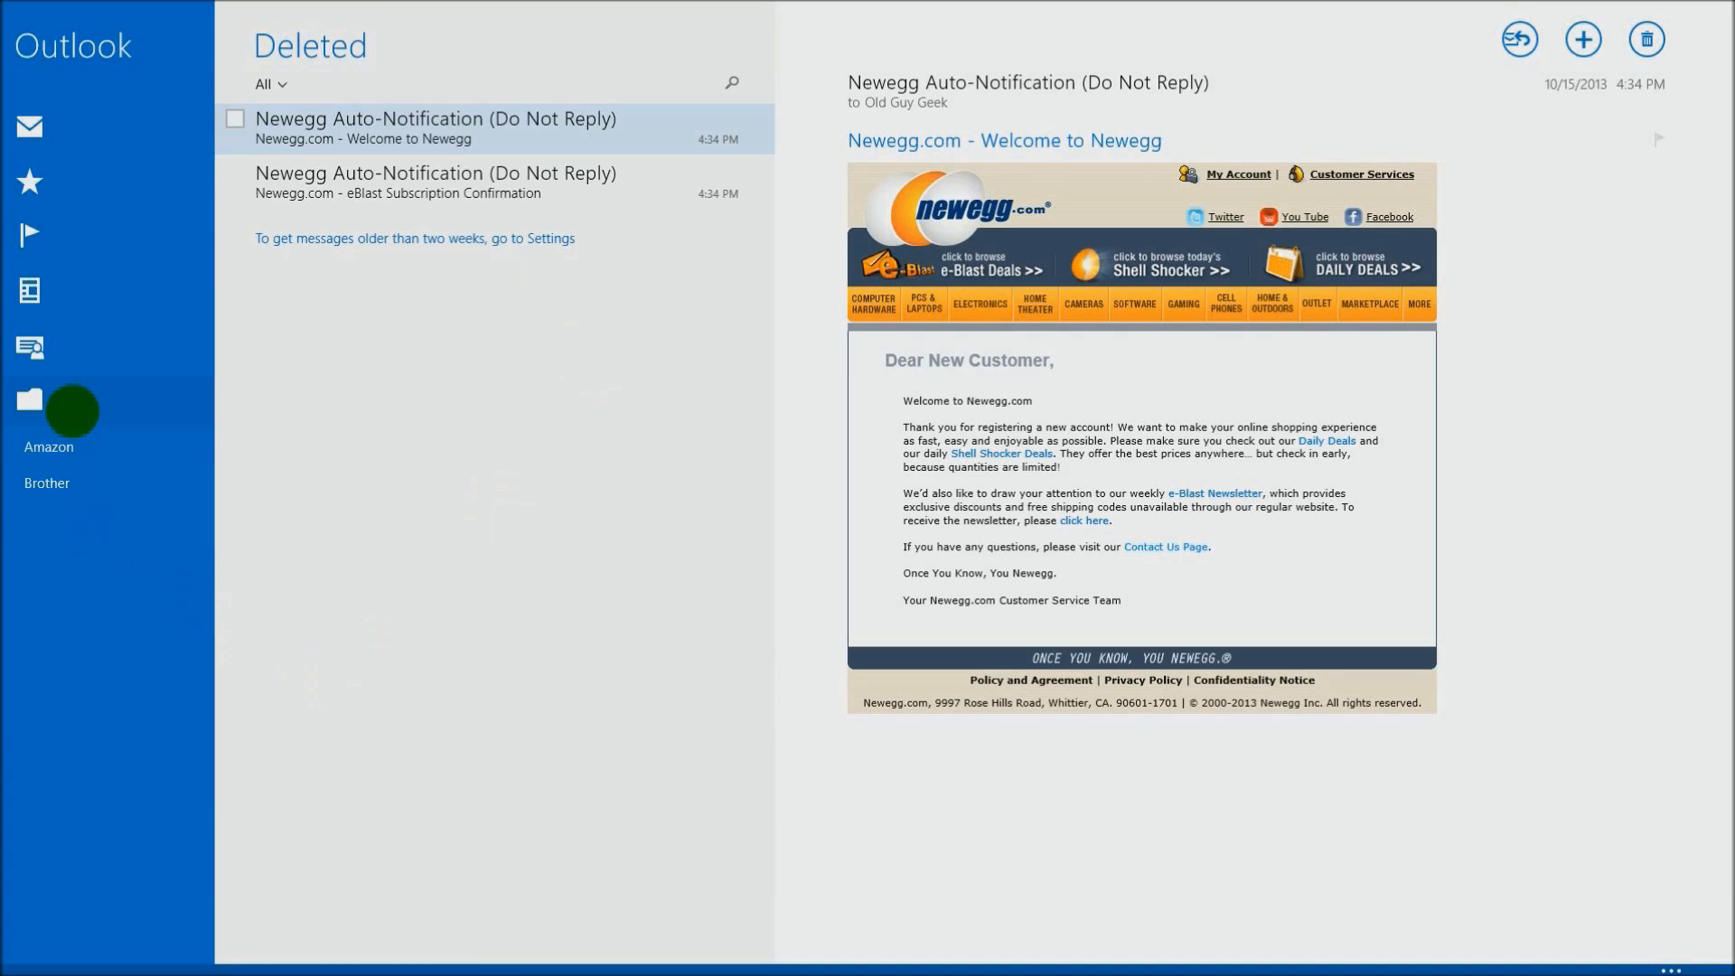
Check the Inbox and Deleted folders for messages and examine the Newegg welcome message in Deleted.
left_click(18, 396)
left_click(287, 280)
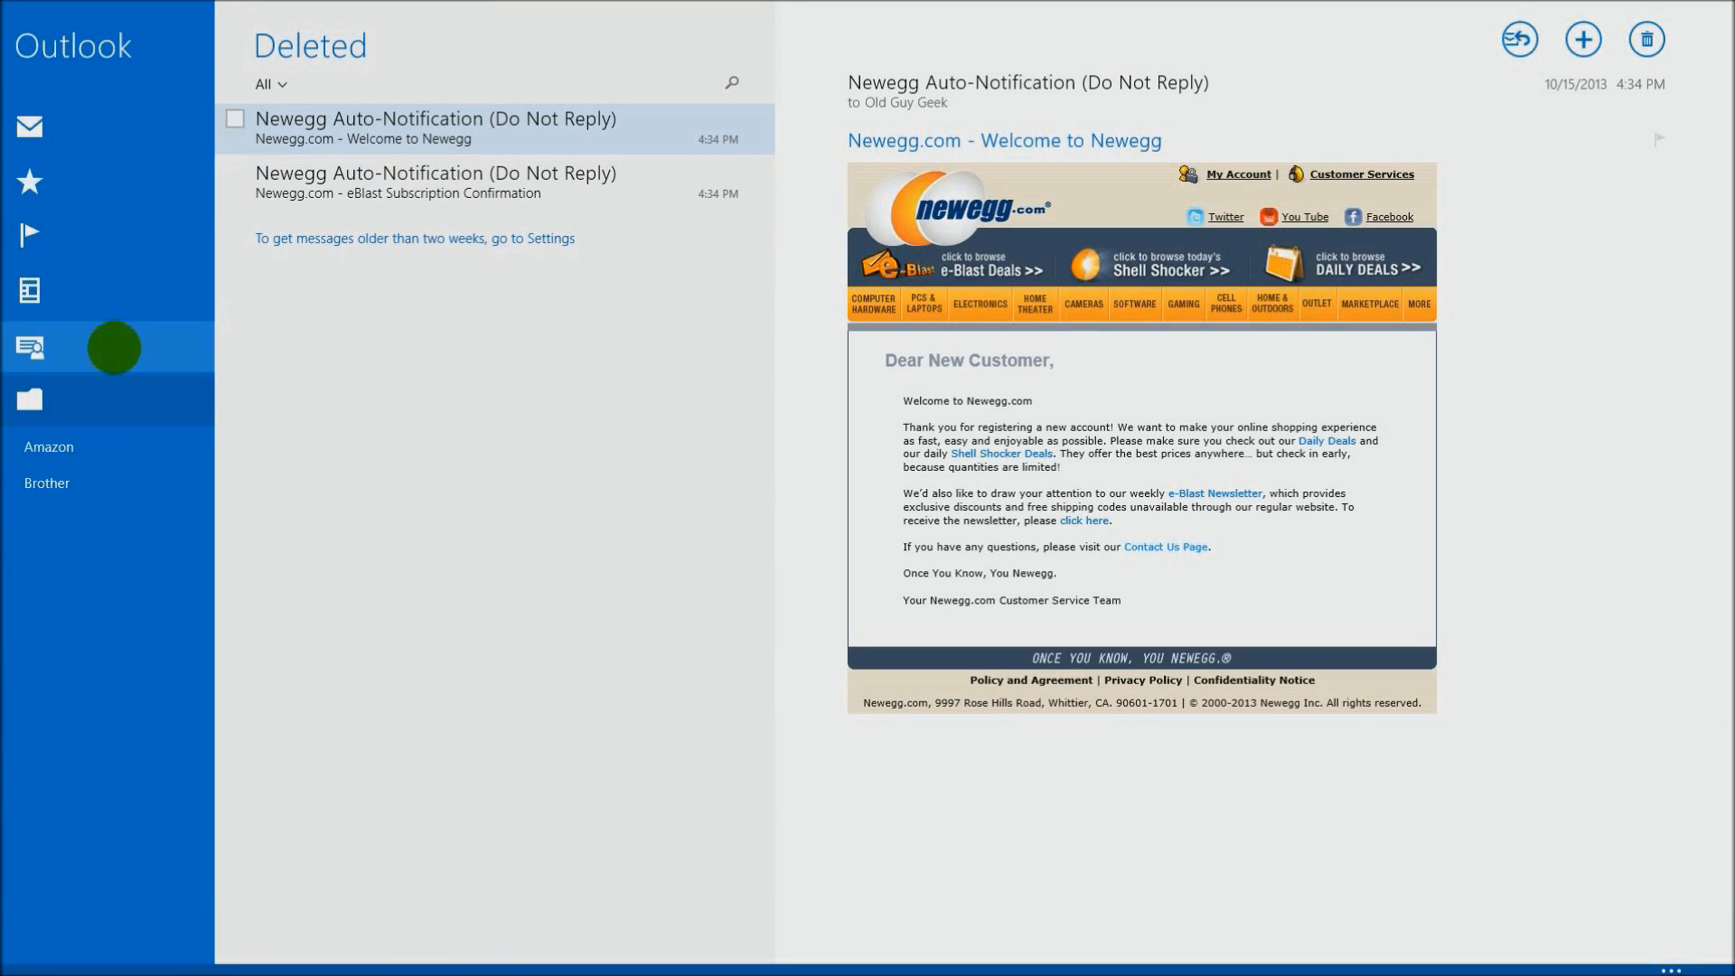
left_click(93, 127)
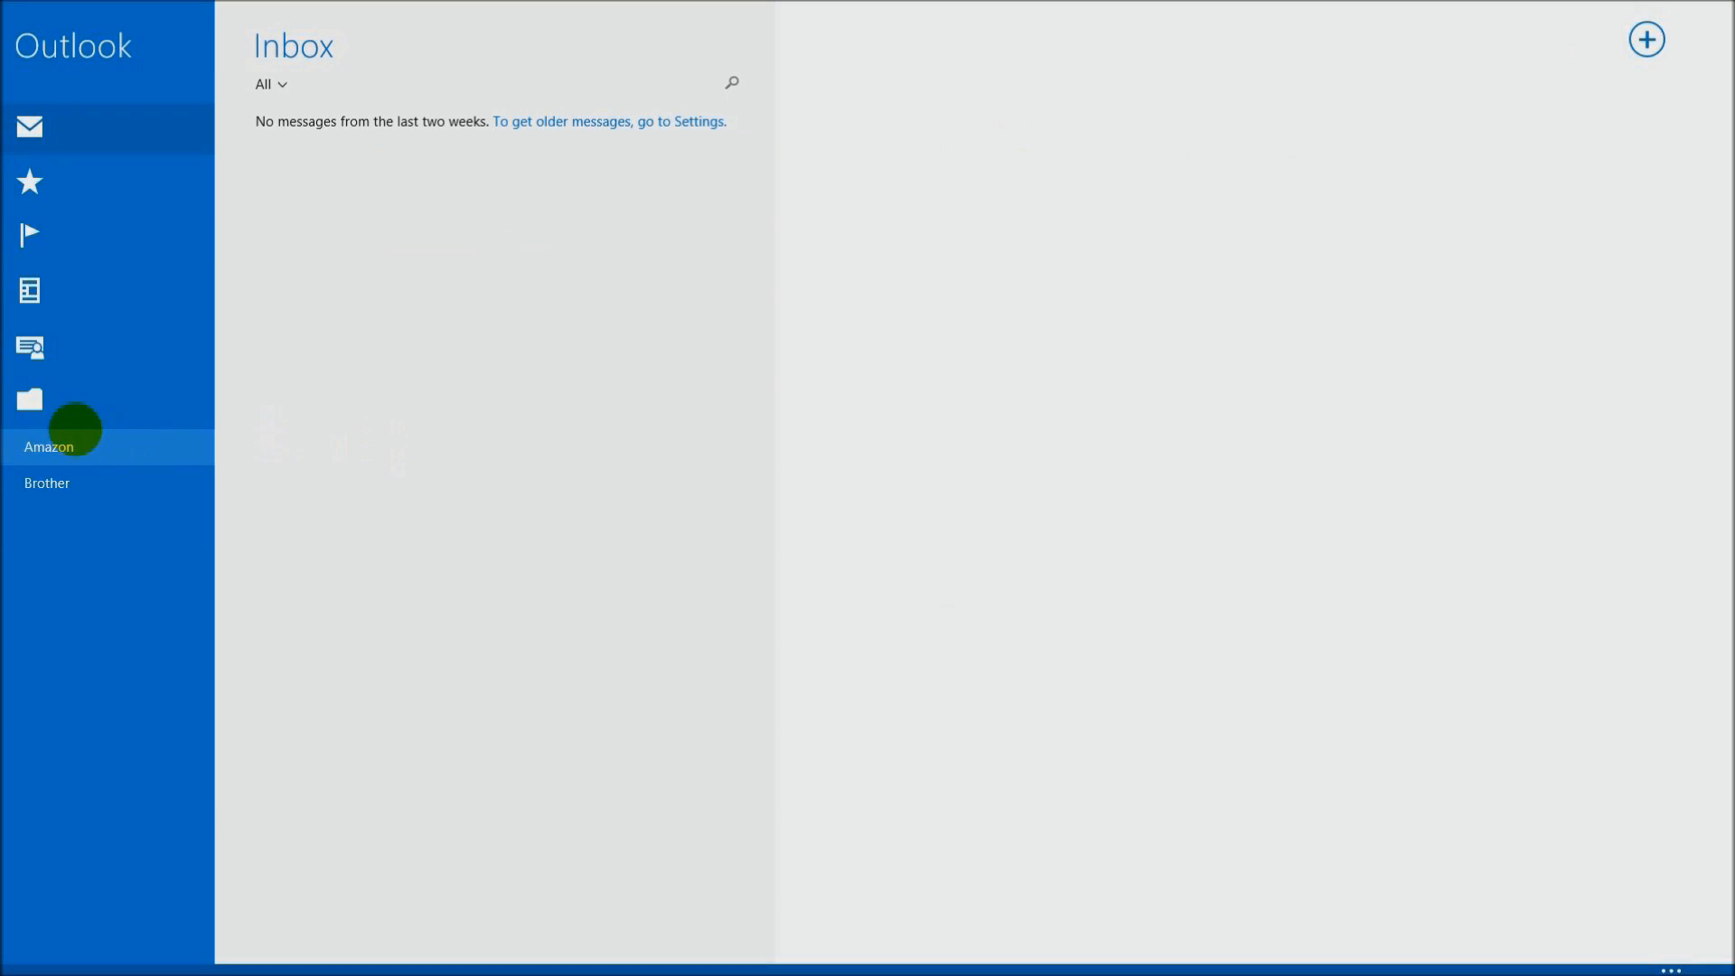
left_click(39, 405)
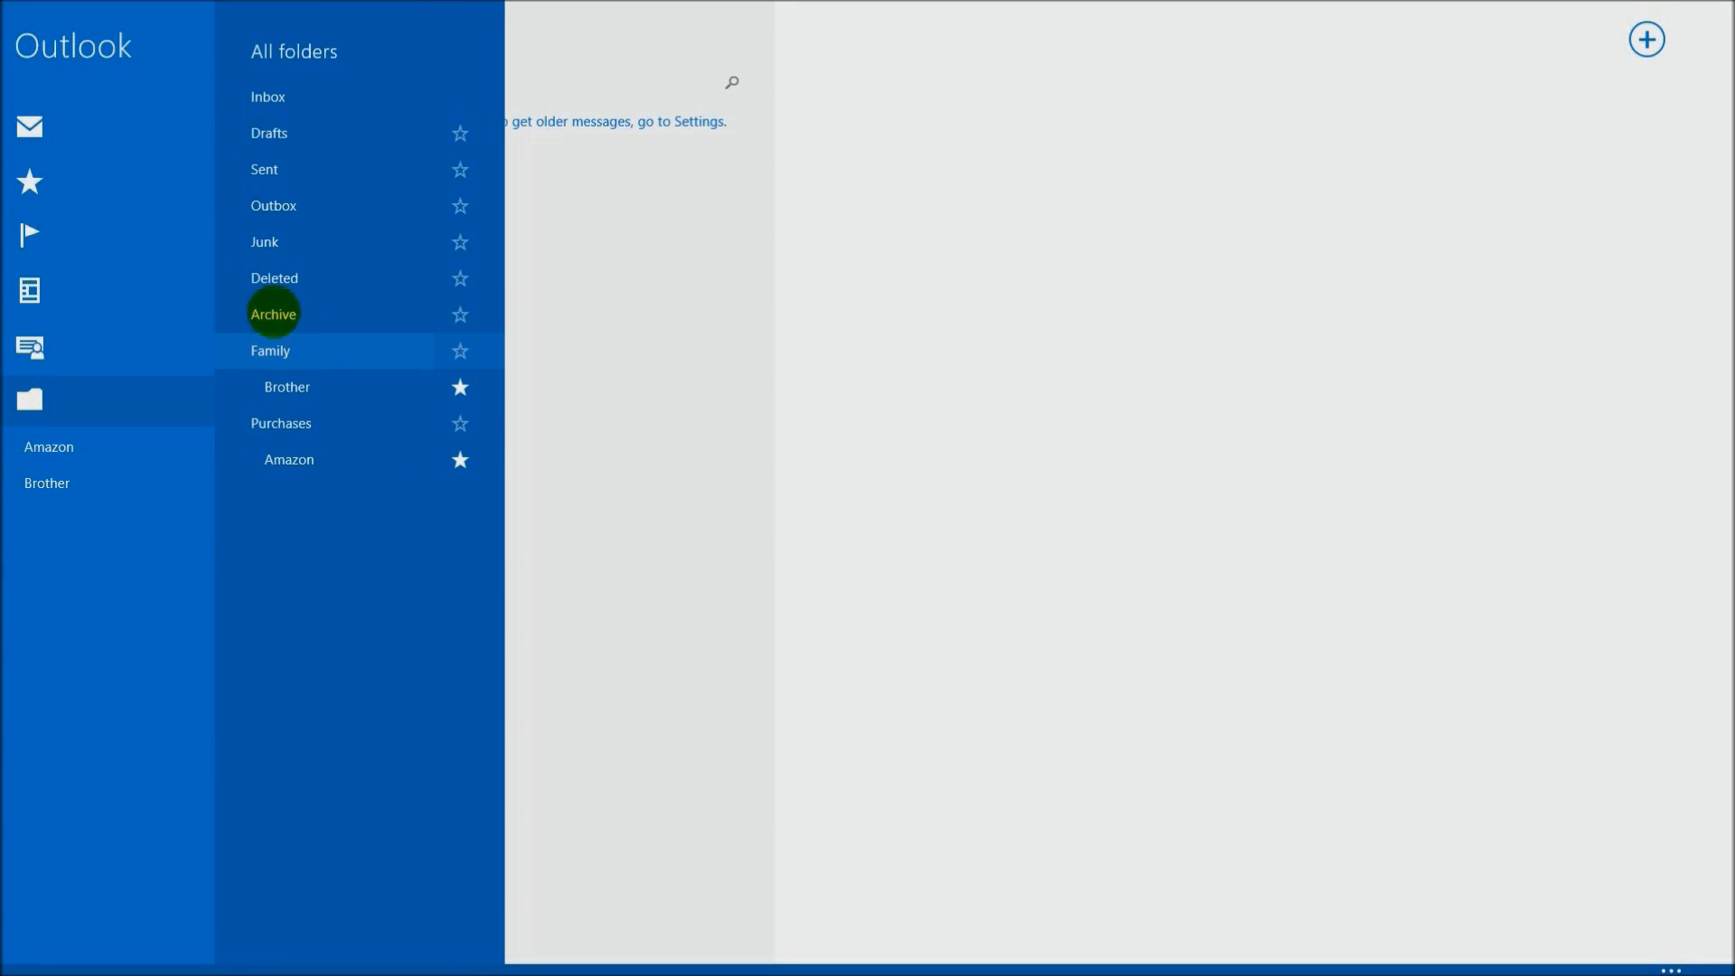
left_click(280, 279)
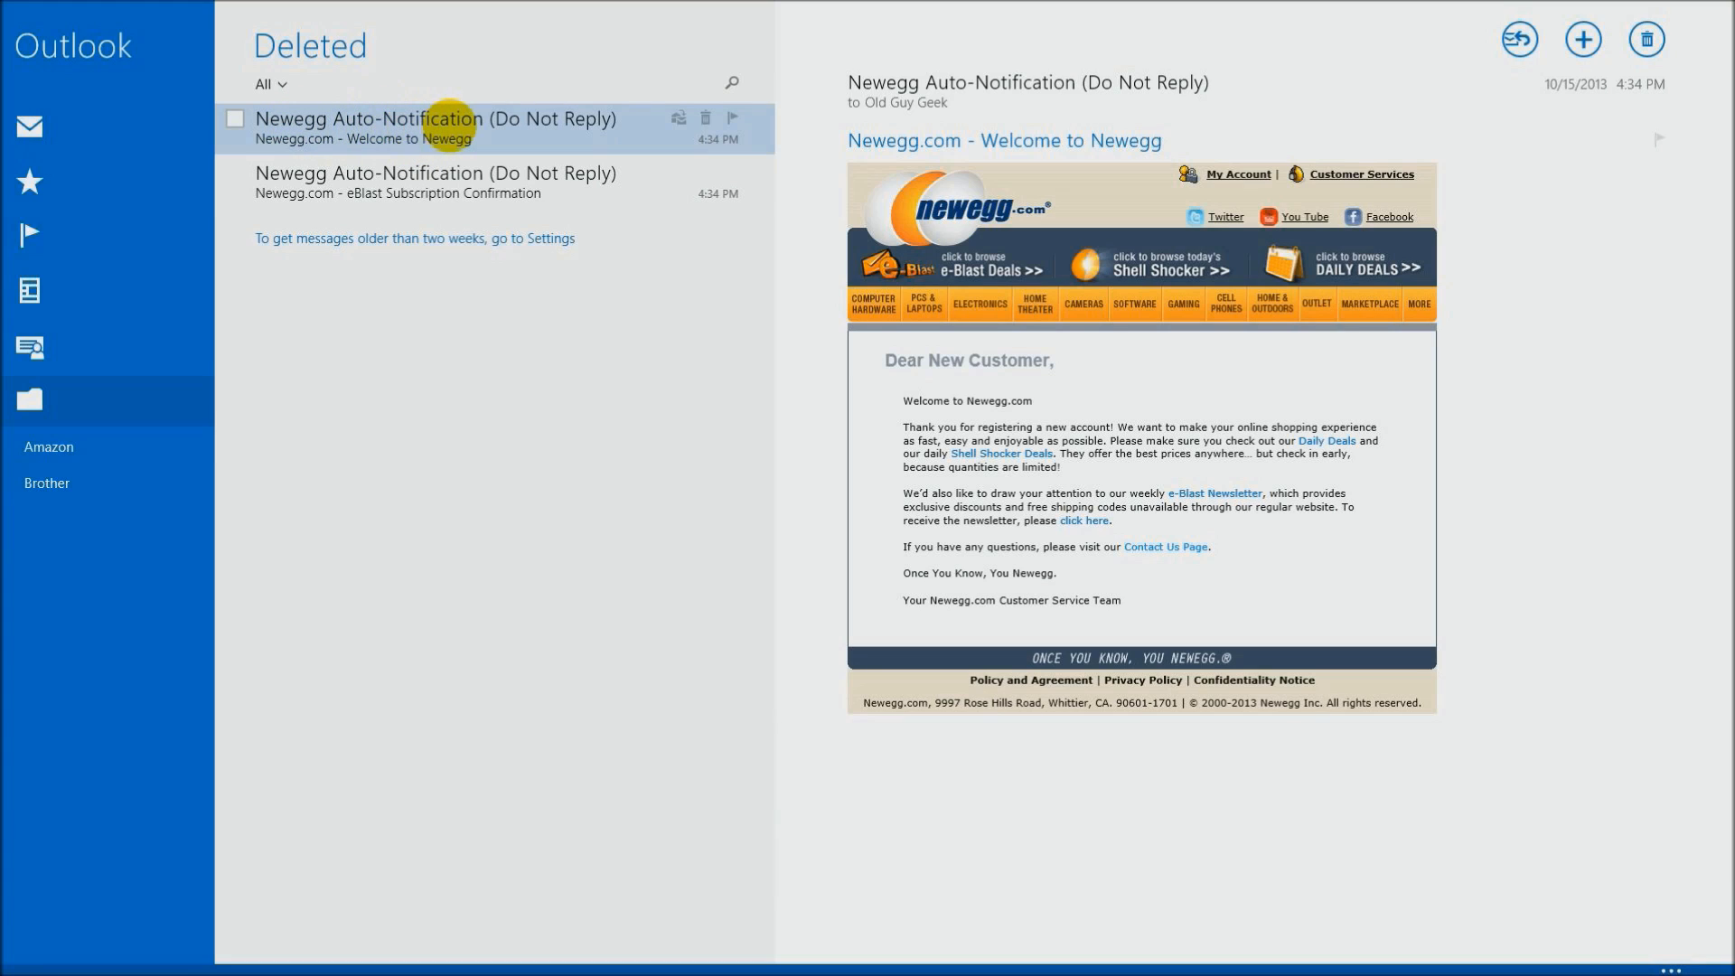
mouse_move(447, 124)
left_mouse_down()
mouse_move(378, 190)
mouse_move(375, 237)
mouse_move(426, 127)
left_mouse_up()
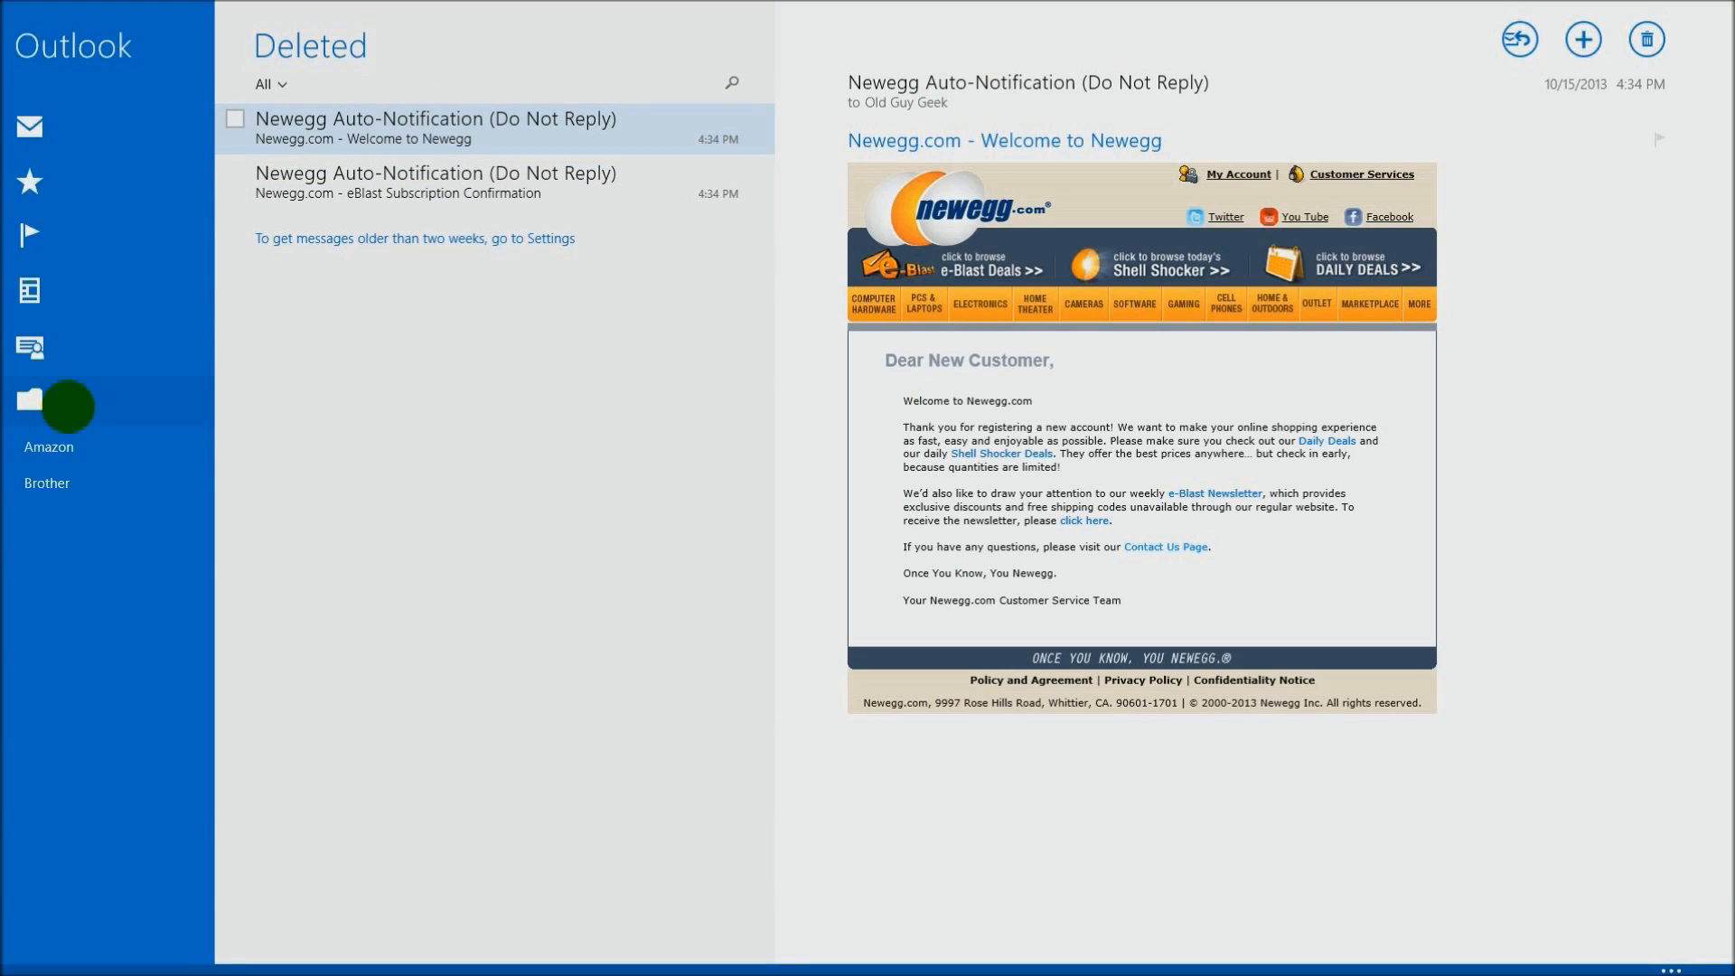
Create a subfolder named NewEgg under Purchases and add it to the favorite folders.
left_click(68, 406)
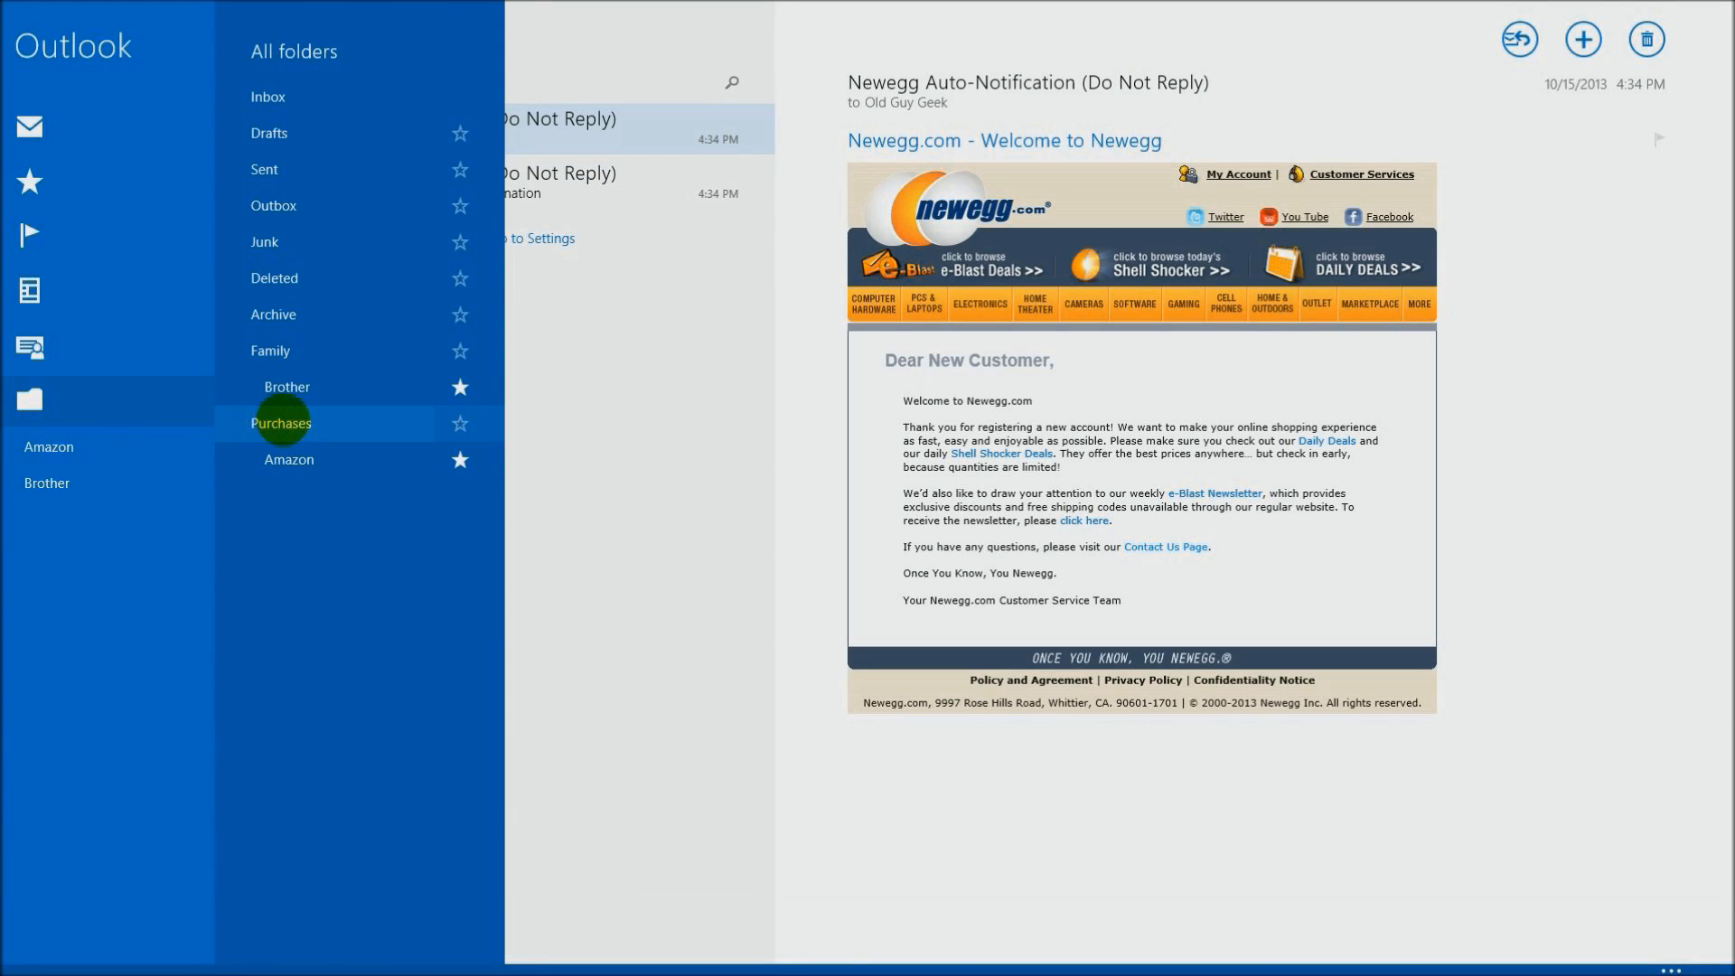
left_click(282, 422)
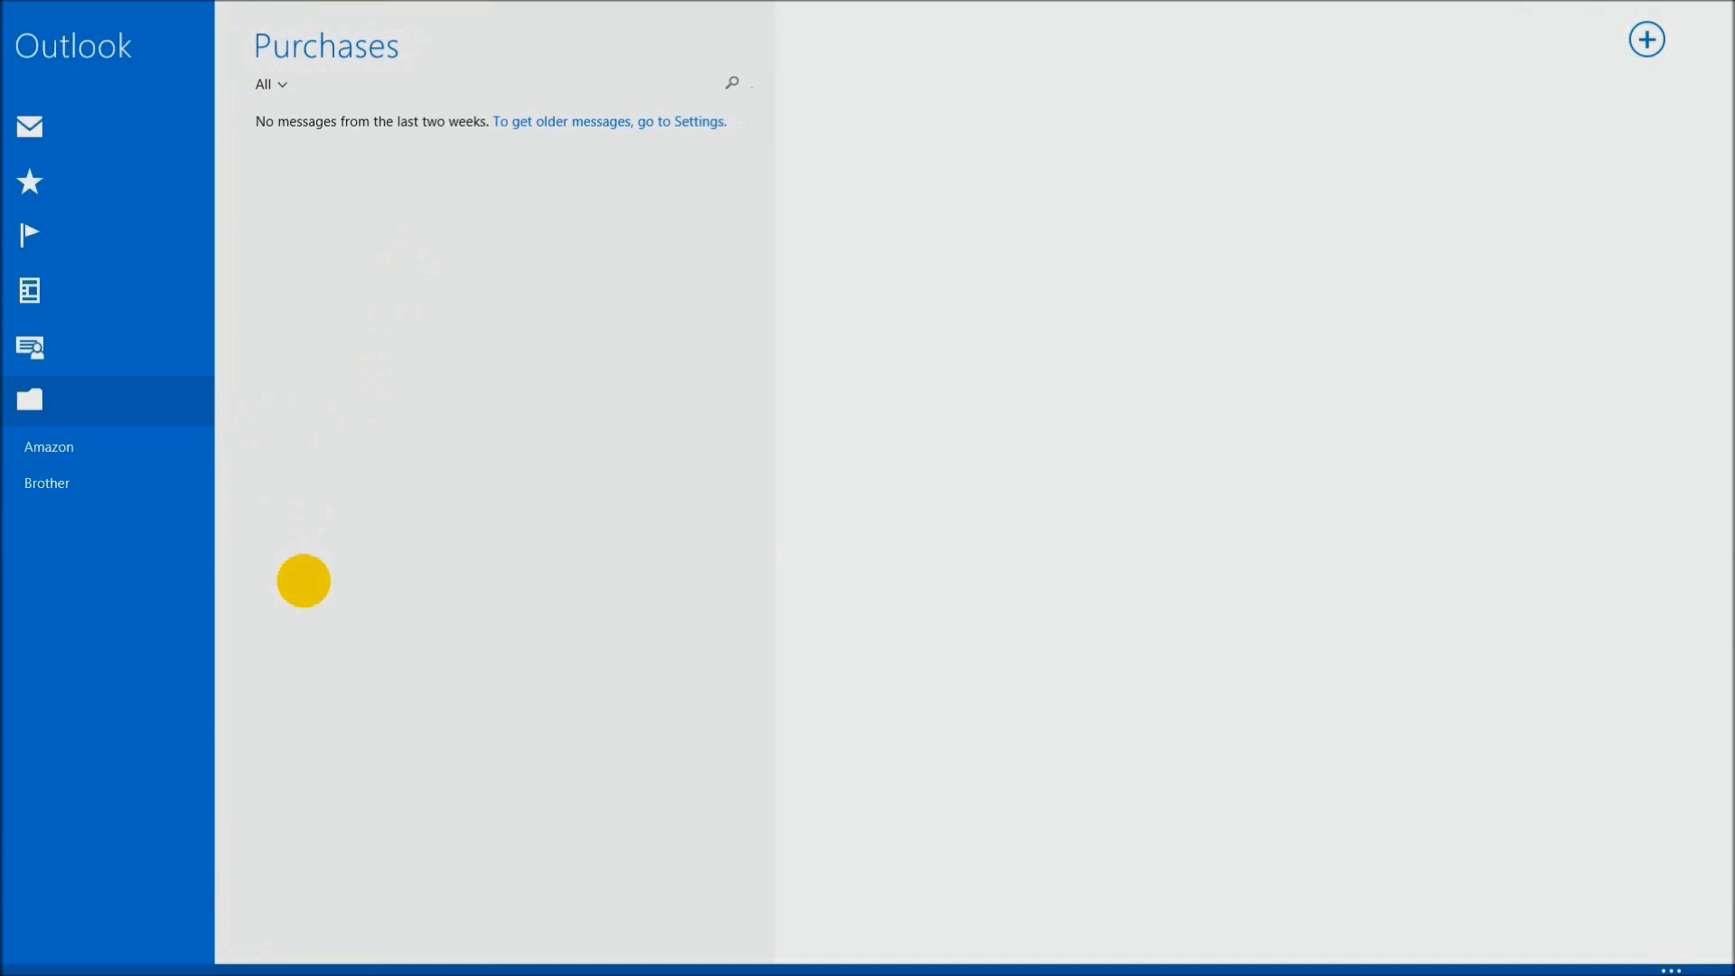
right_click(398, 592)
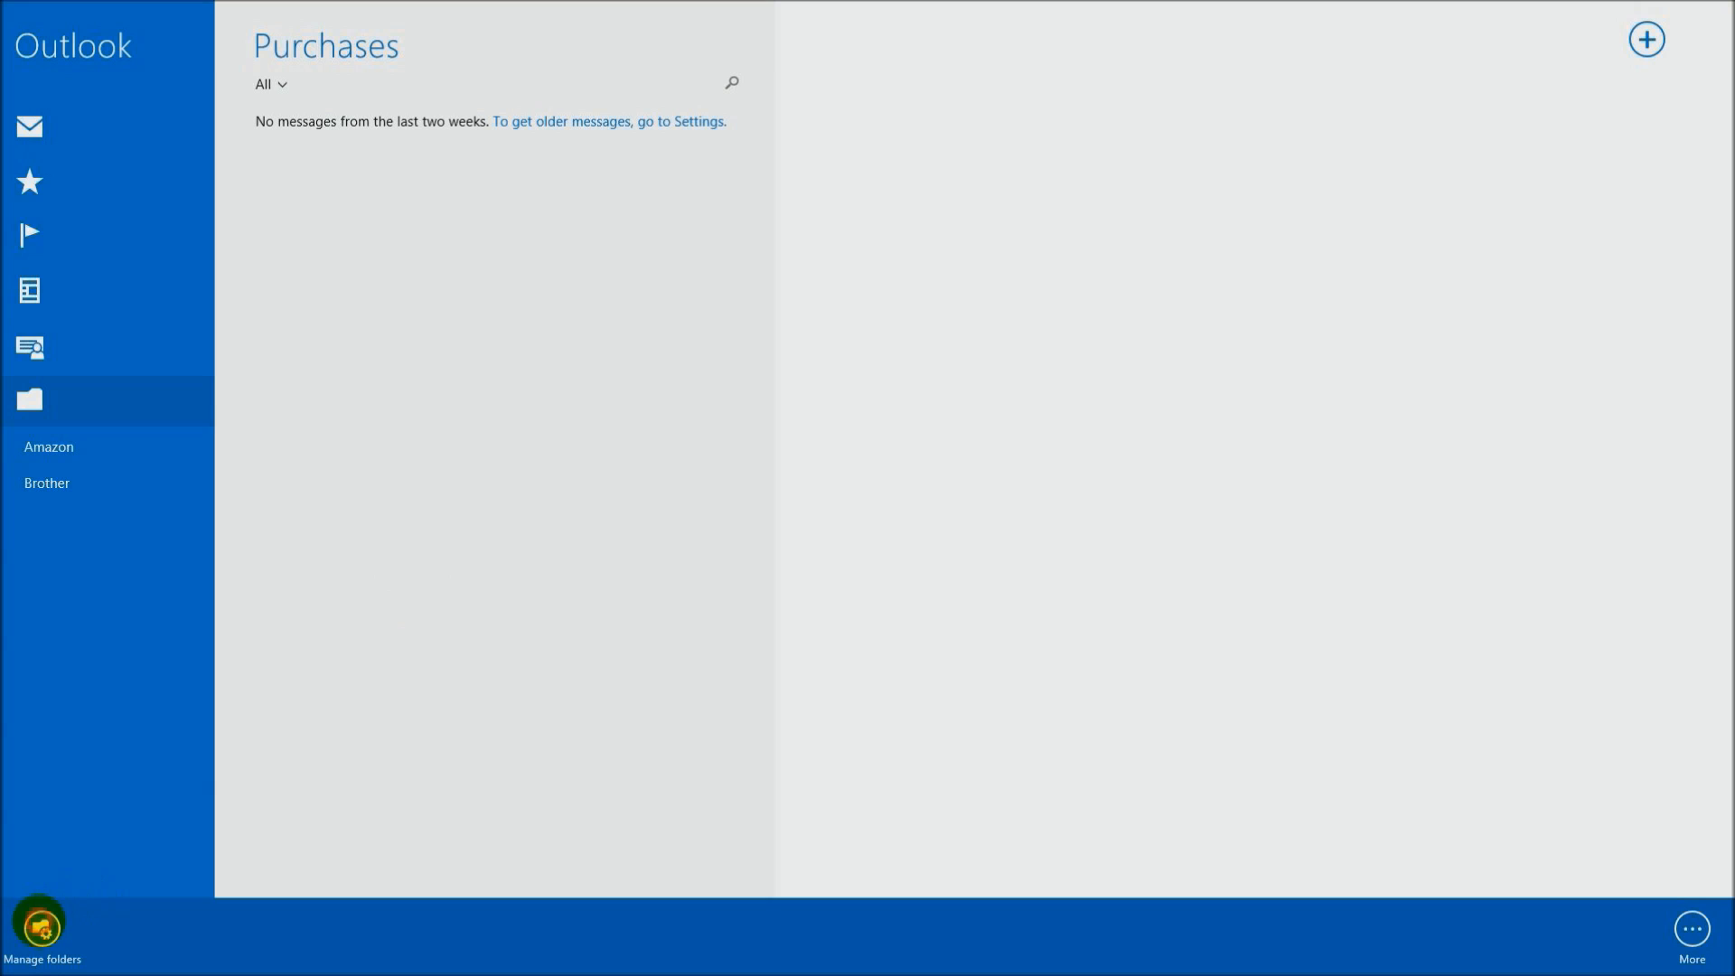
left_click(39, 925)
left_click(46, 759)
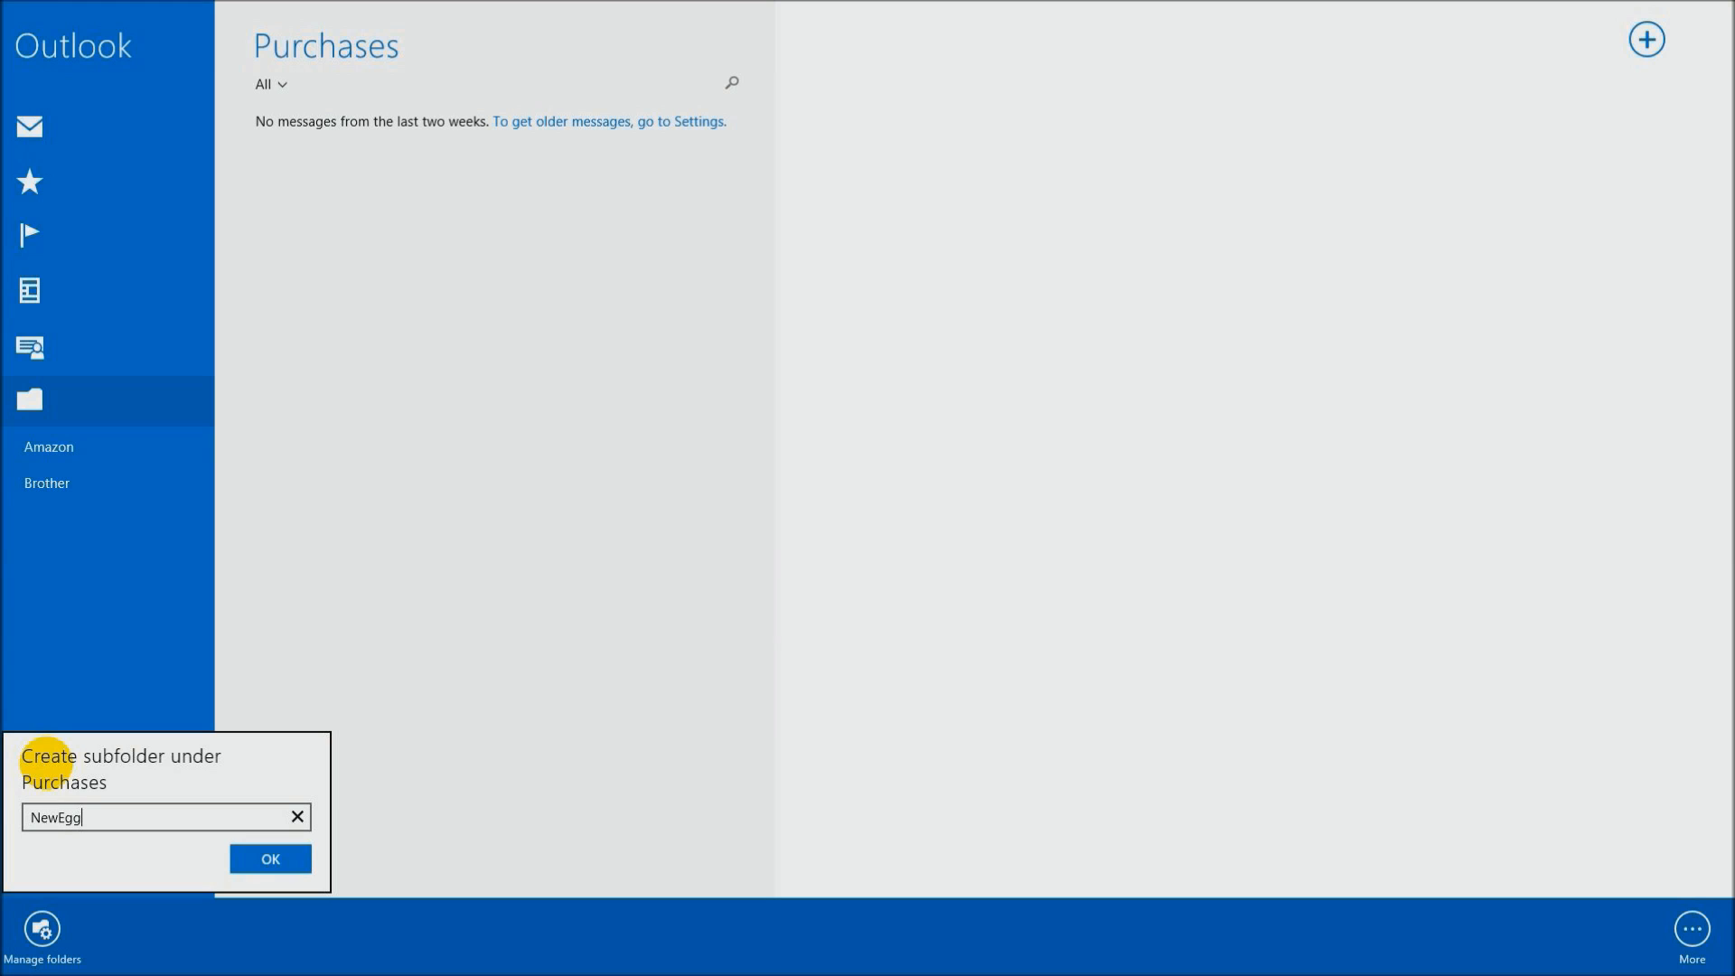
key("Return")
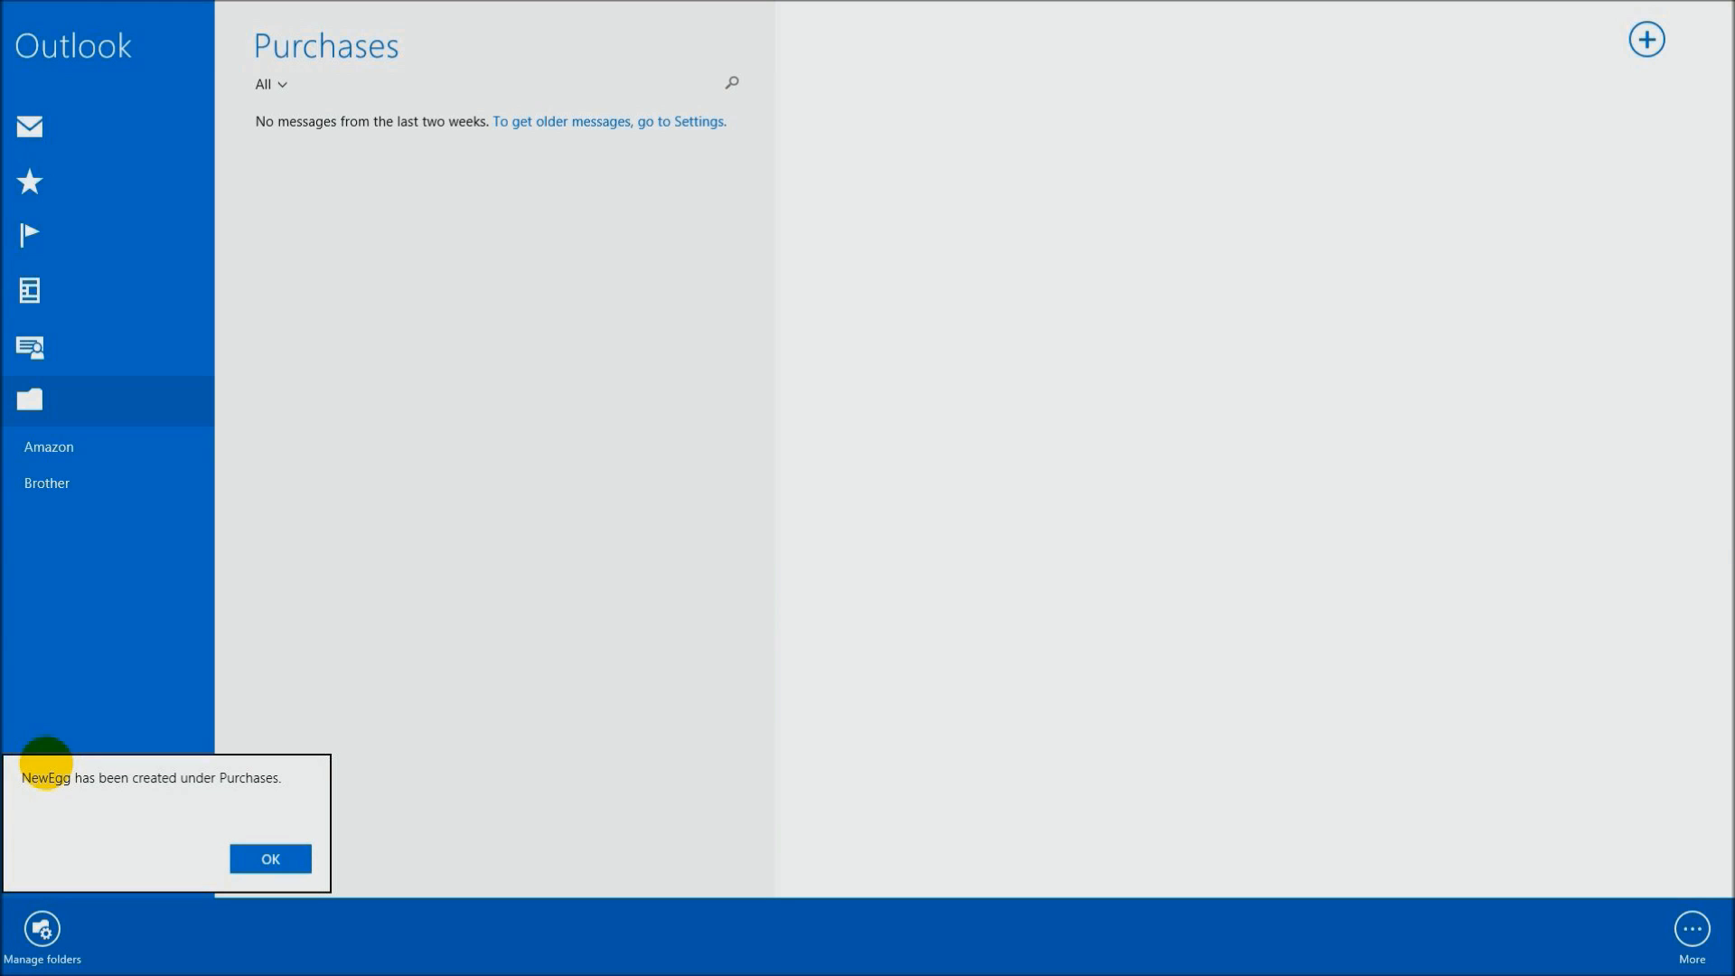
left_click(271, 856)
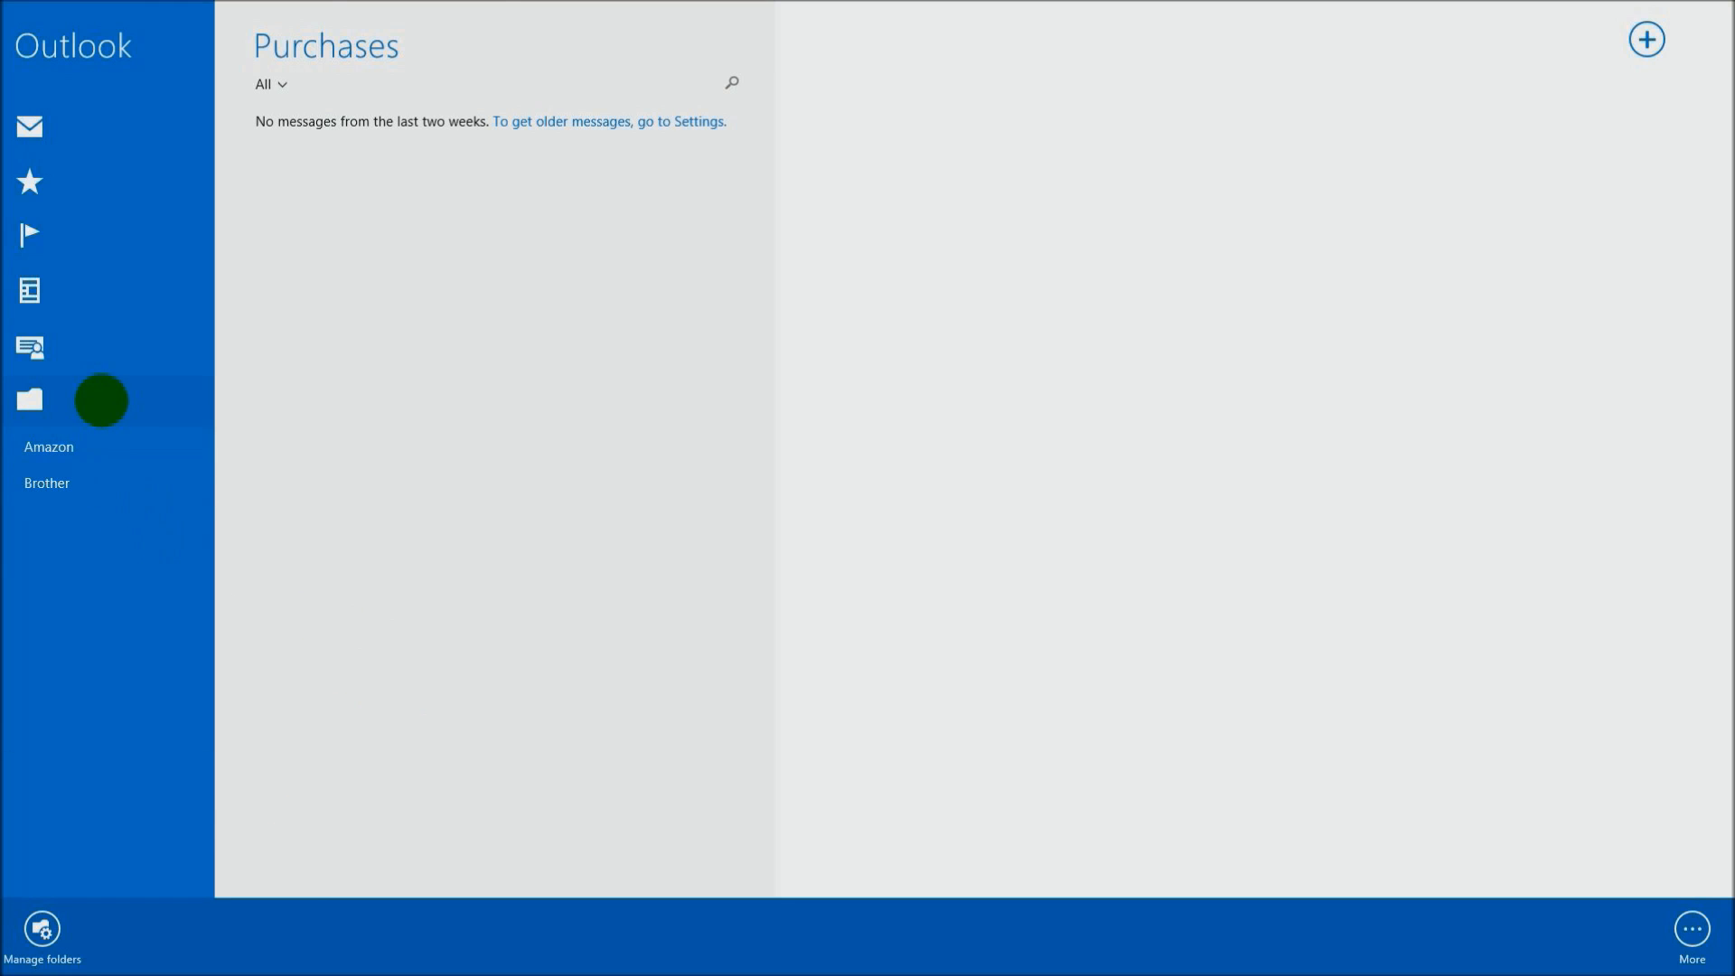
left_click(100, 399)
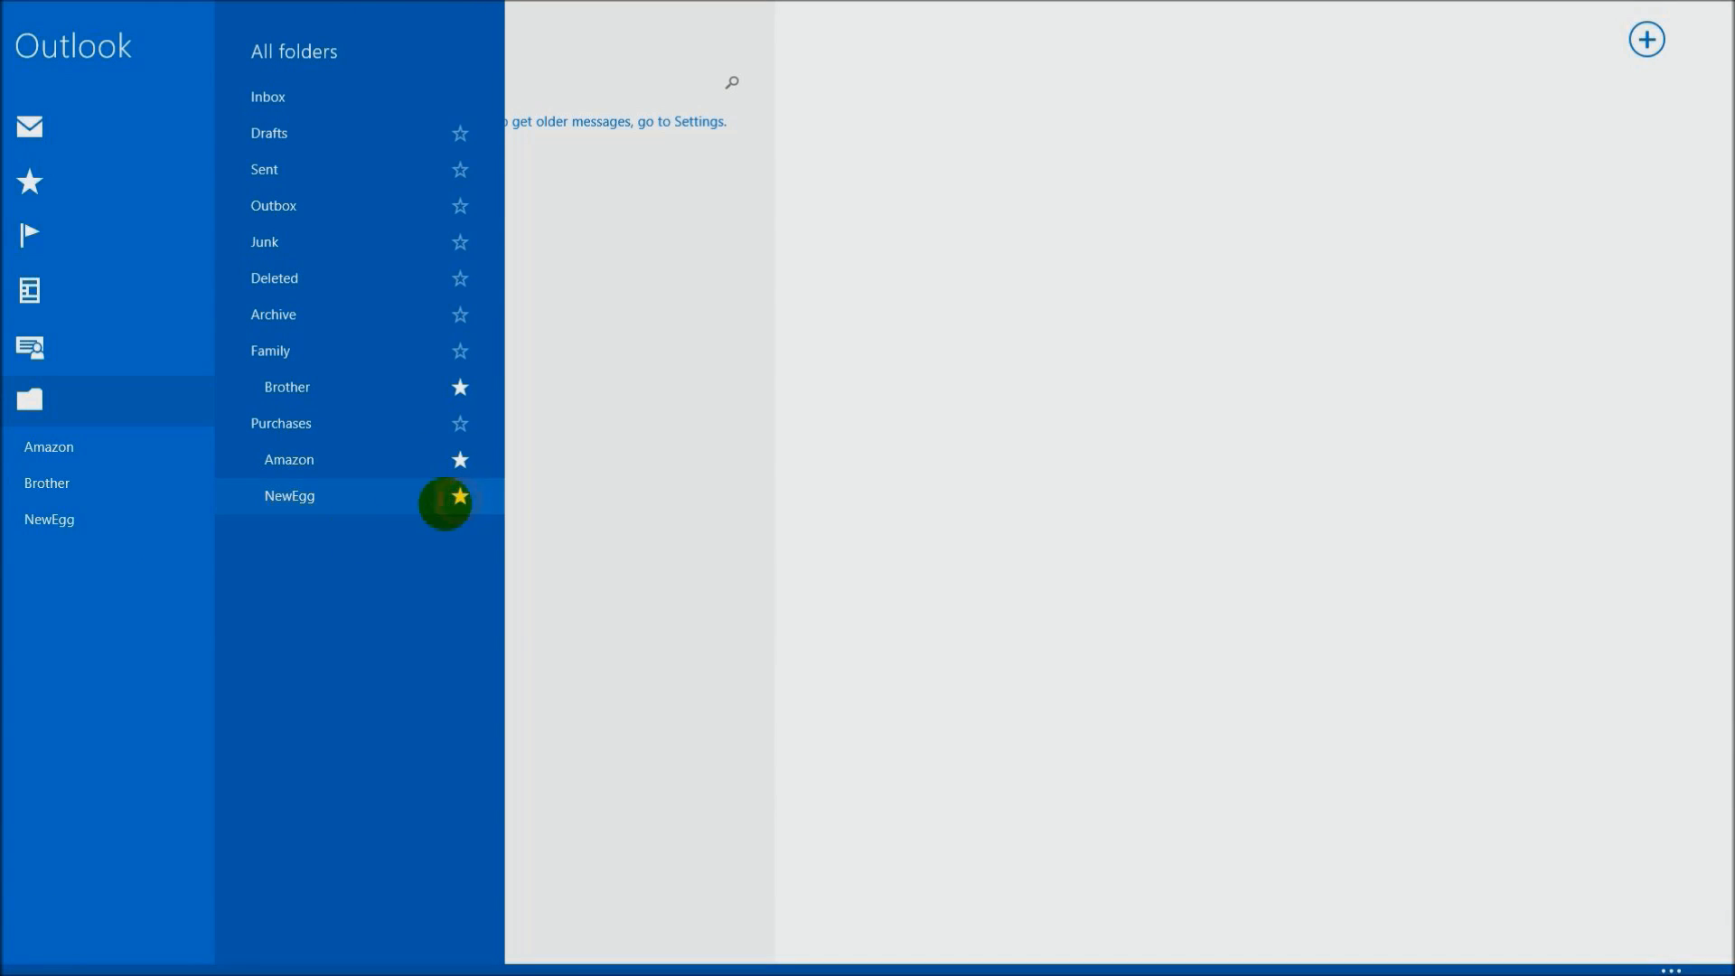
left_click(665, 470)
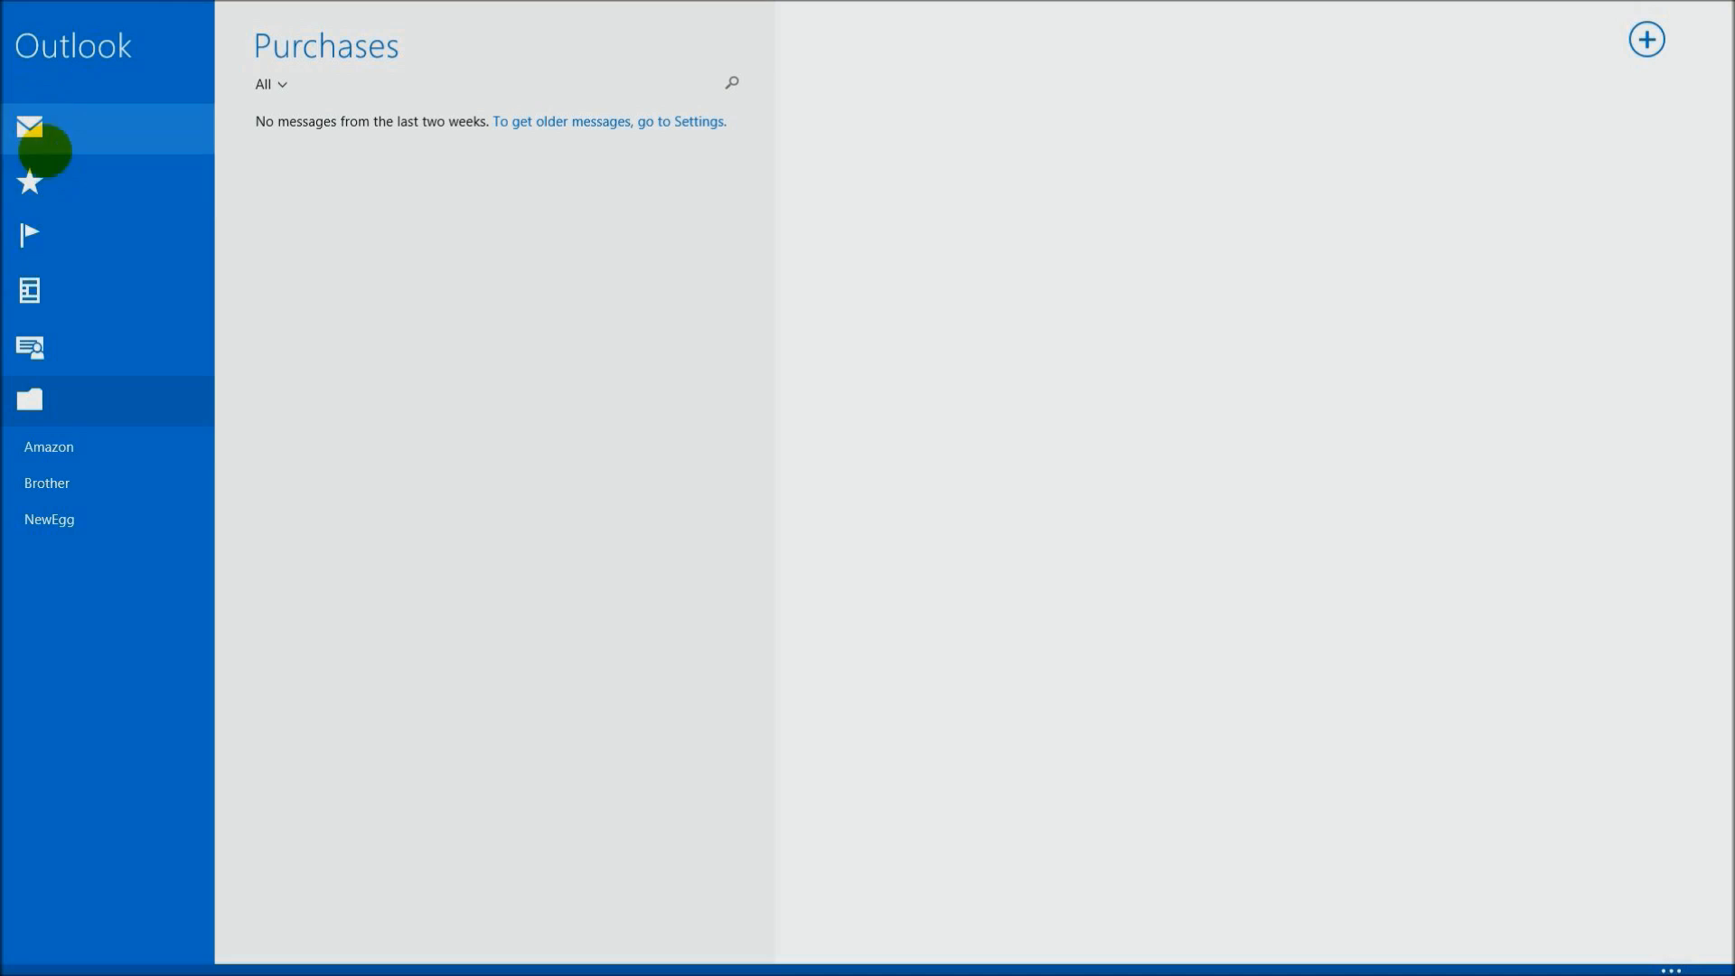
Move the Newegg welcome message from the Deleted folder to the Inbox and open the Inbox.
left_click(62, 403)
left_click(357, 279)
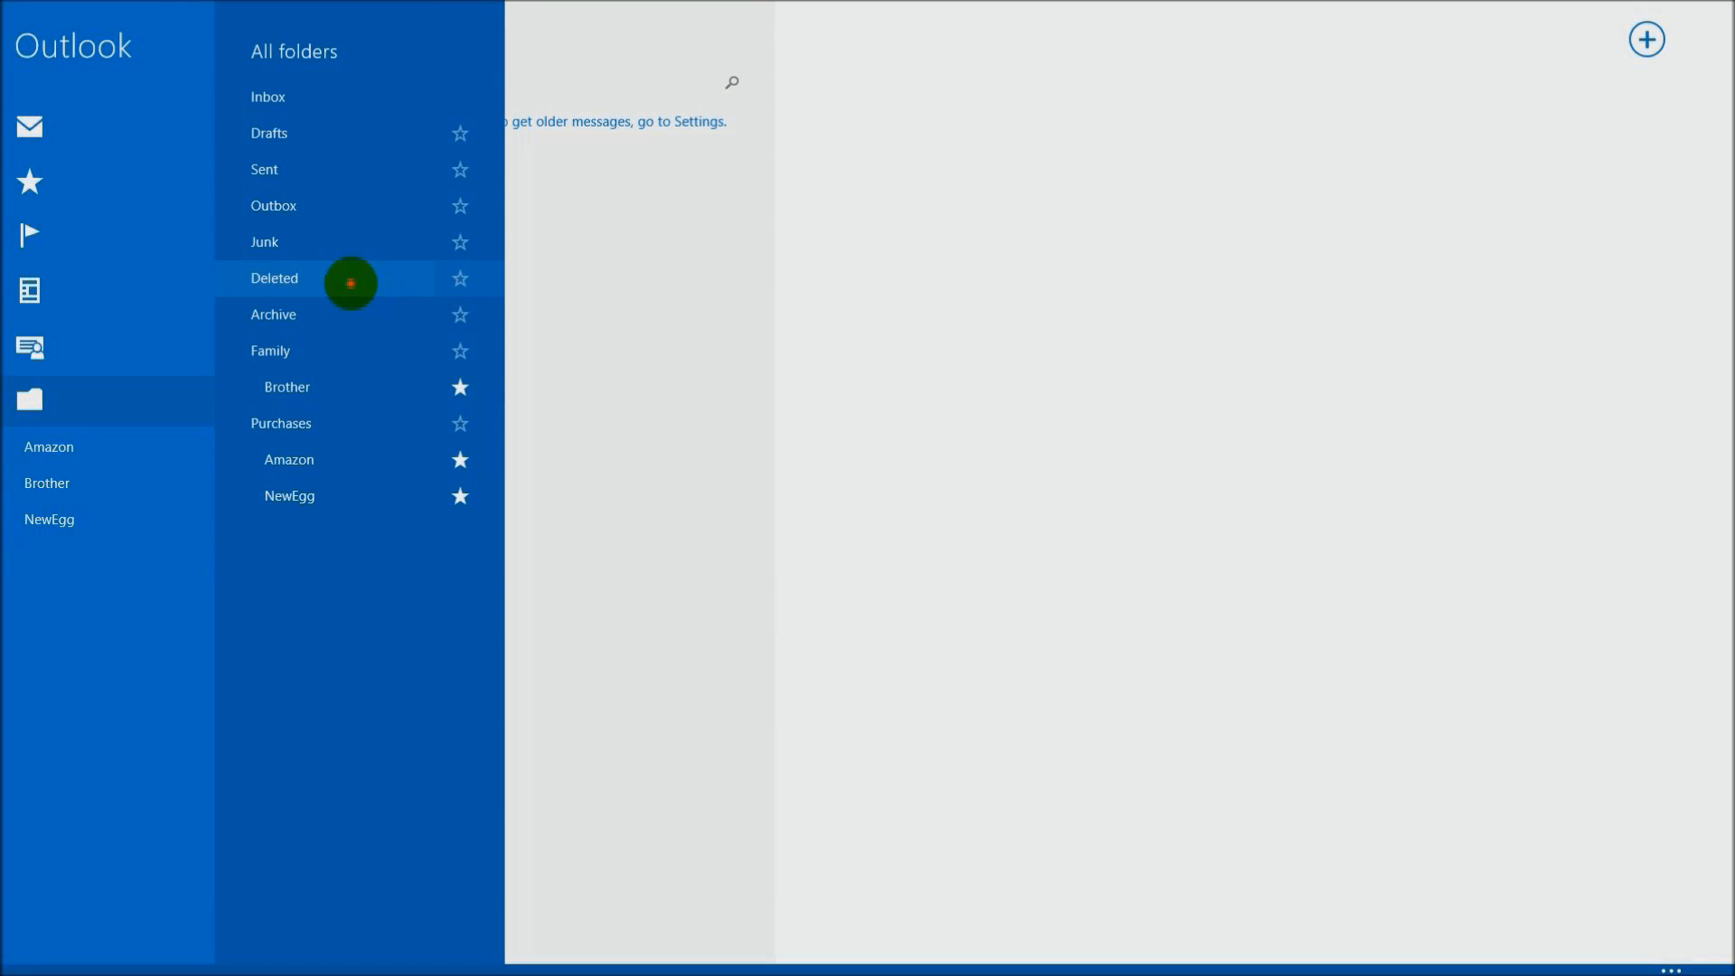
left_click_drag(463, 131, 90, 132)
left_click(90, 132)
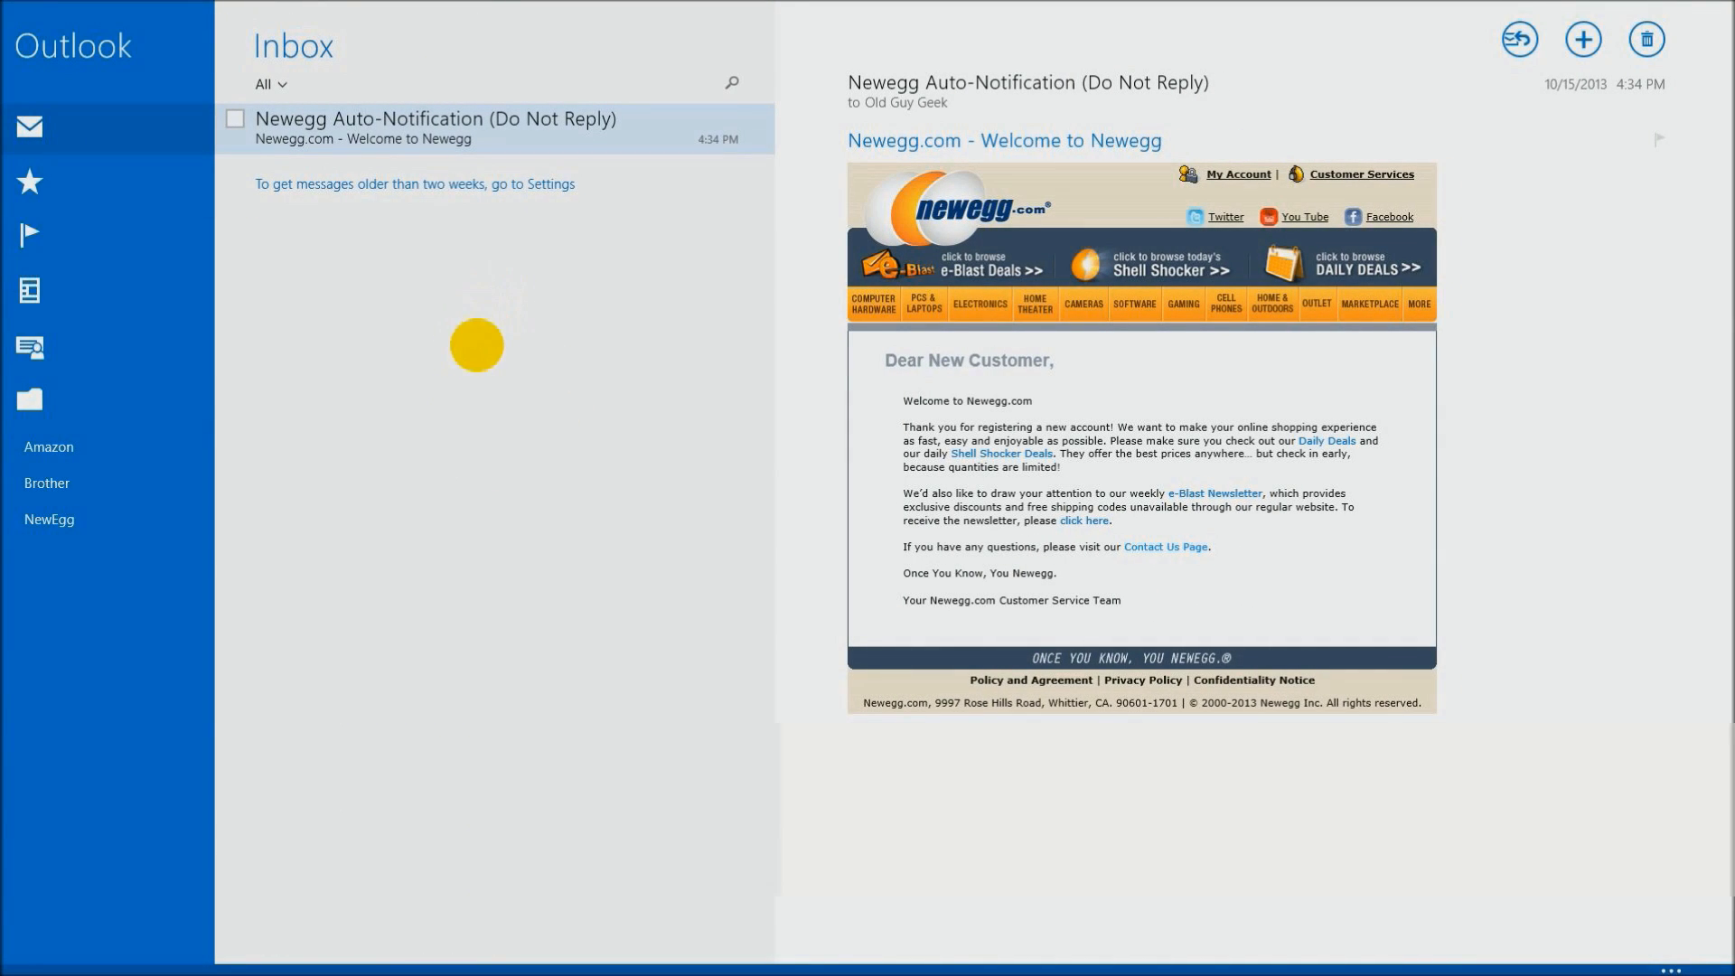
Move the Newegg welcome message from the Inbox to the NewEgg folder and open that folder.
mouse_move(387, 139)
left_click_drag(407, 126, 52, 518)
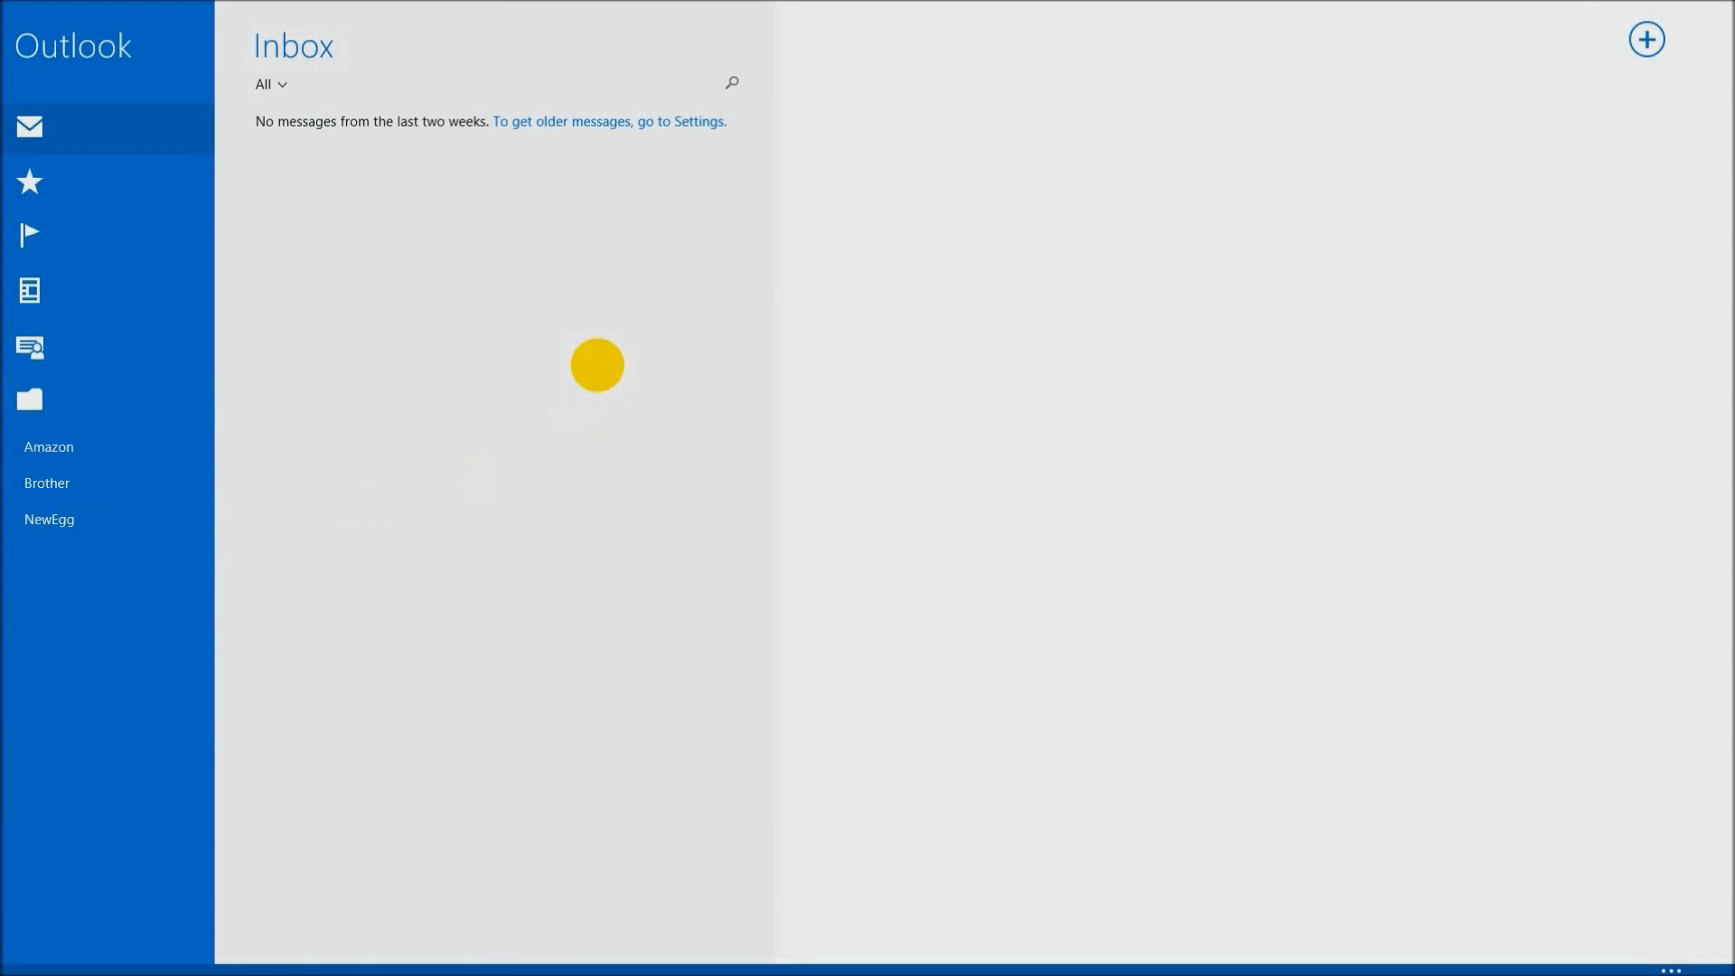
left_click(70, 508)
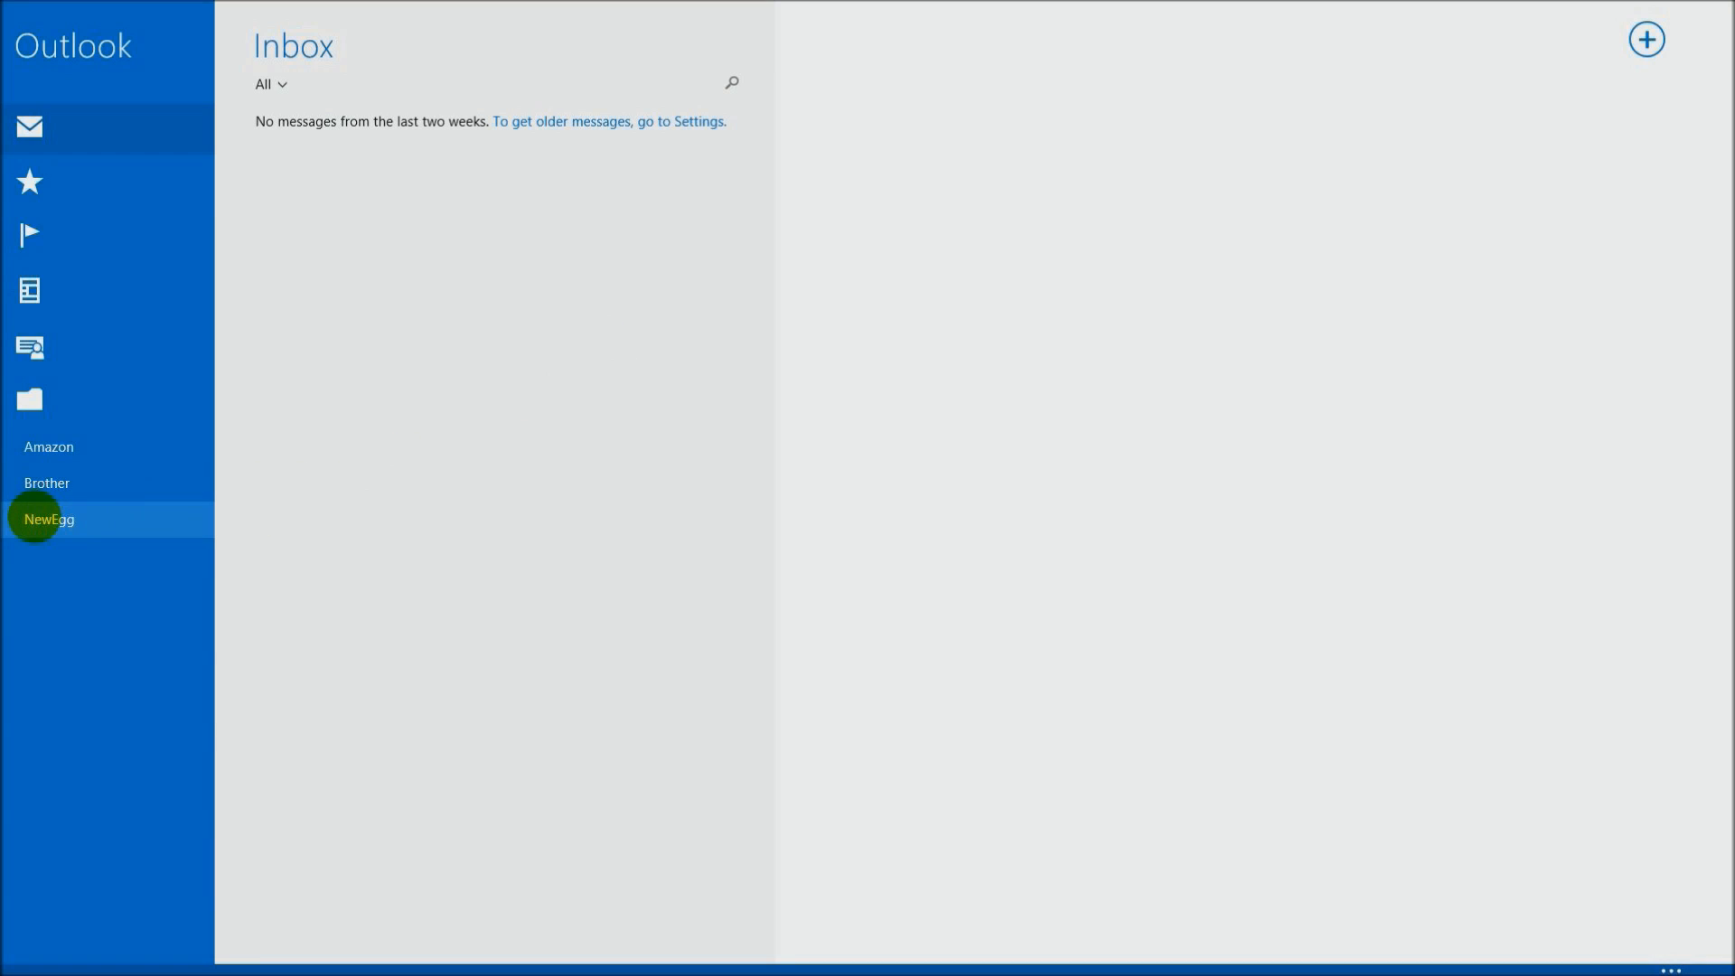
left_click(33, 517)
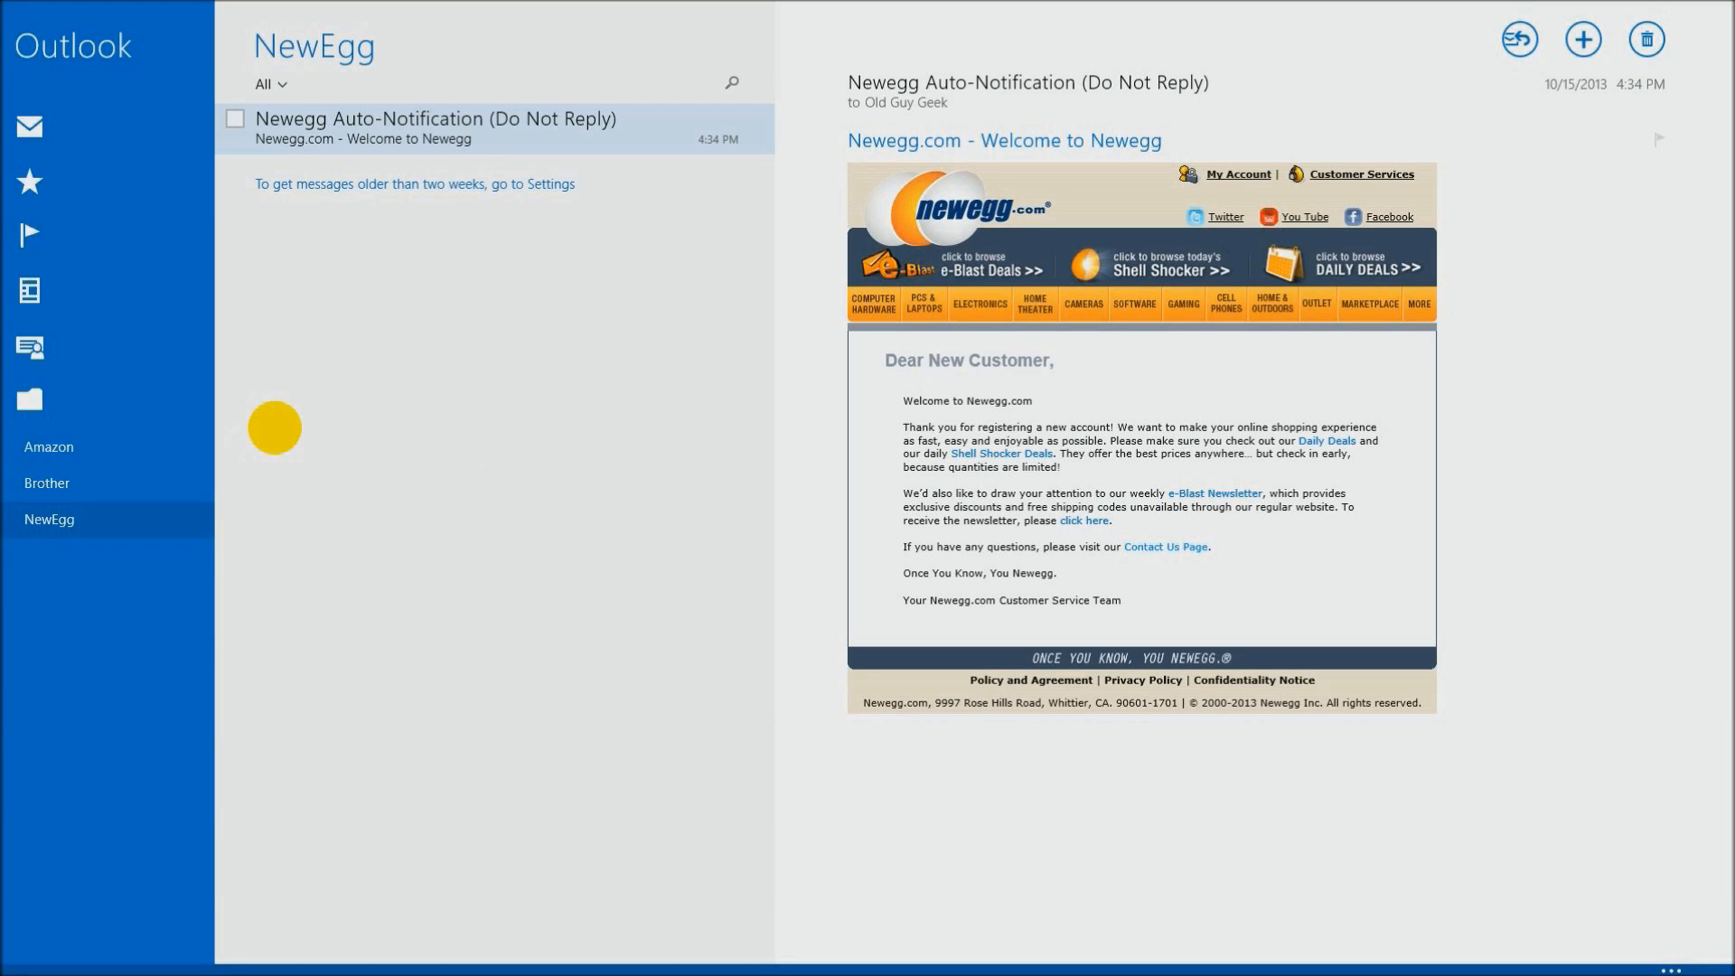
Examine the list of all folders, the Newsletters entry and the Favorites view for people.
left_click(136, 402)
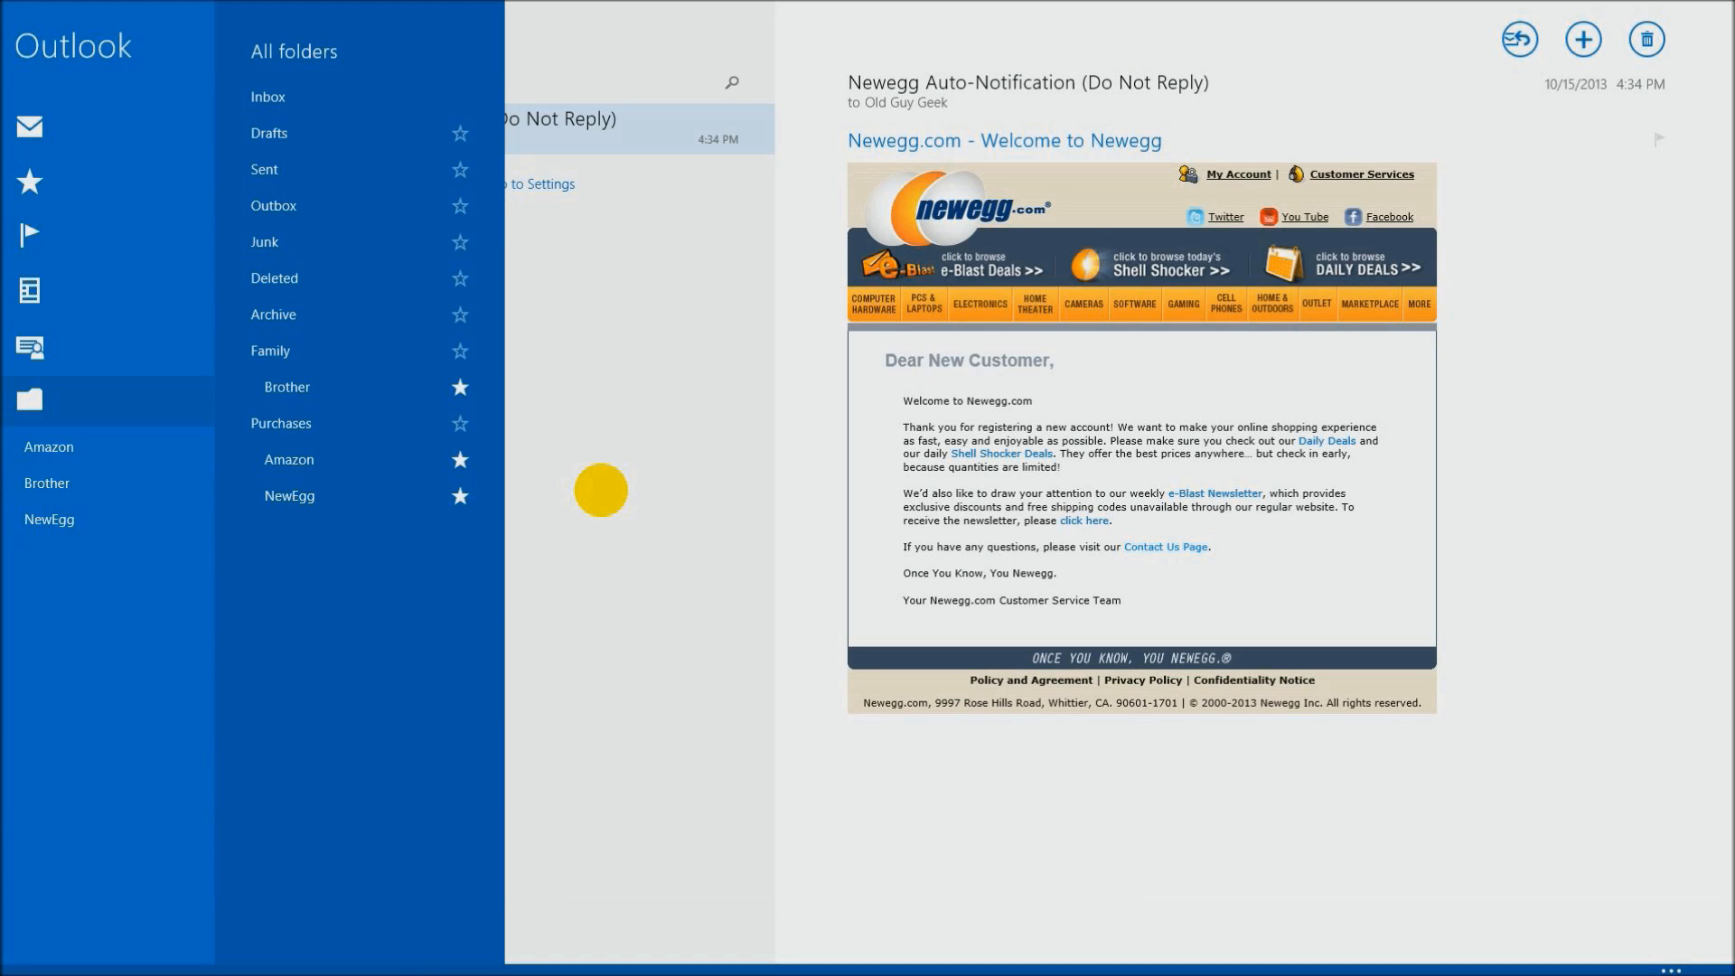
left_click(624, 594)
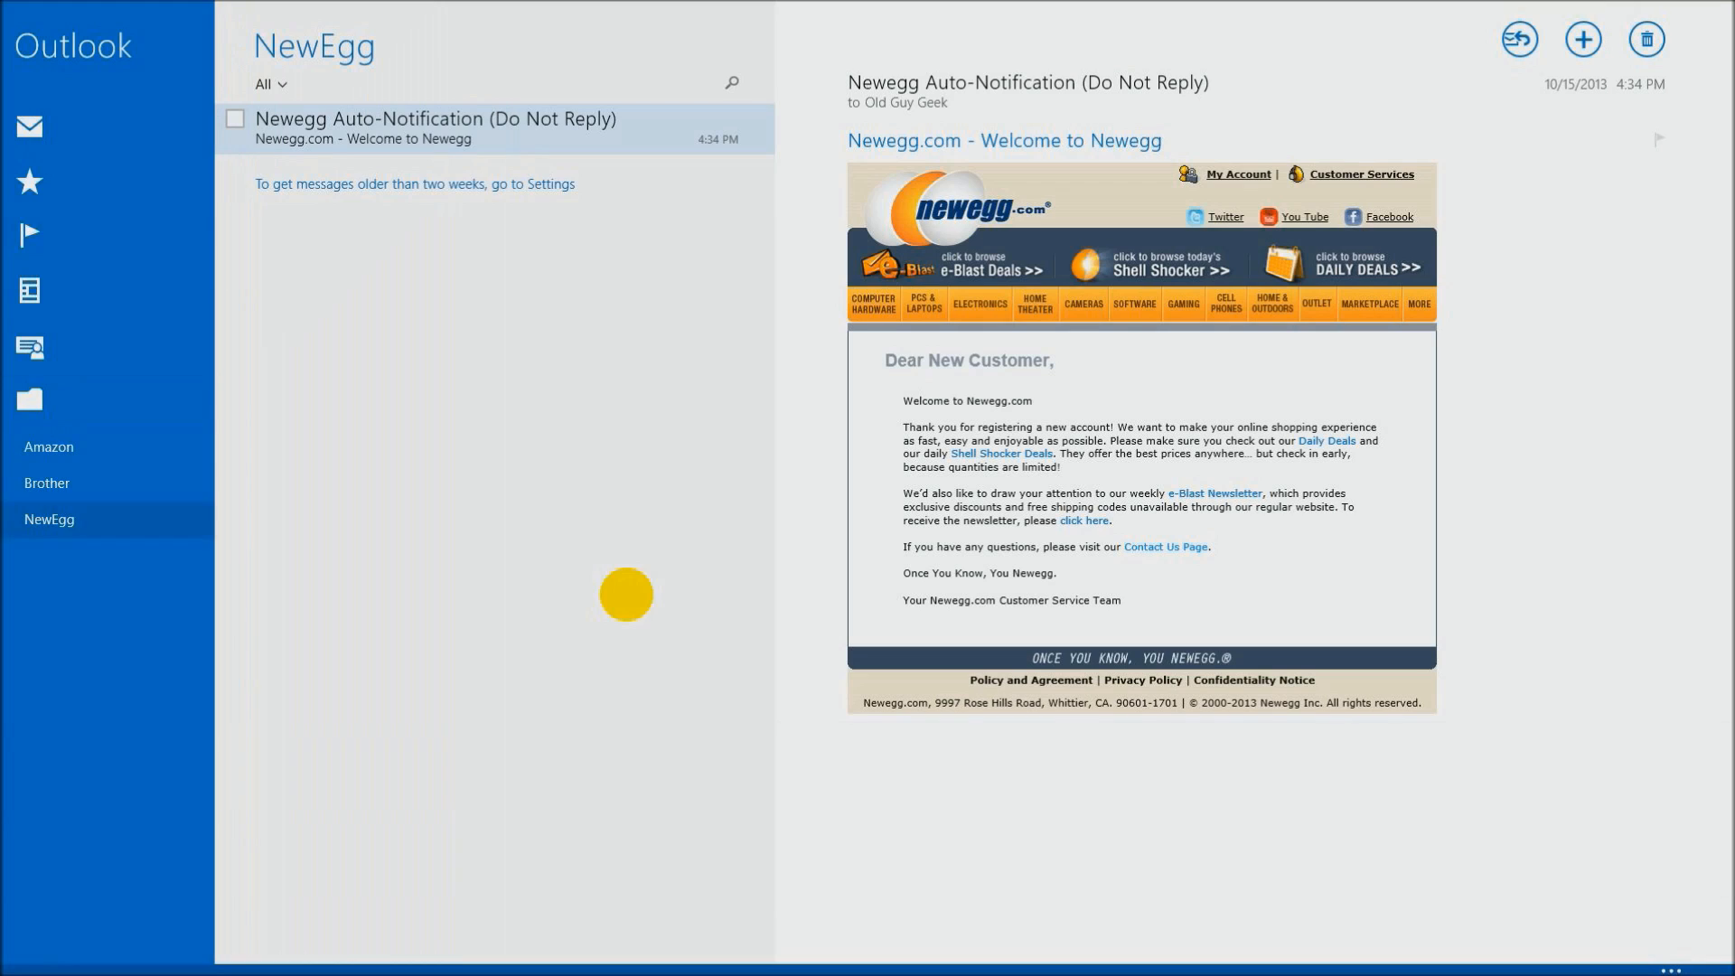
mouse_move(348, 115)
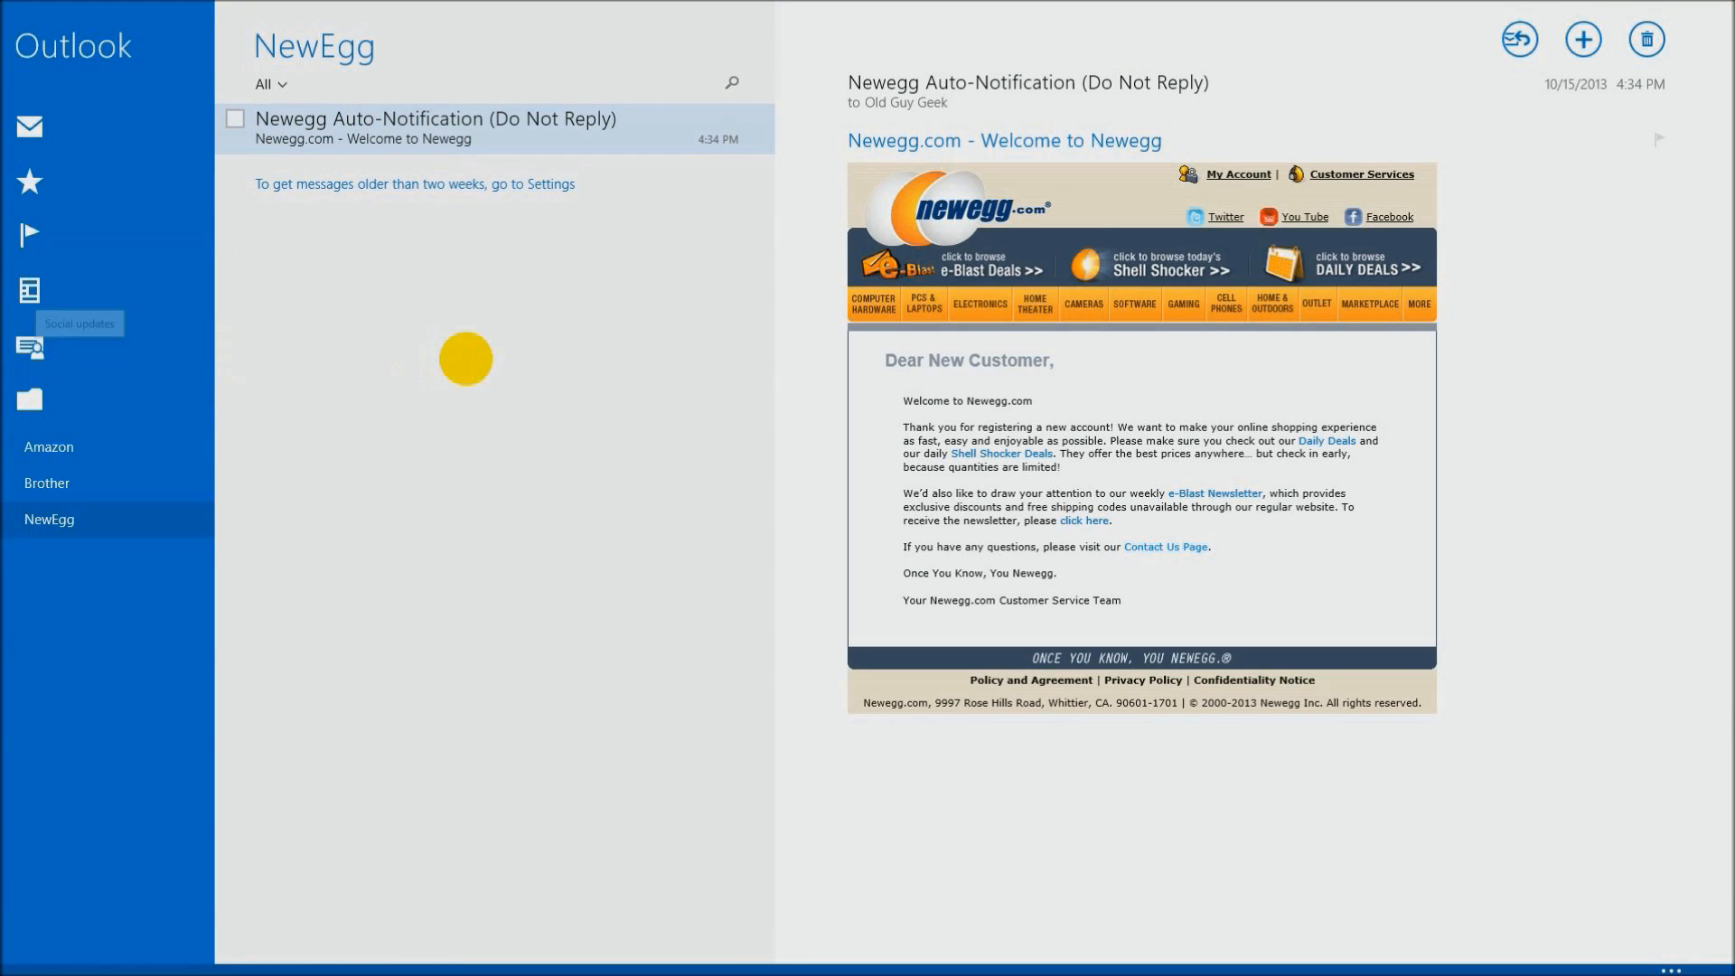
left_click(141, 285)
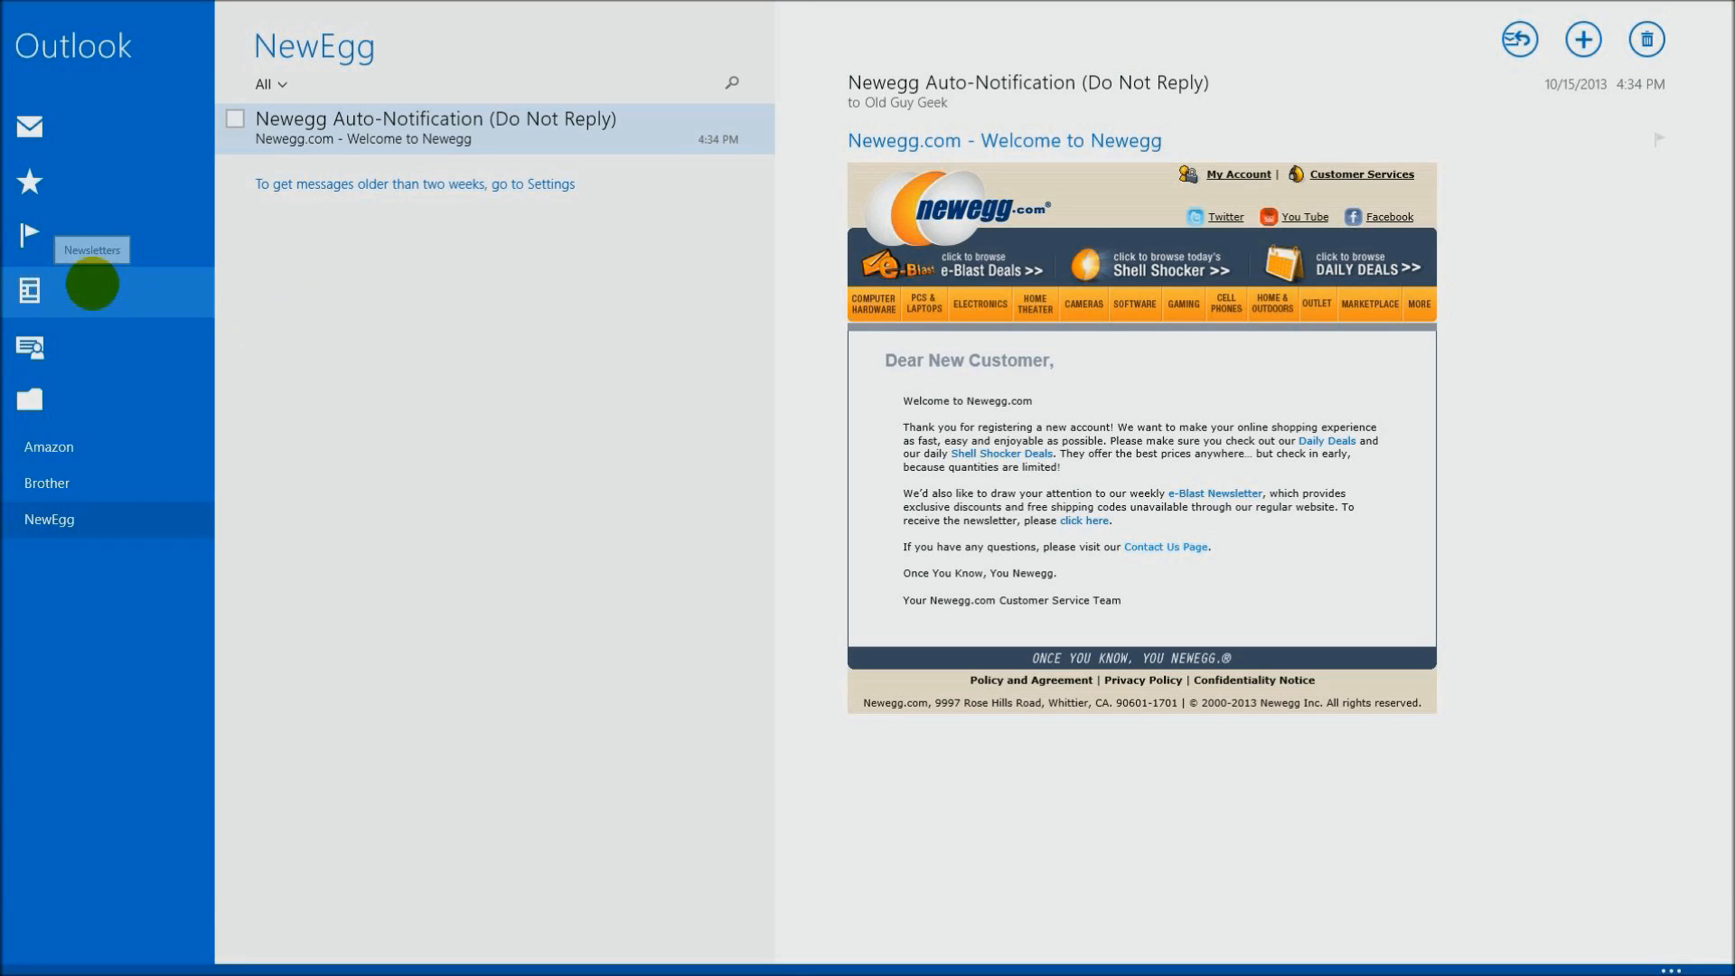
left_click(82, 179)
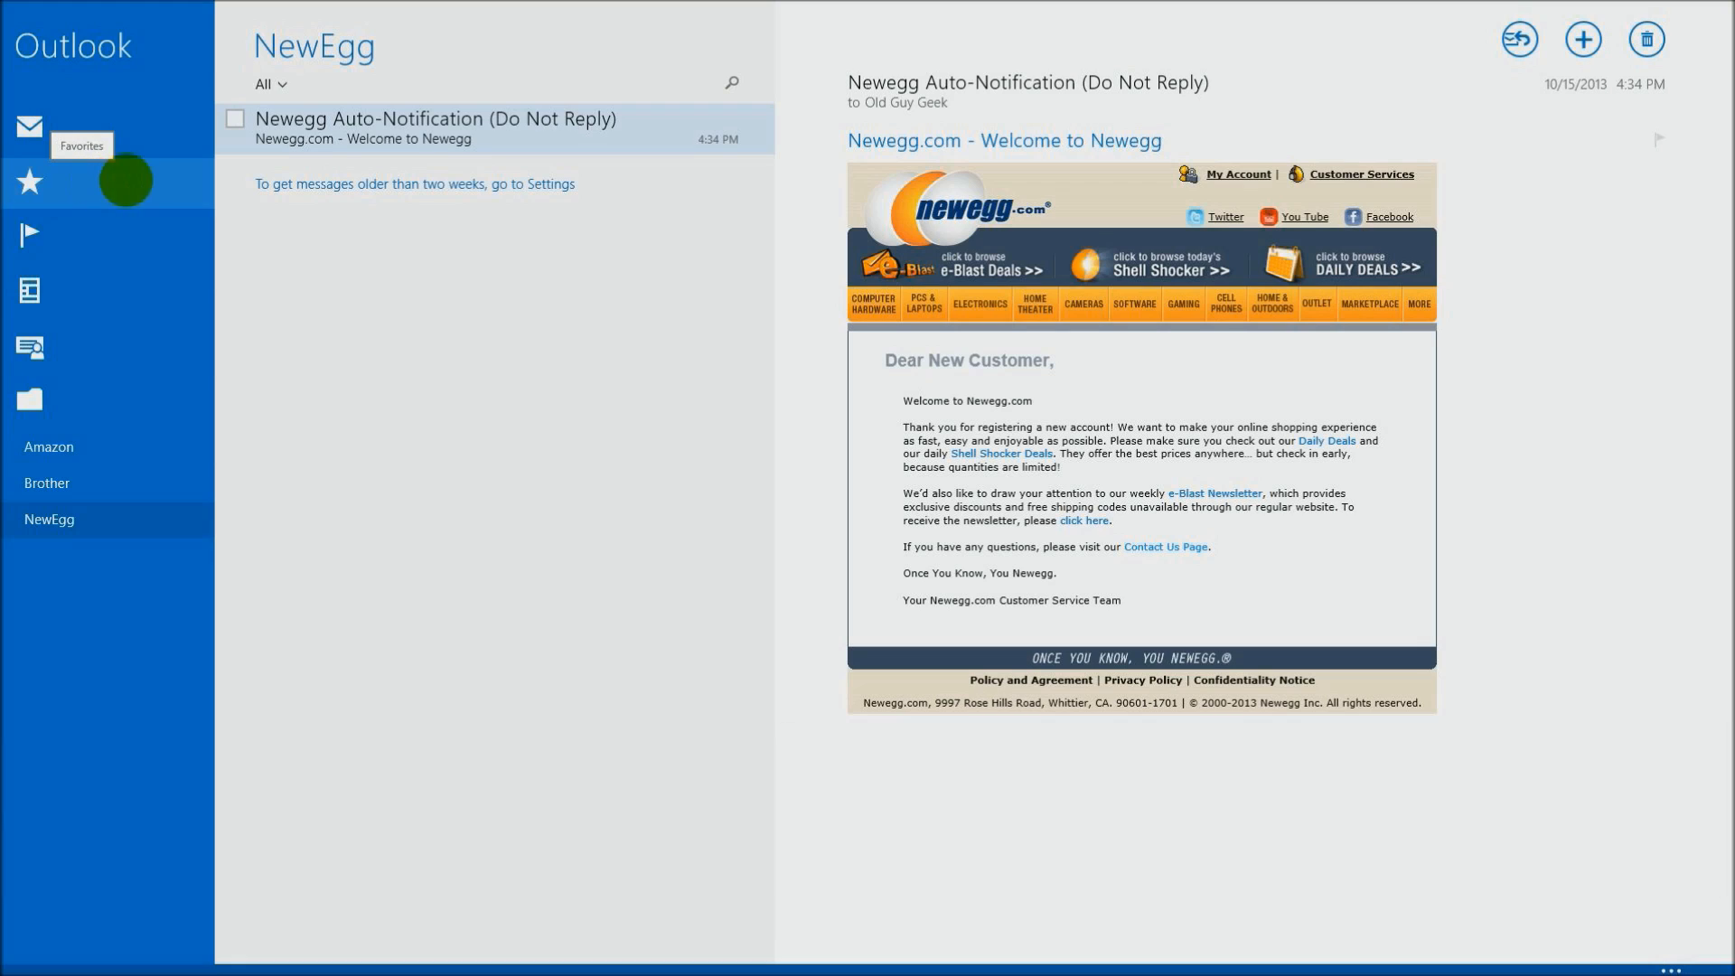
left_click(85, 178)
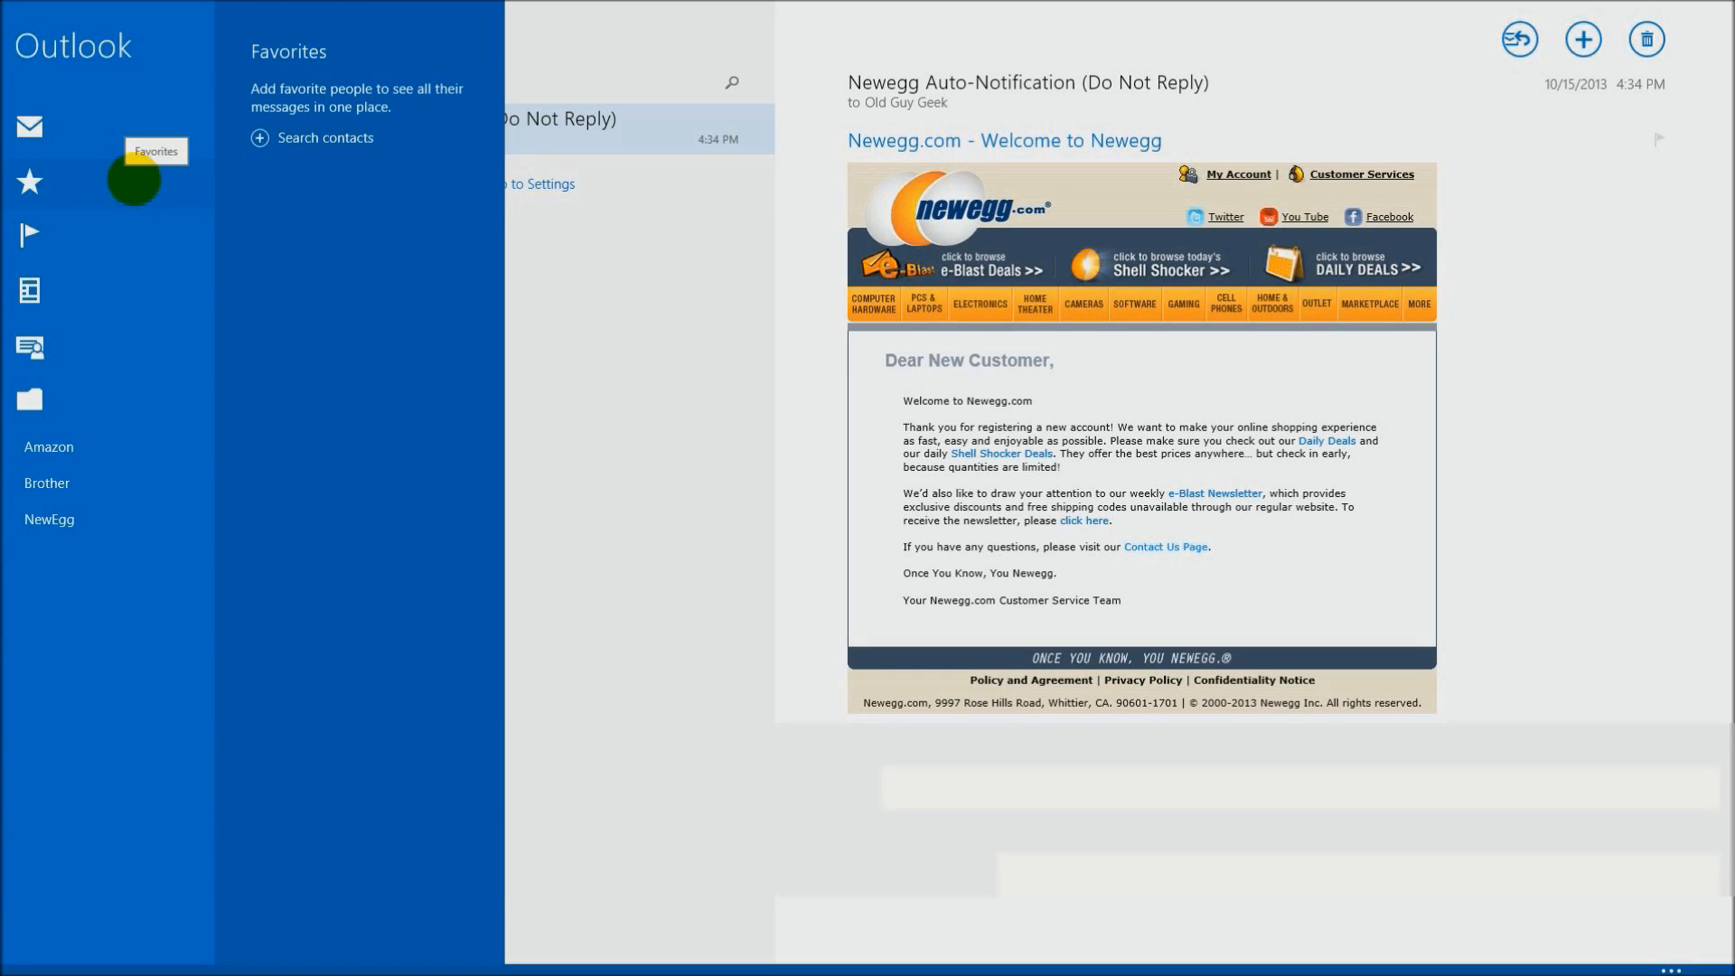
left_click(134, 178)
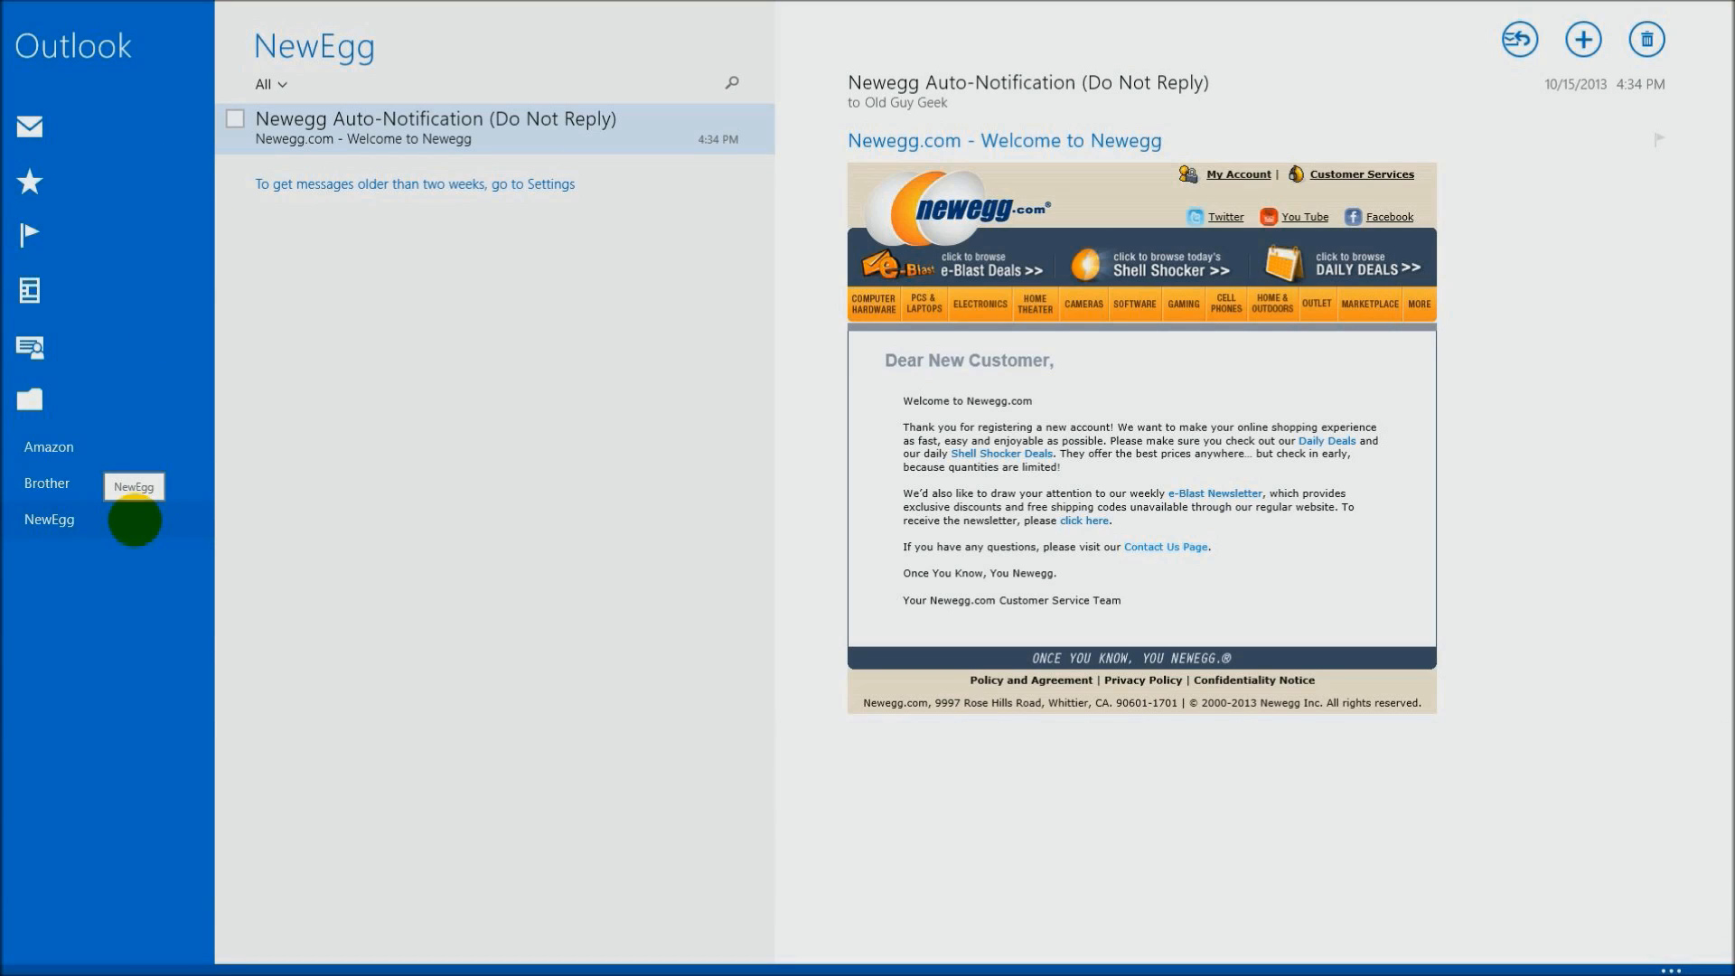
Flag the Newegg welcome message in the NewEgg folder and open the Flagged view.
mouse_move(747, 131)
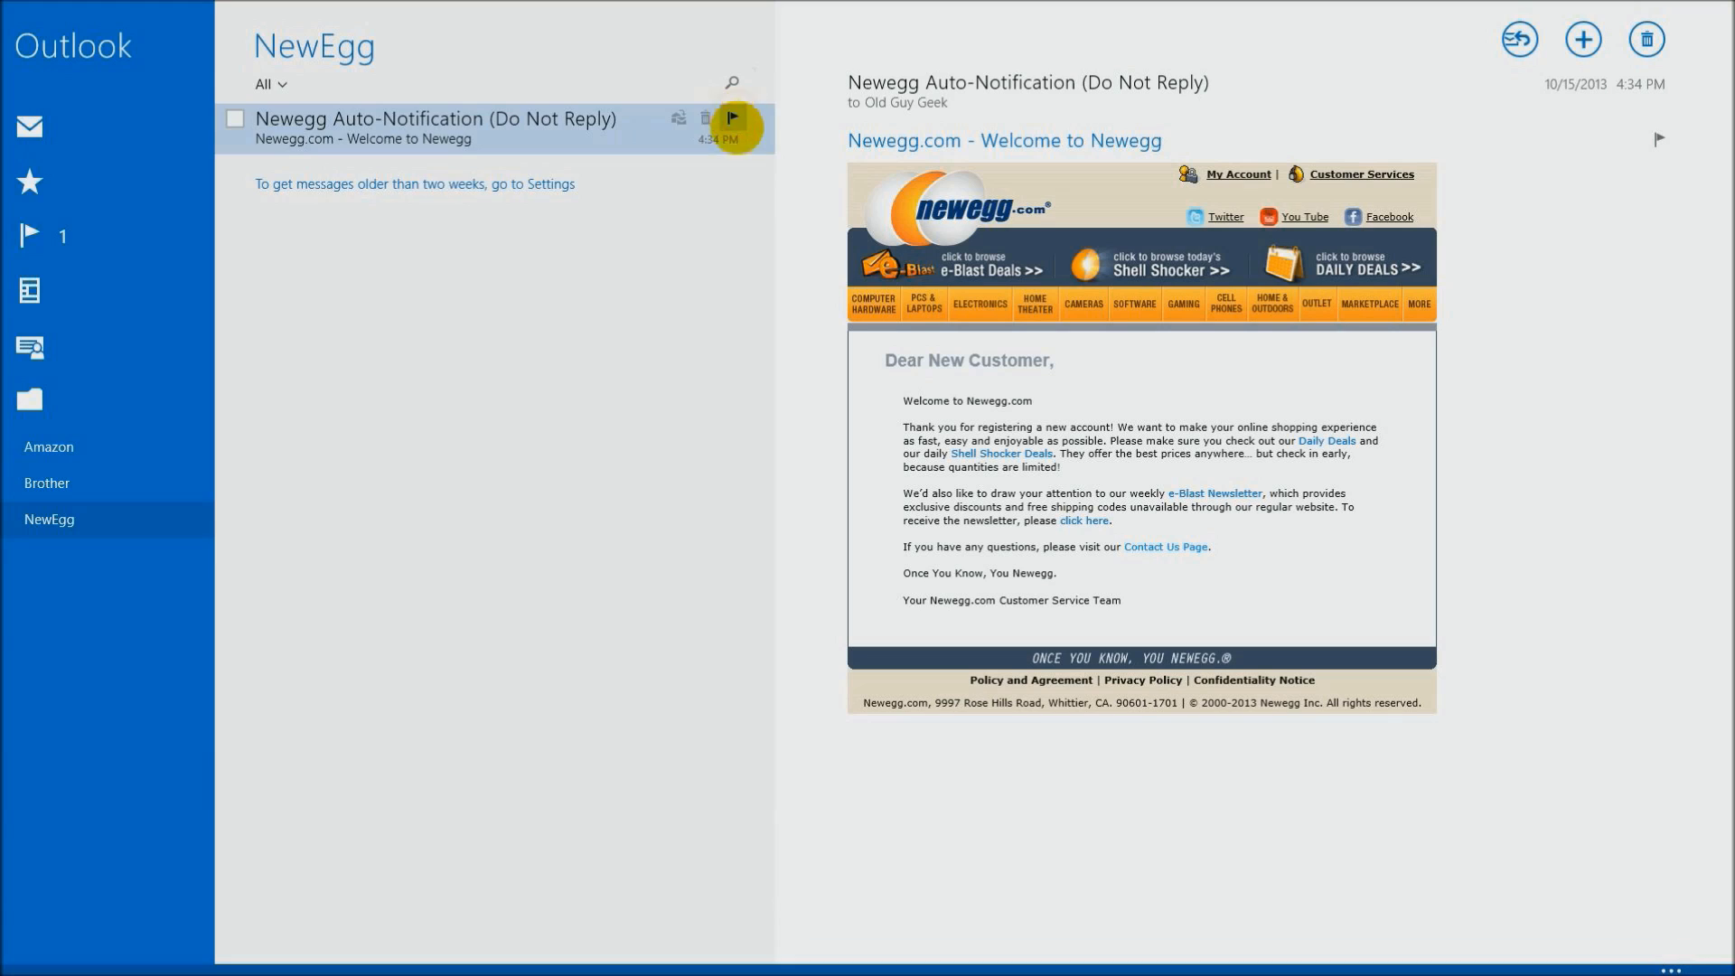
left_click(43, 235)
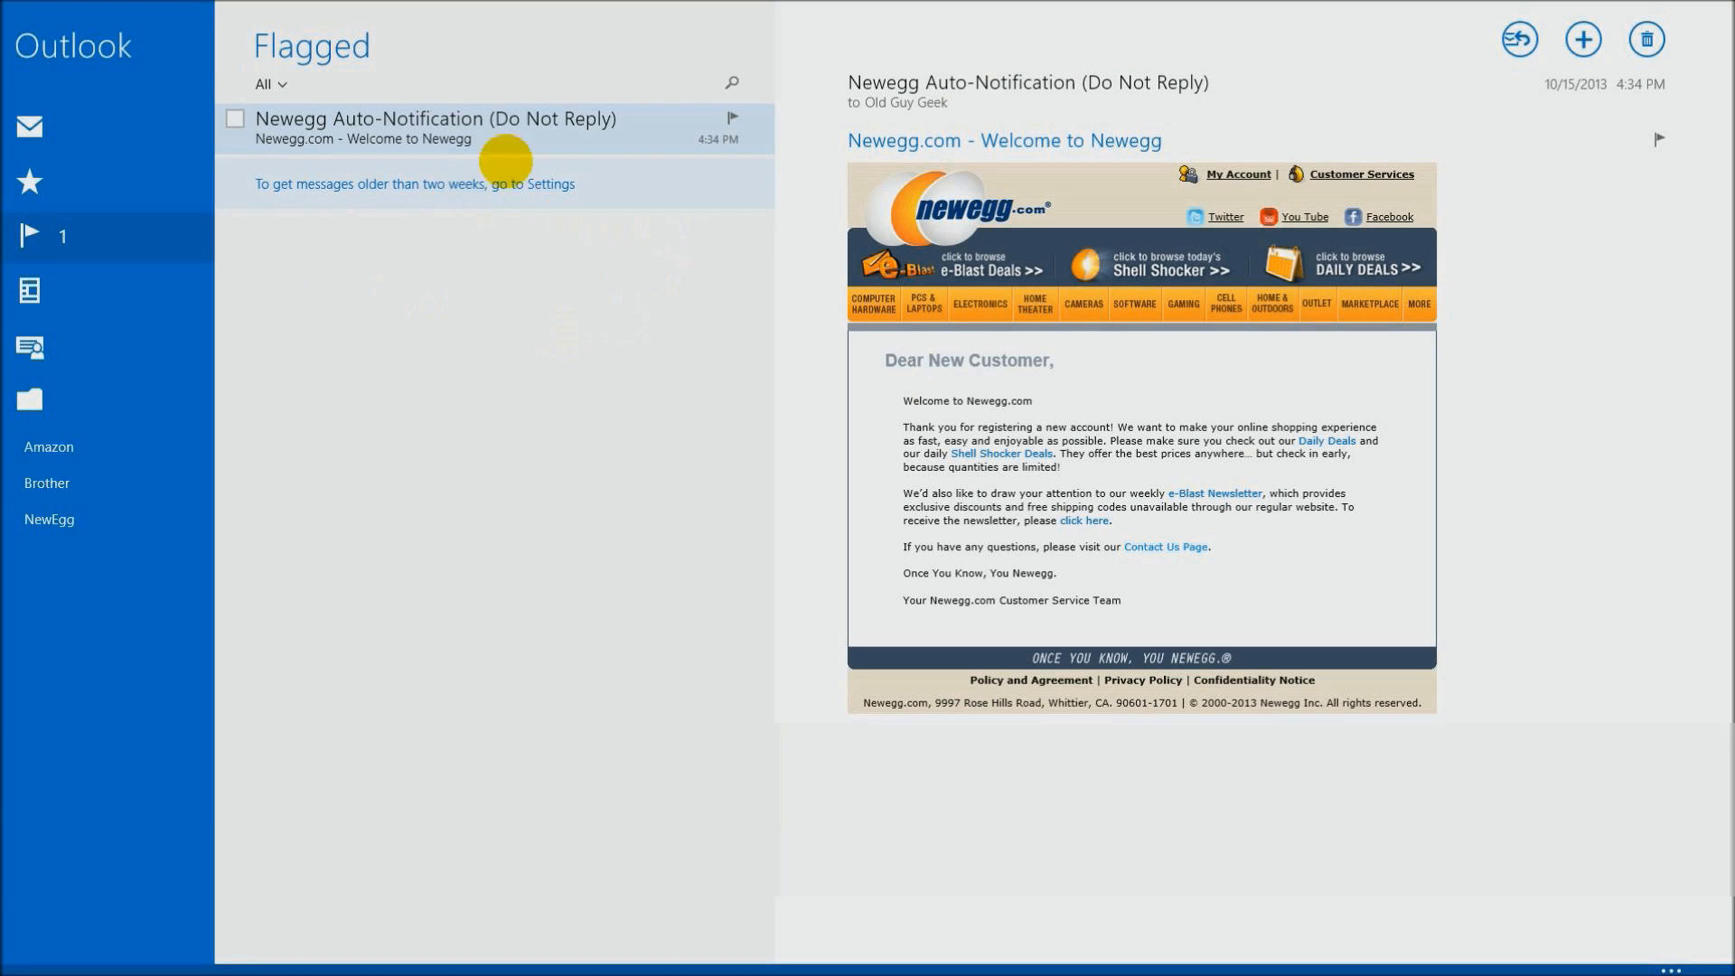
Remove the flag from the Newegg welcome message and reopen the Flagged view.
left_click(732, 117)
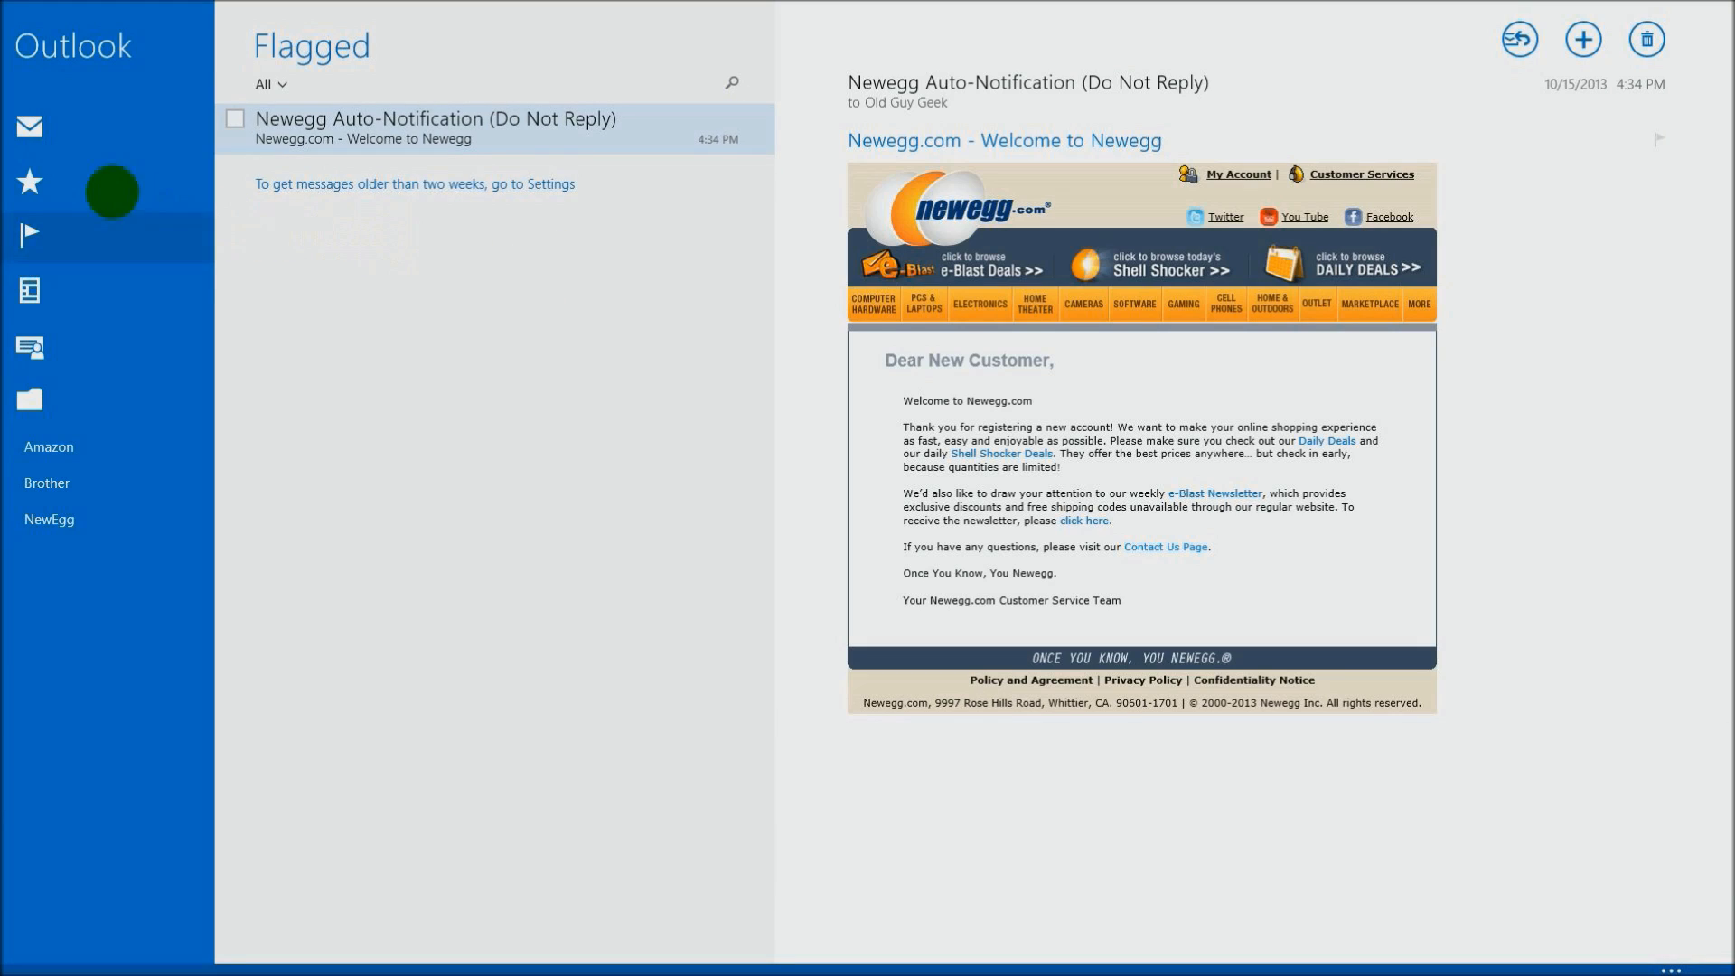
left_click(45, 126)
left_click(58, 233)
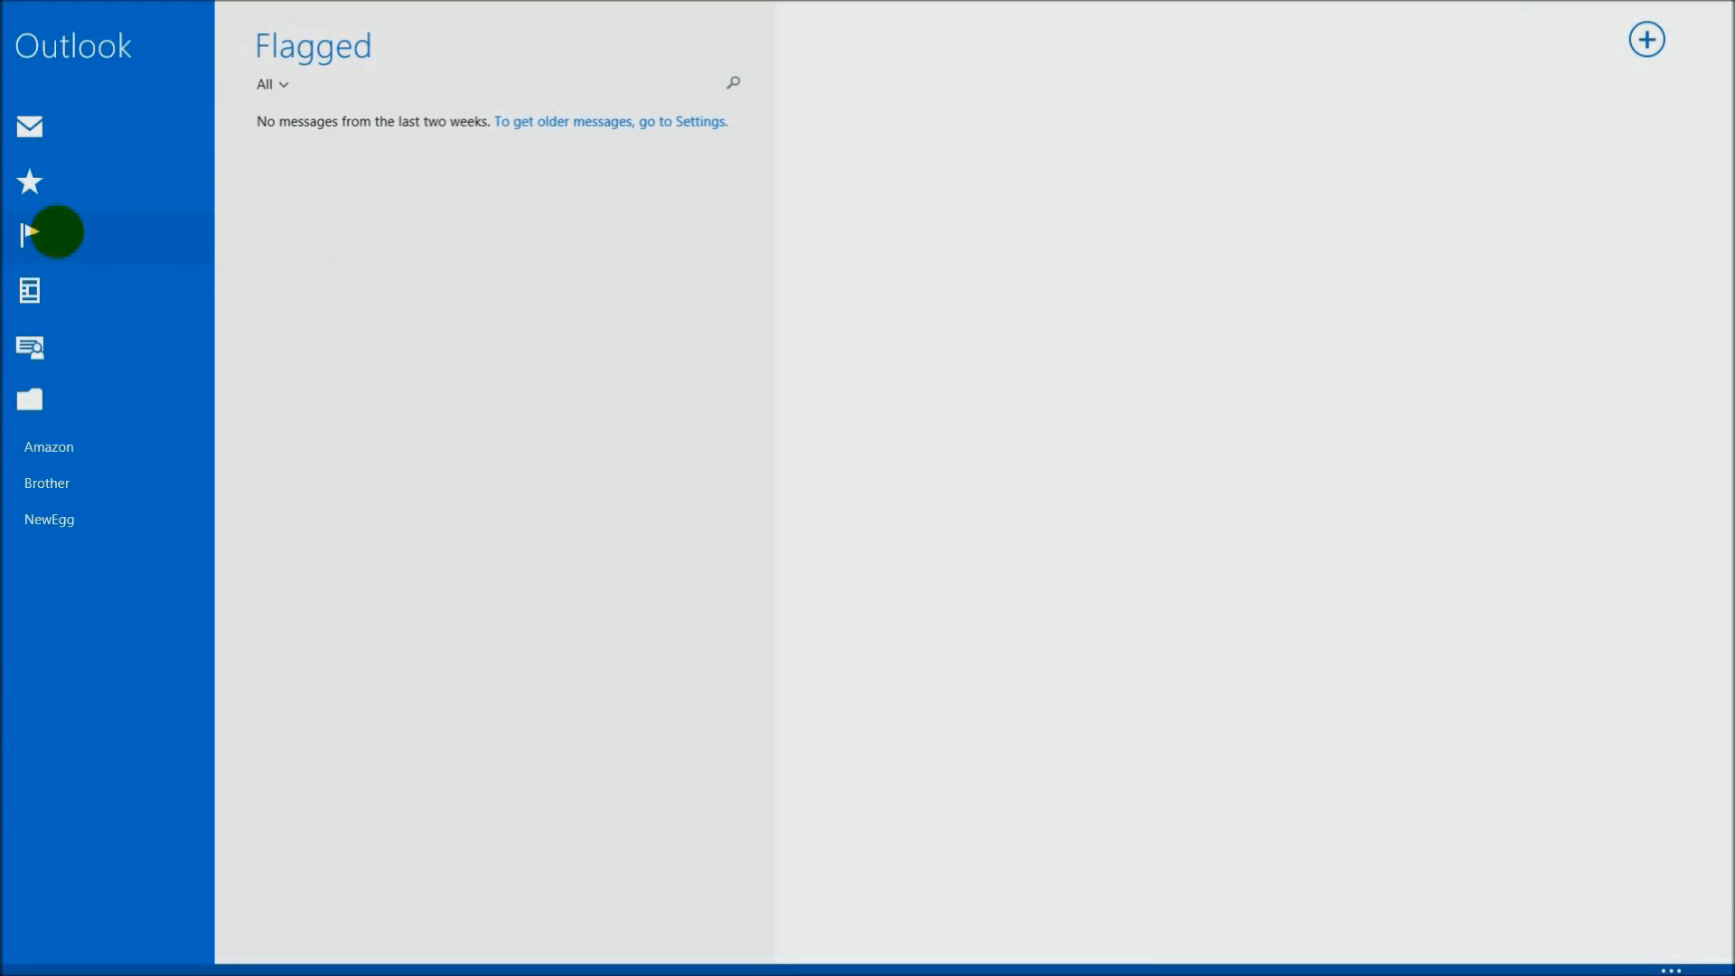
Check the NewEgg folder for the unflagged welcome message and view the Newsletters and Social updates categories.
left_click(93, 519)
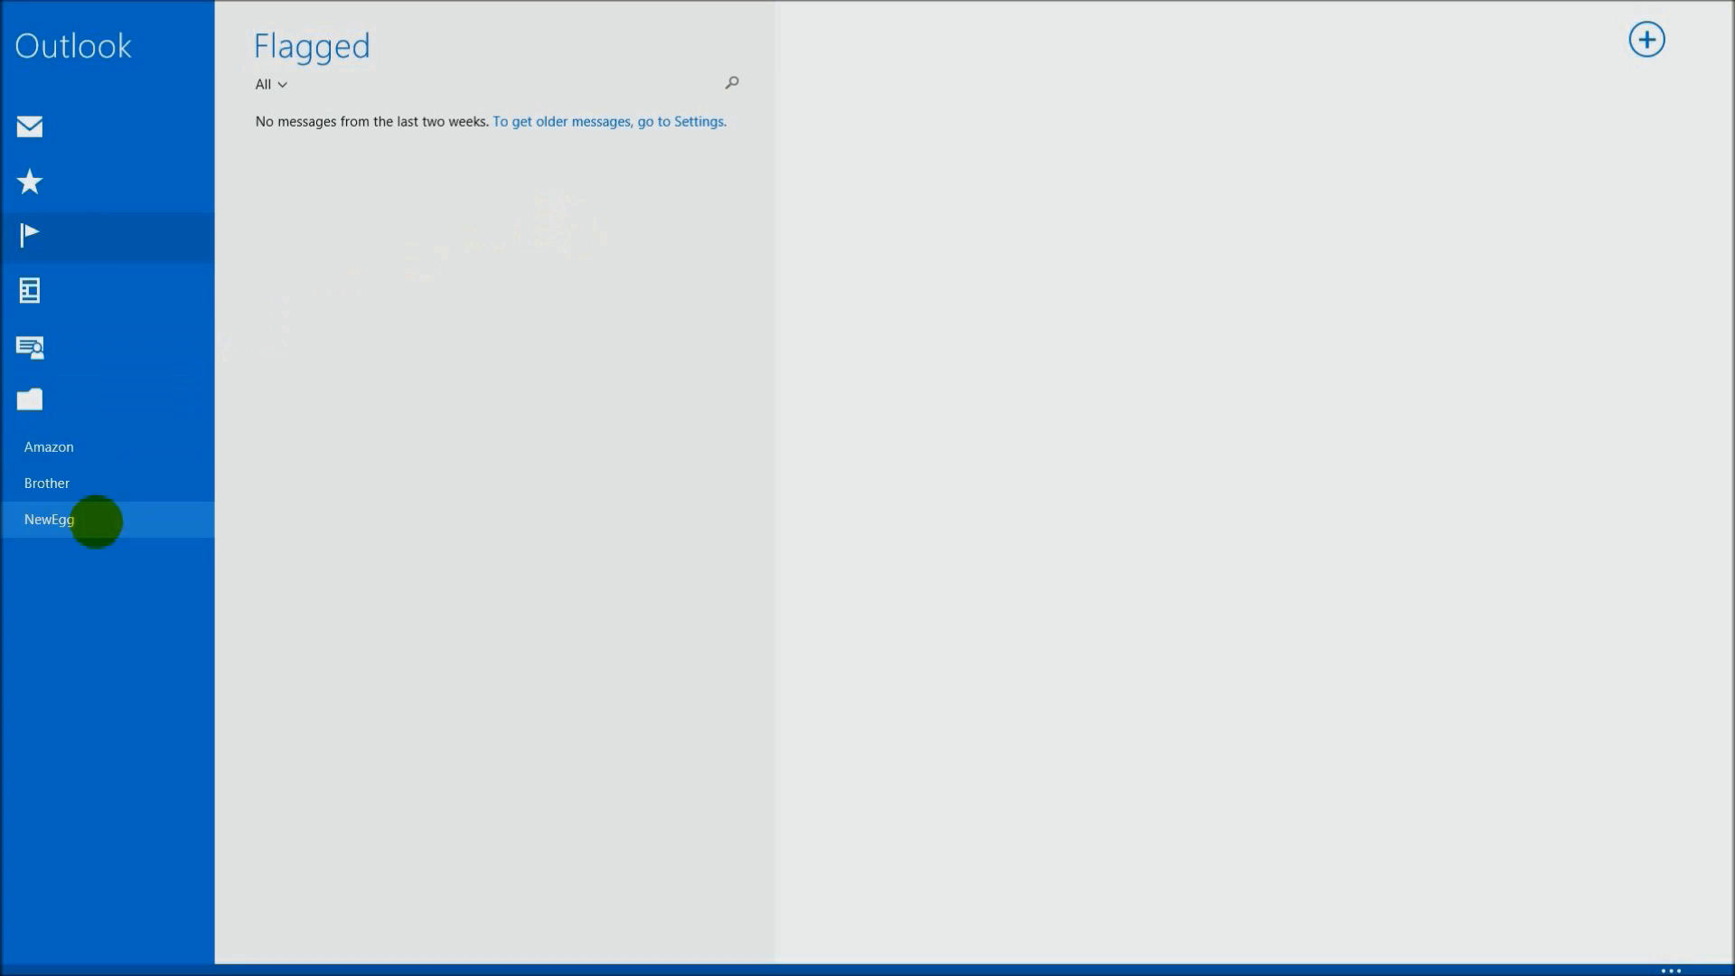
mouse_move(614, 119)
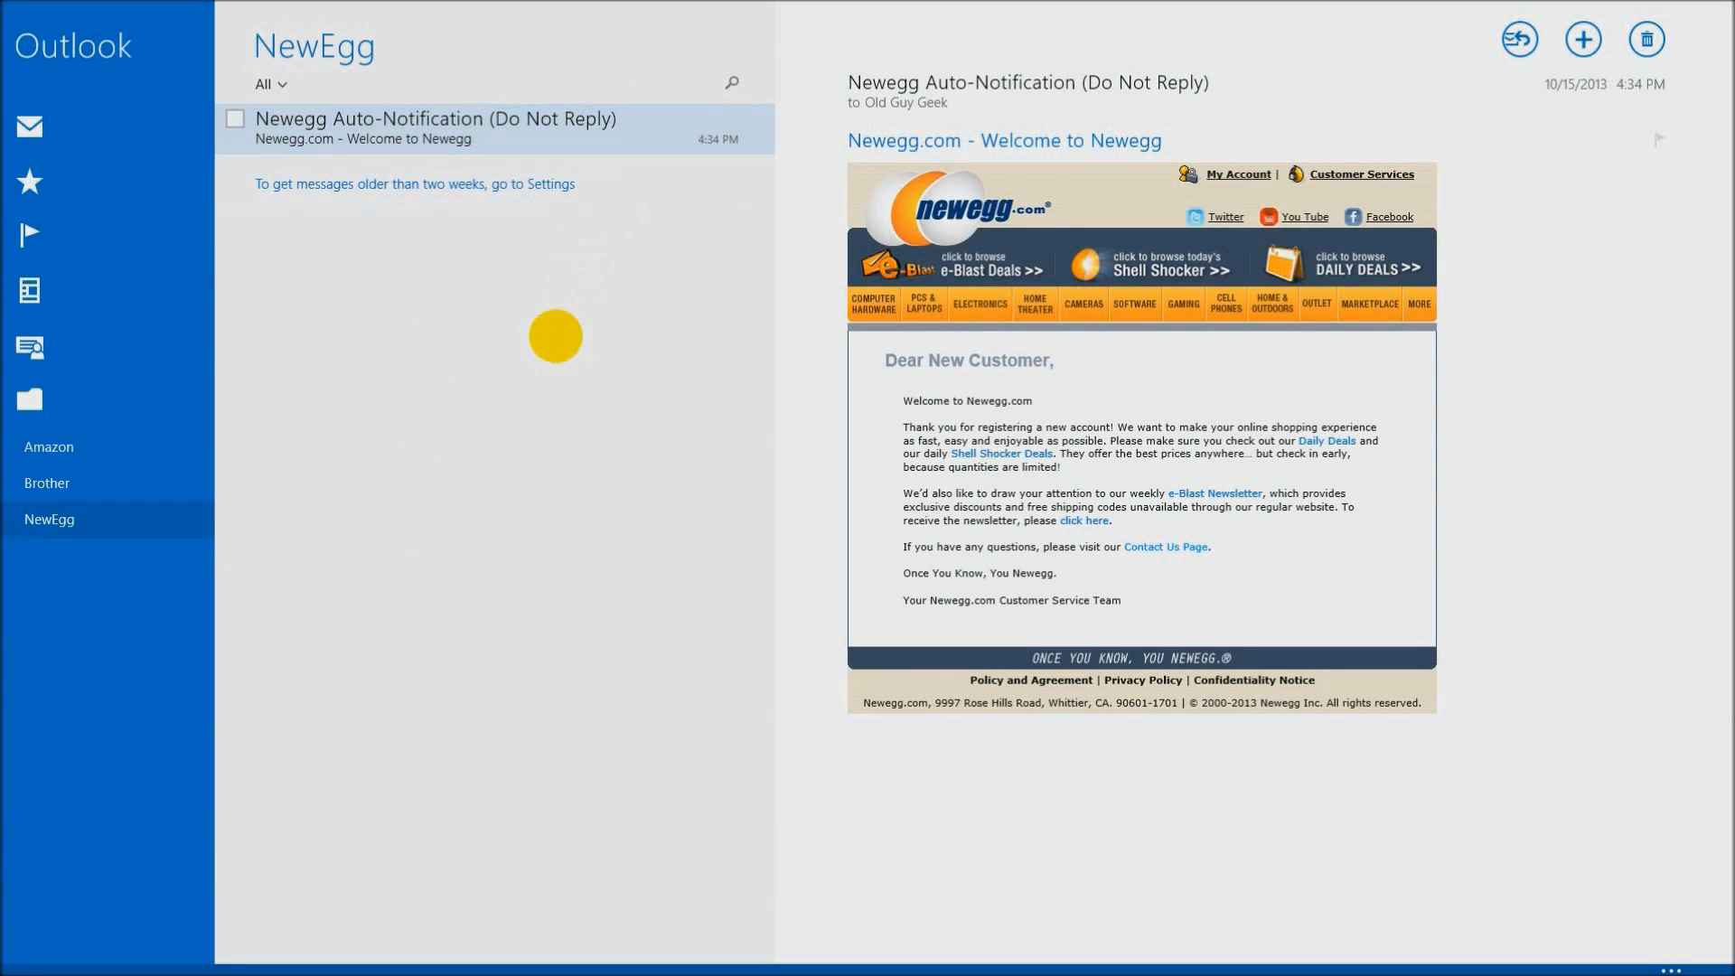
left_click(121, 270)
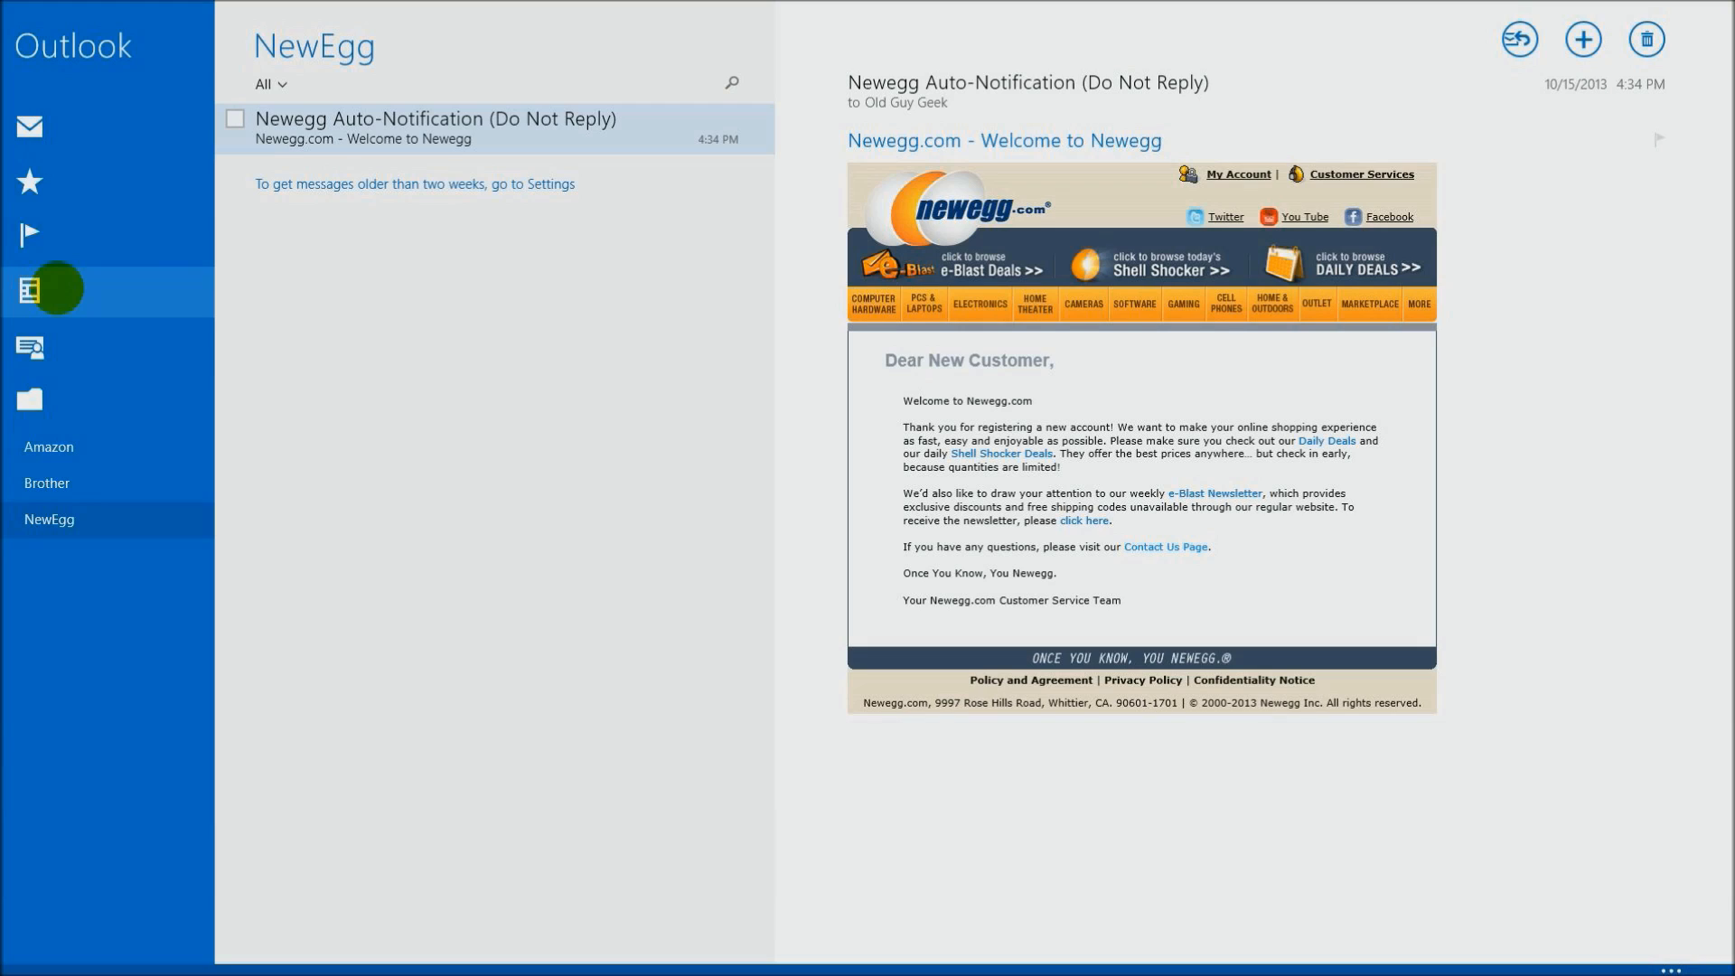
left_click(56, 288)
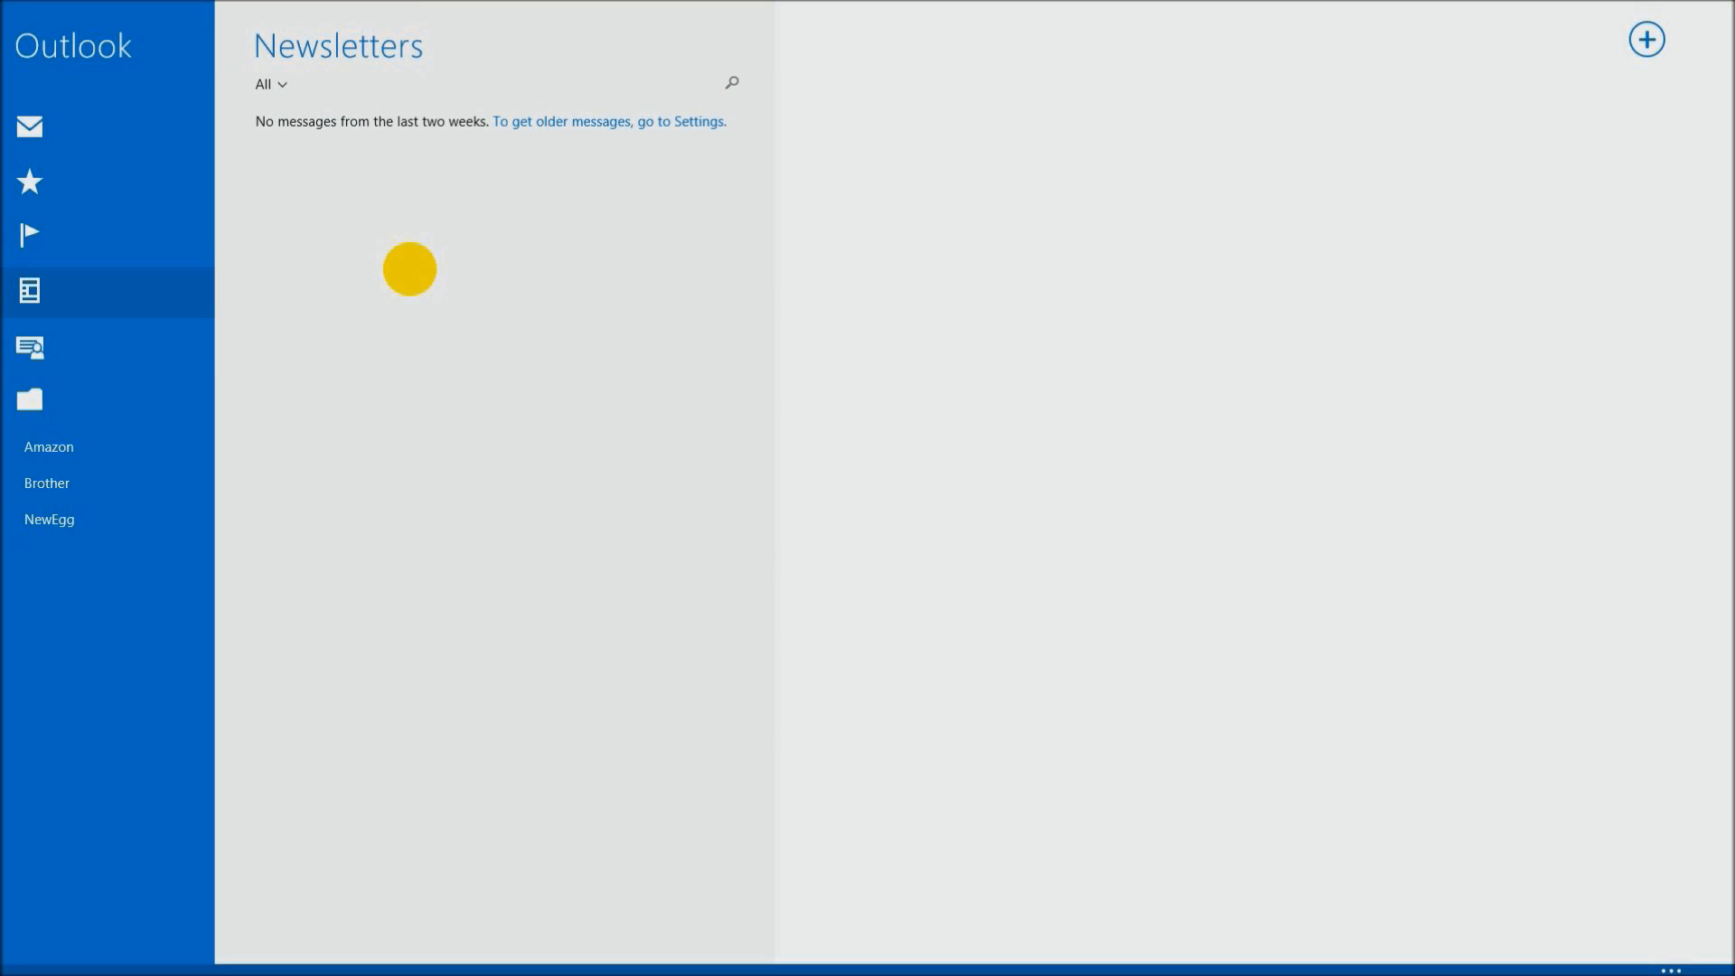
left_click(65, 336)
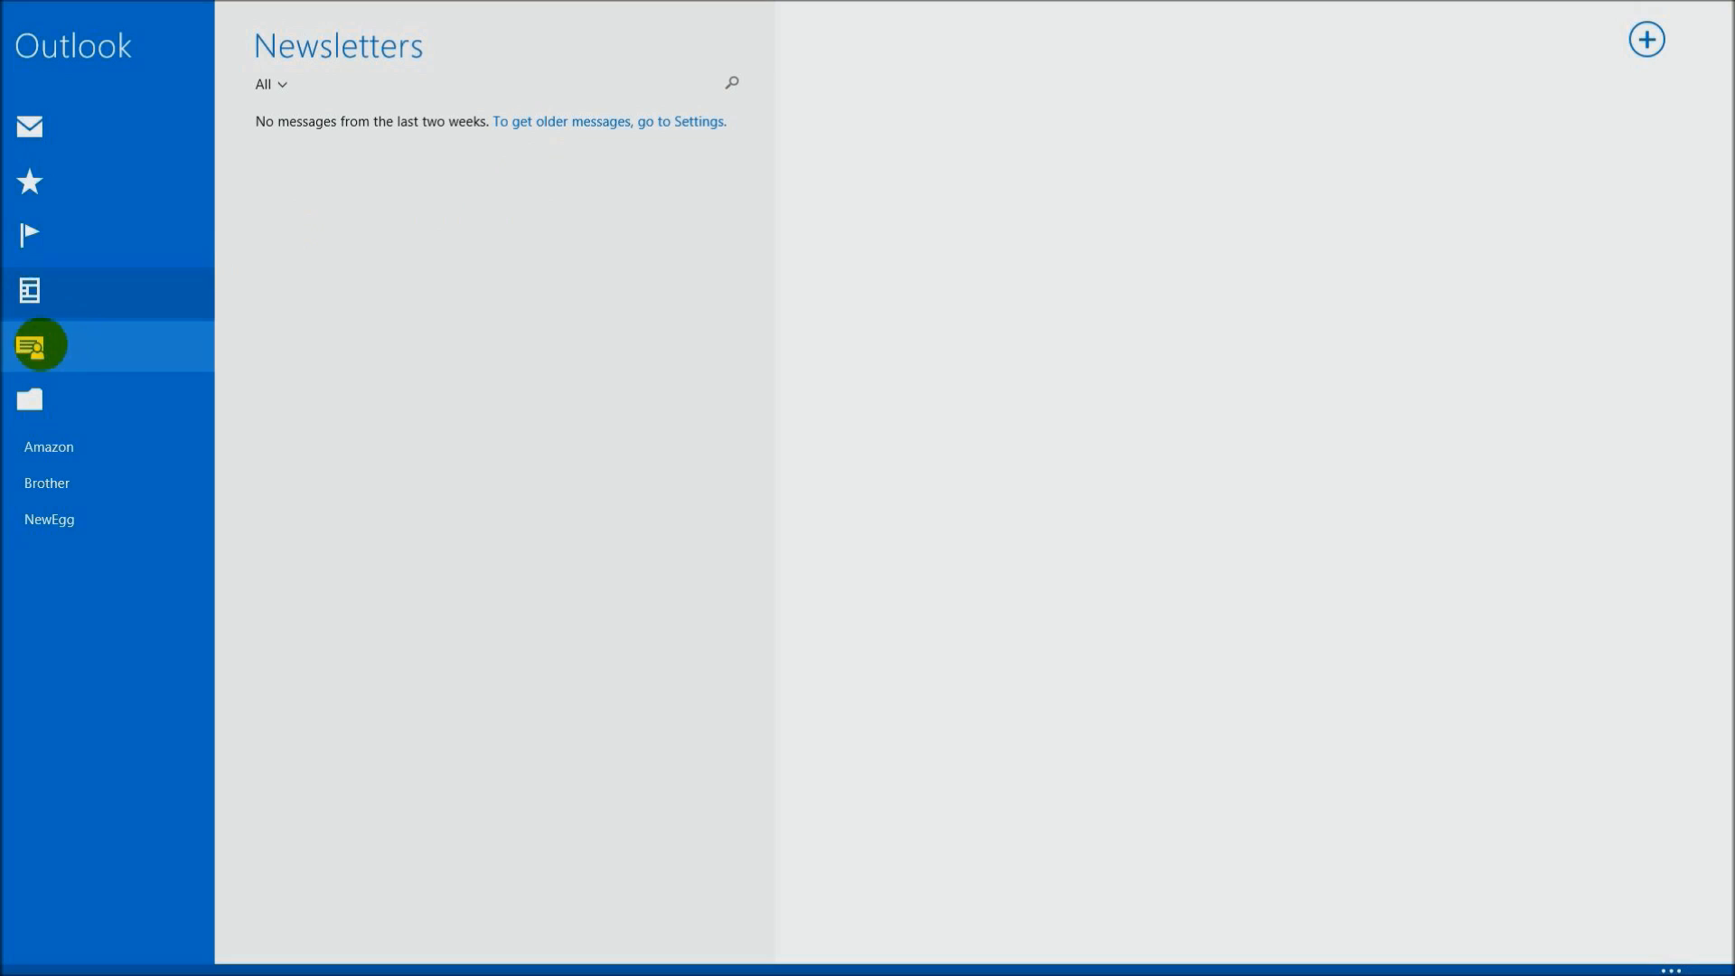
left_click(27, 347)
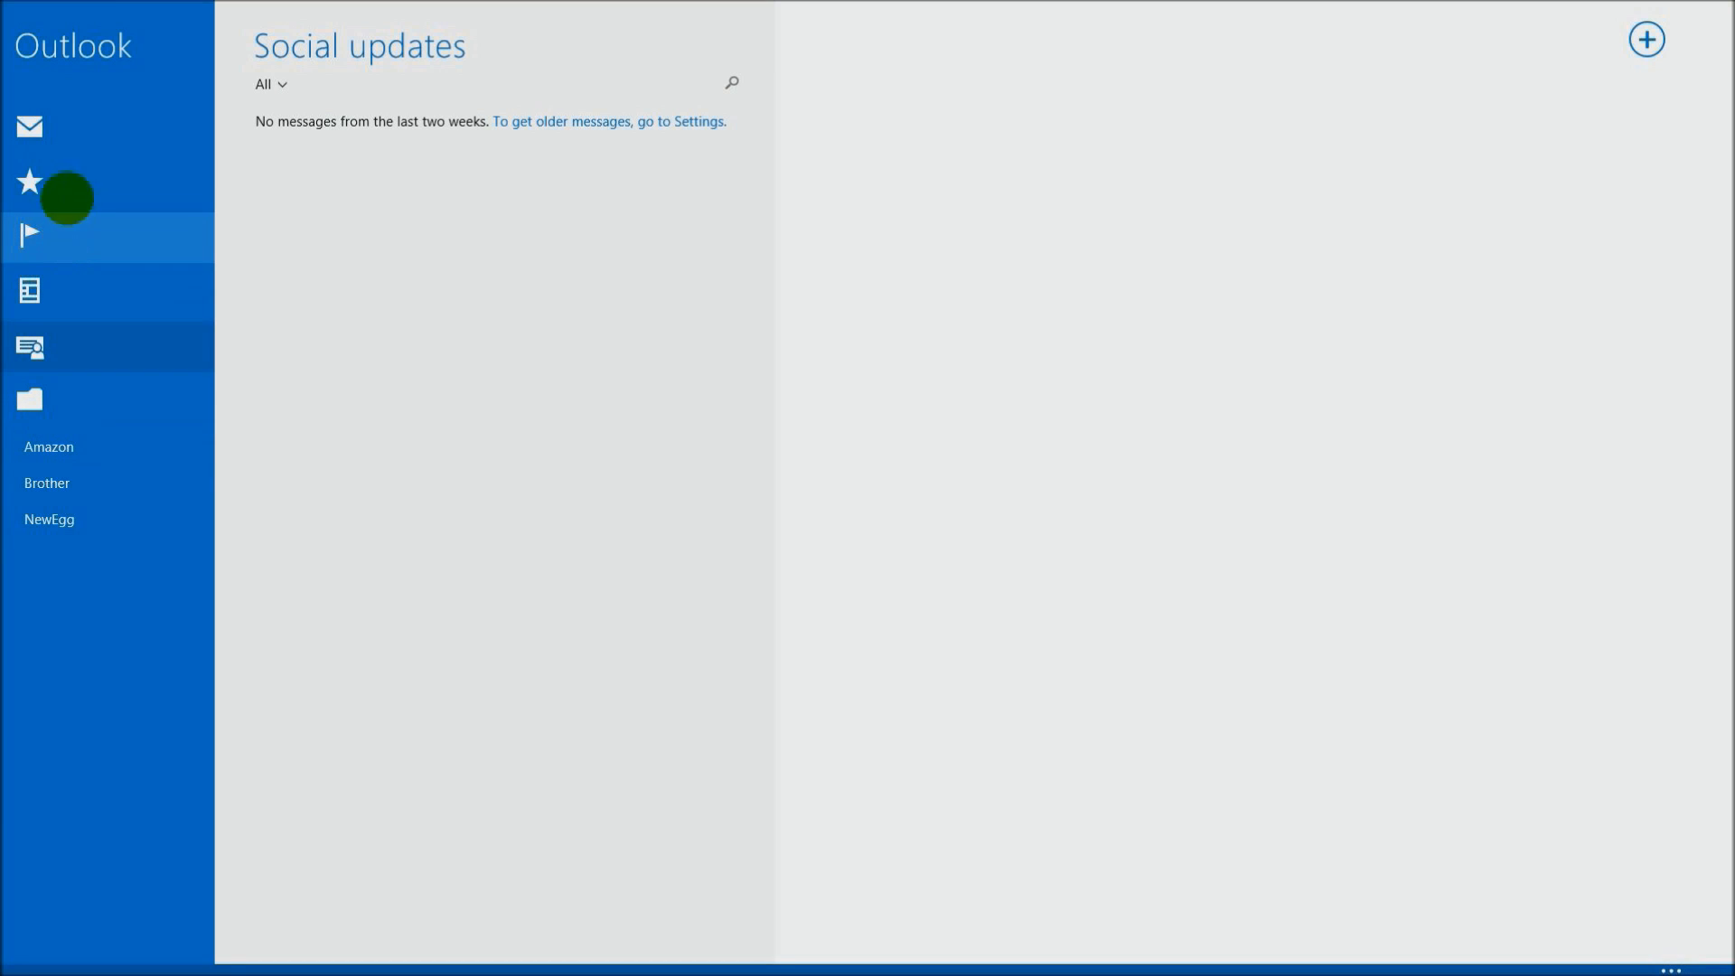
Move the Newegg welcome message from the NewEgg folder to Newsletters, apply this to all messages from that sender, and open Newsletters.
left_click(54, 518)
left_click_drag(386, 132, 113, 292)
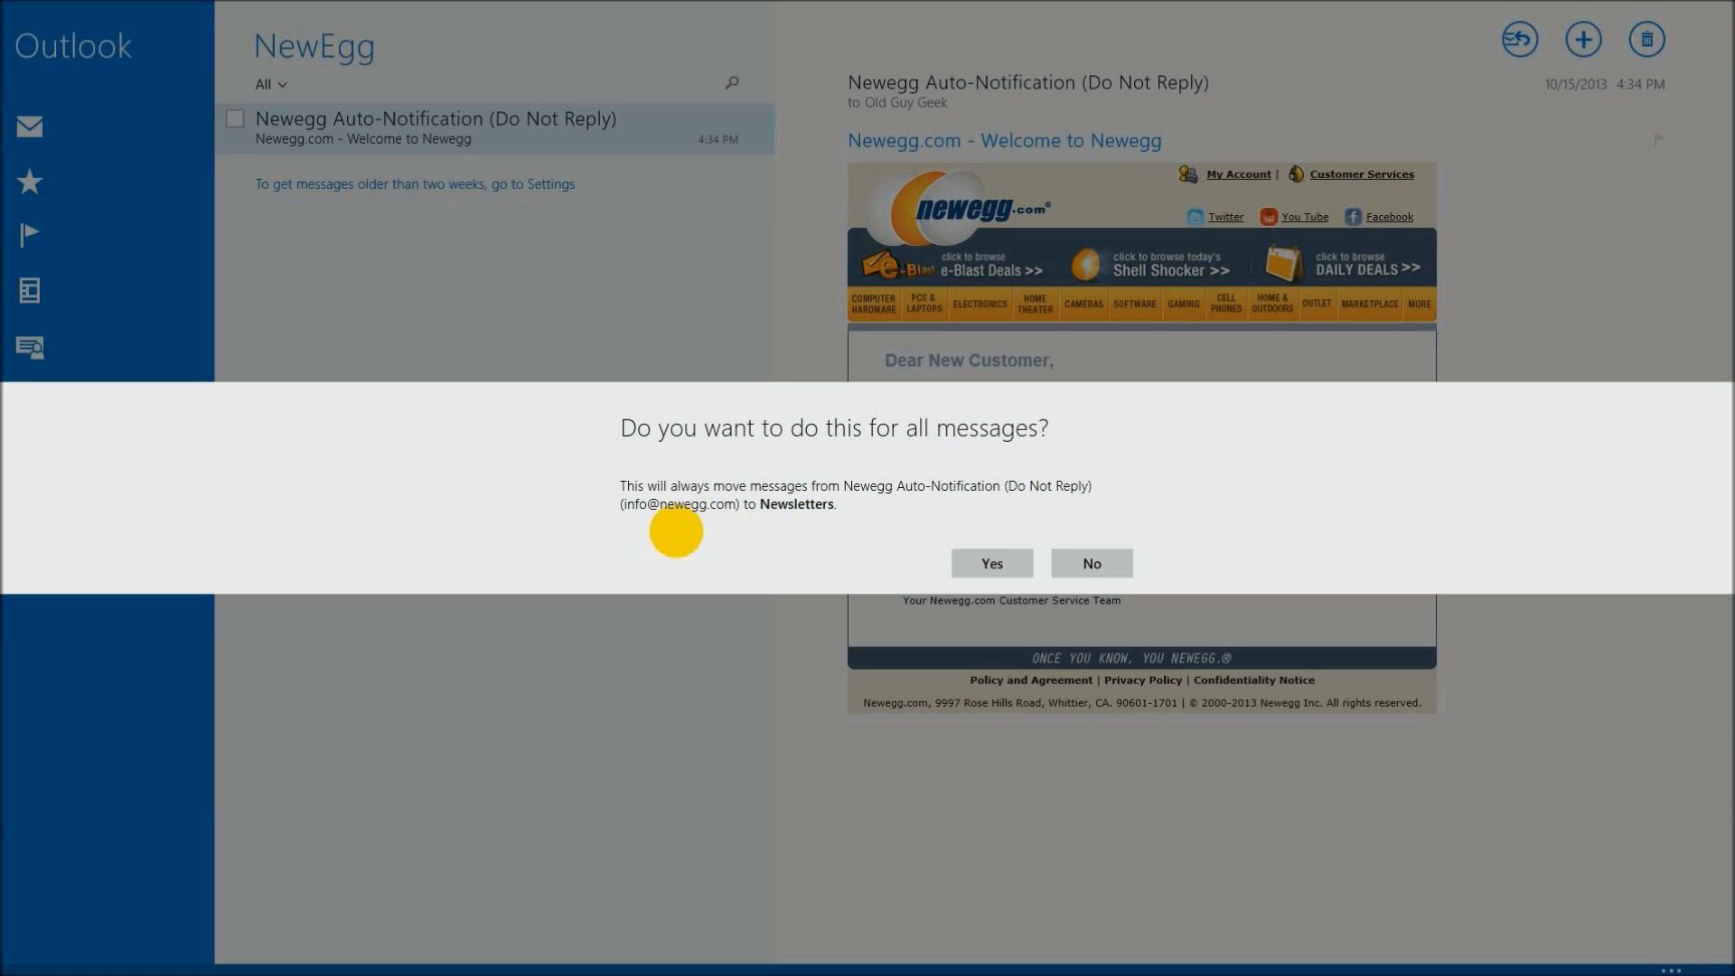
left_click(993, 565)
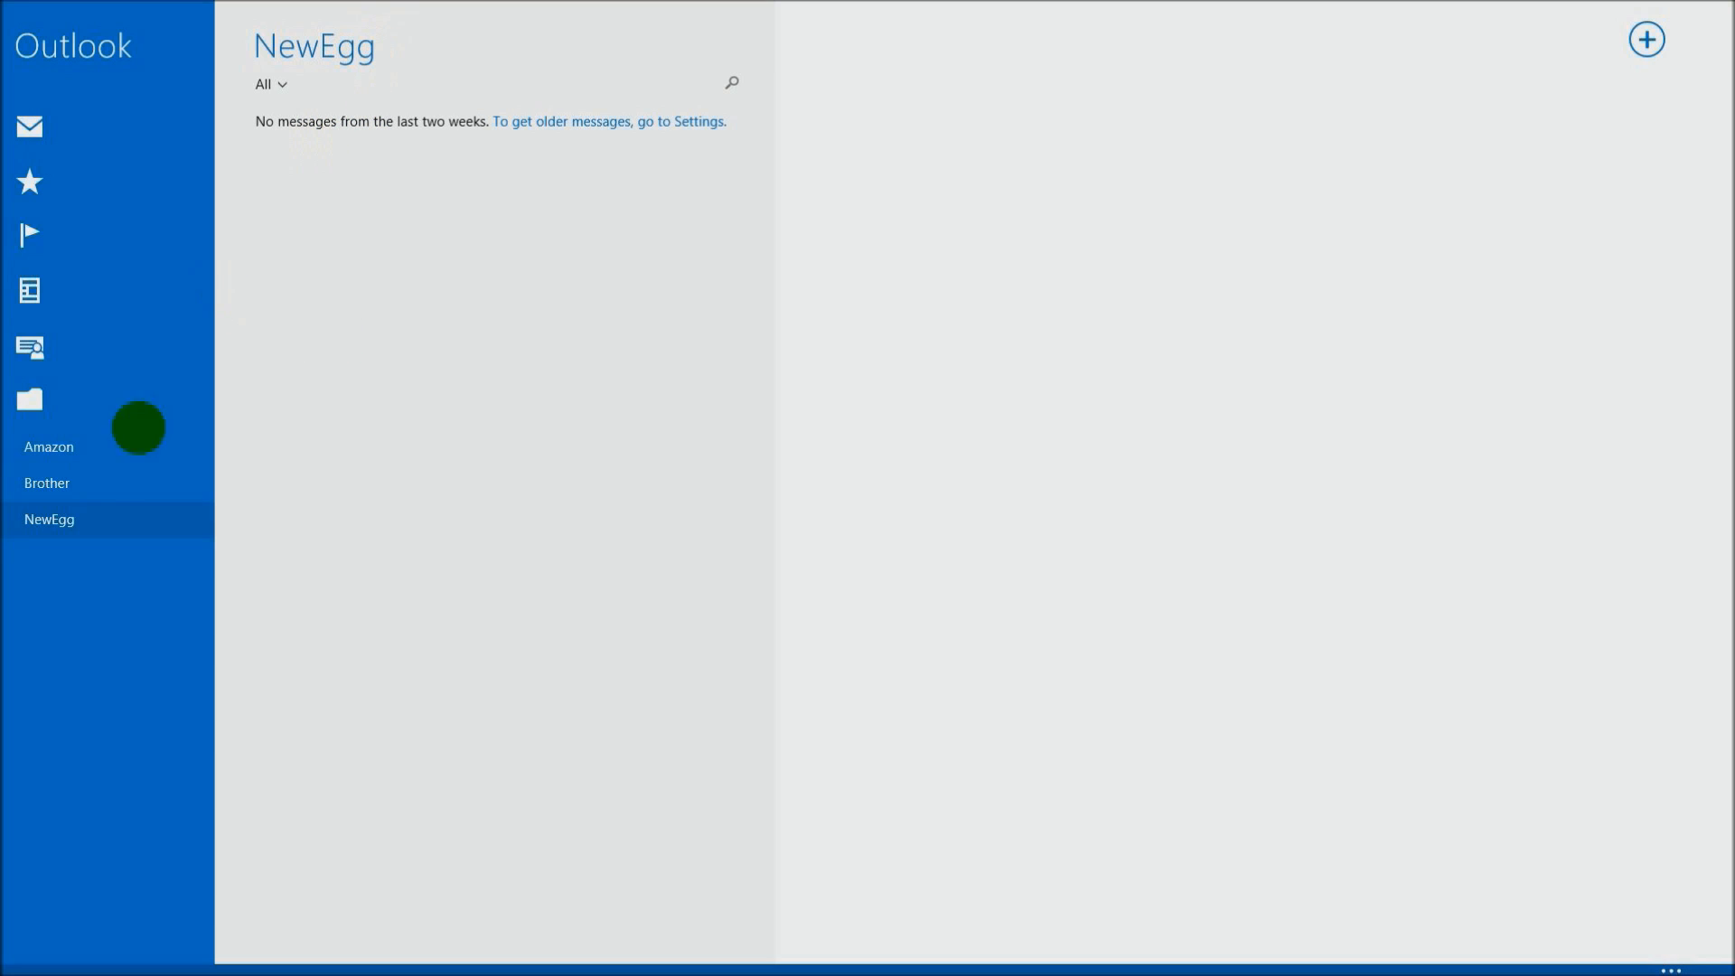
left_click(63, 517)
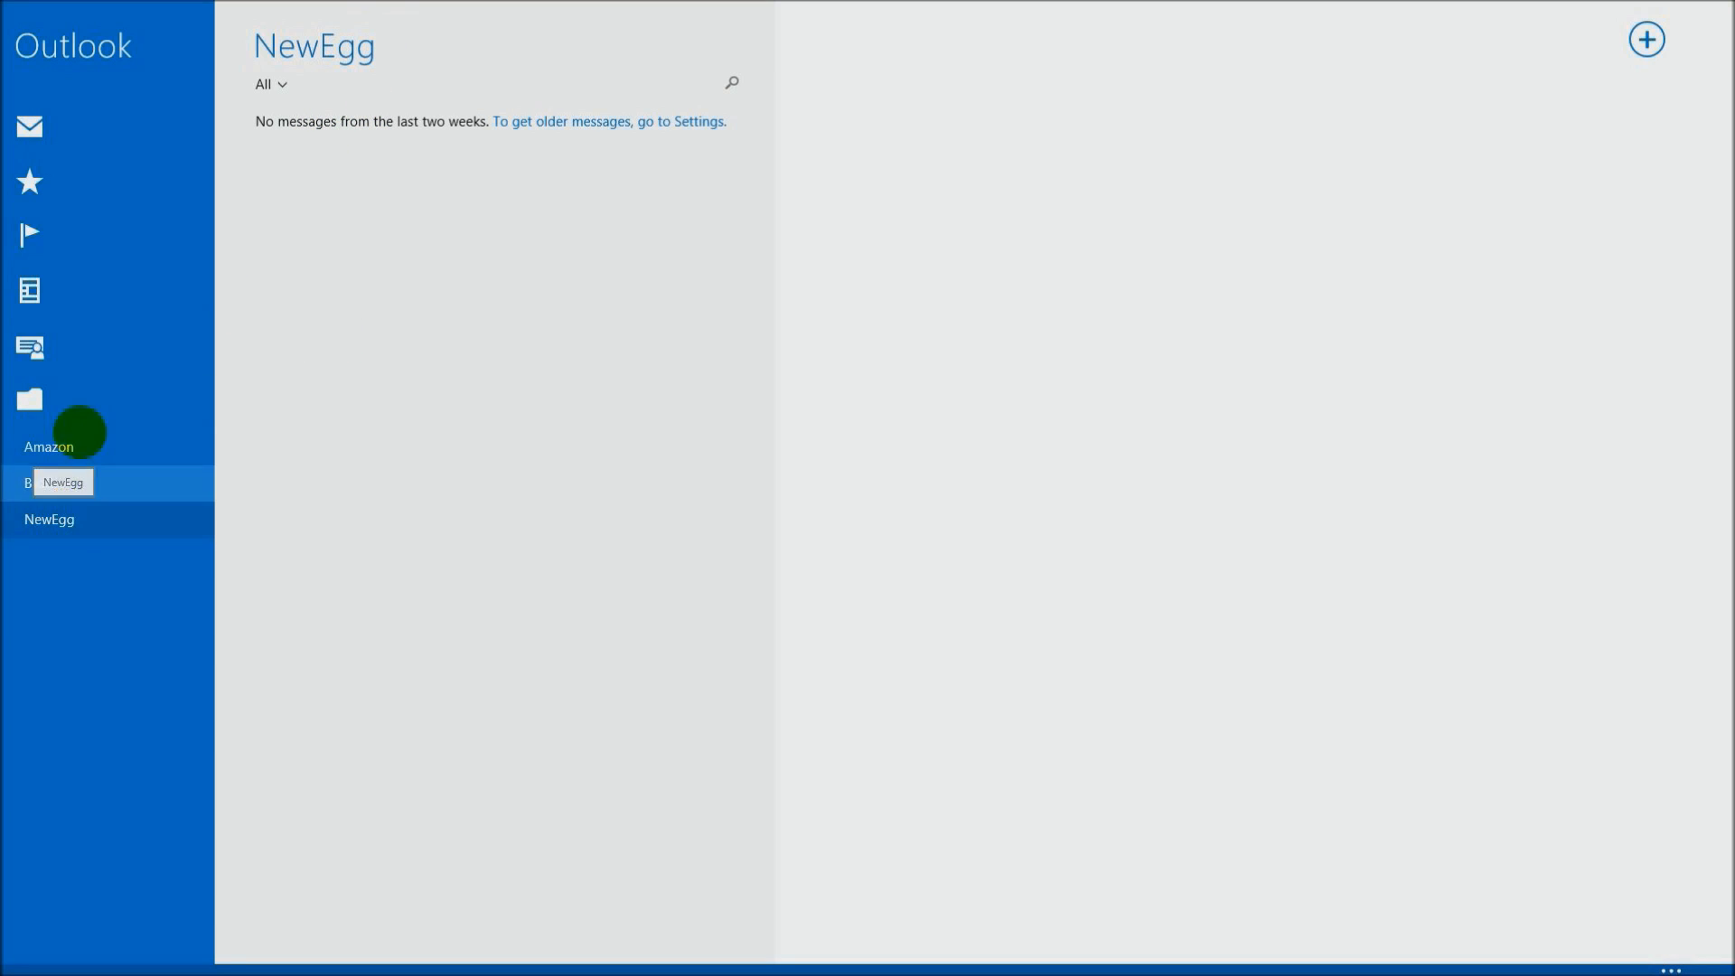
left_click(91, 354)
left_click(92, 290)
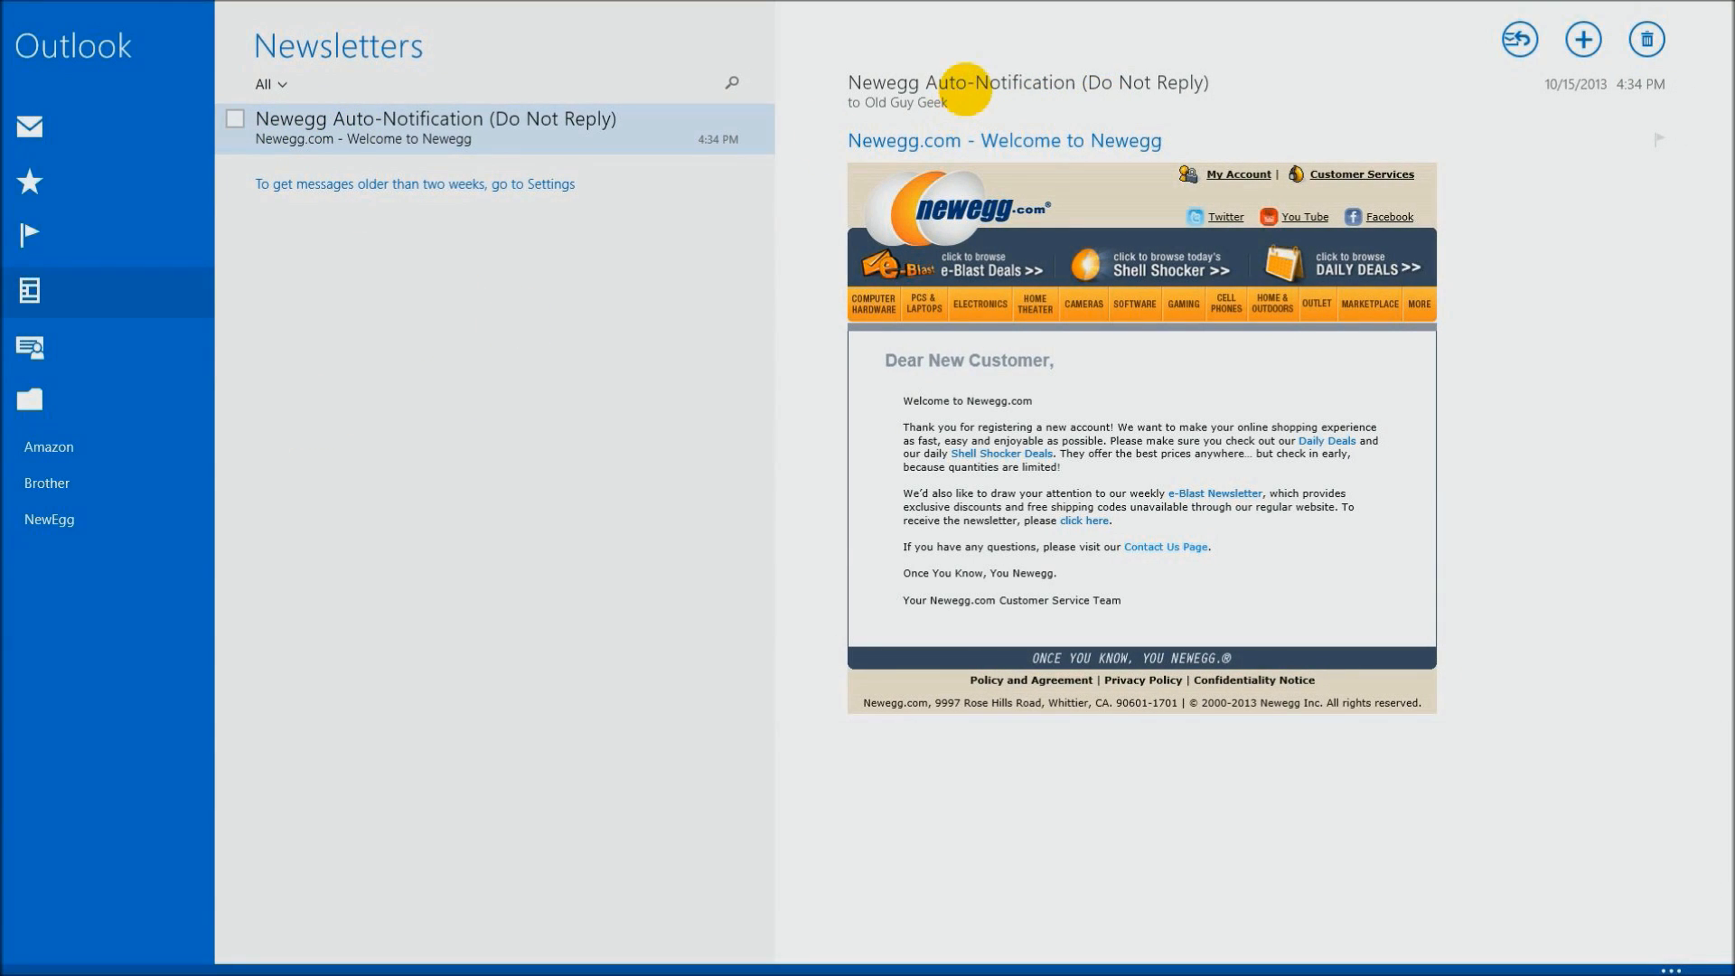
mouse_move(968, 83)
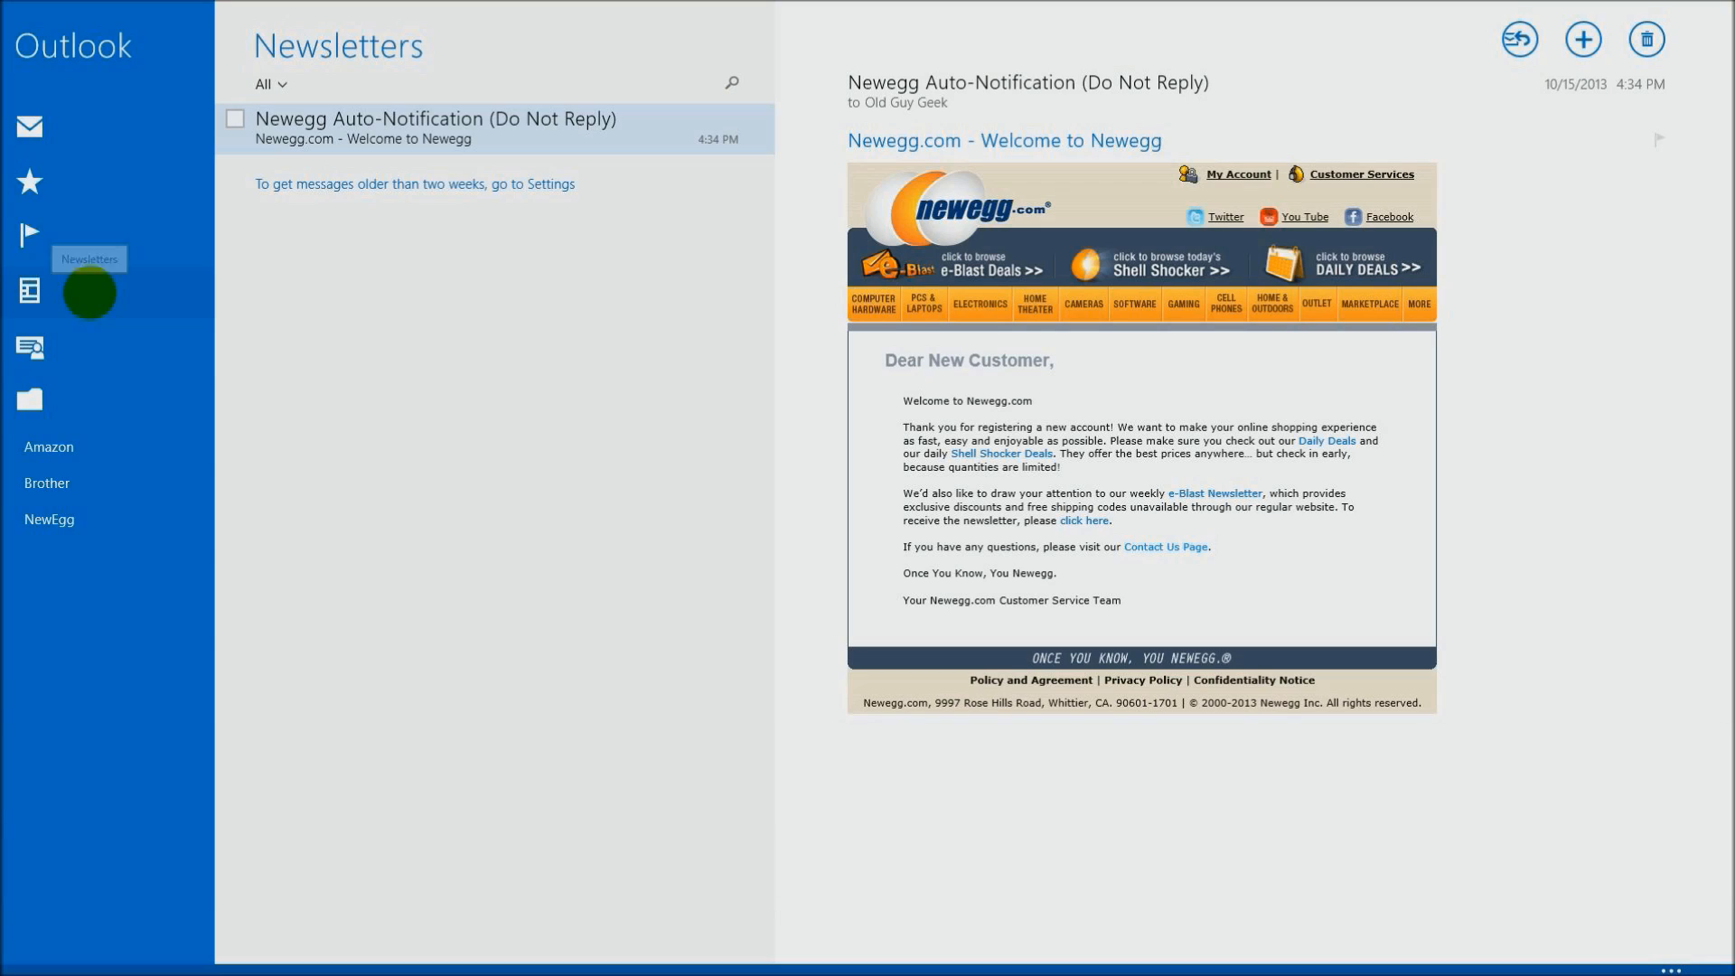
left_click(89, 292)
left_click(120, 290)
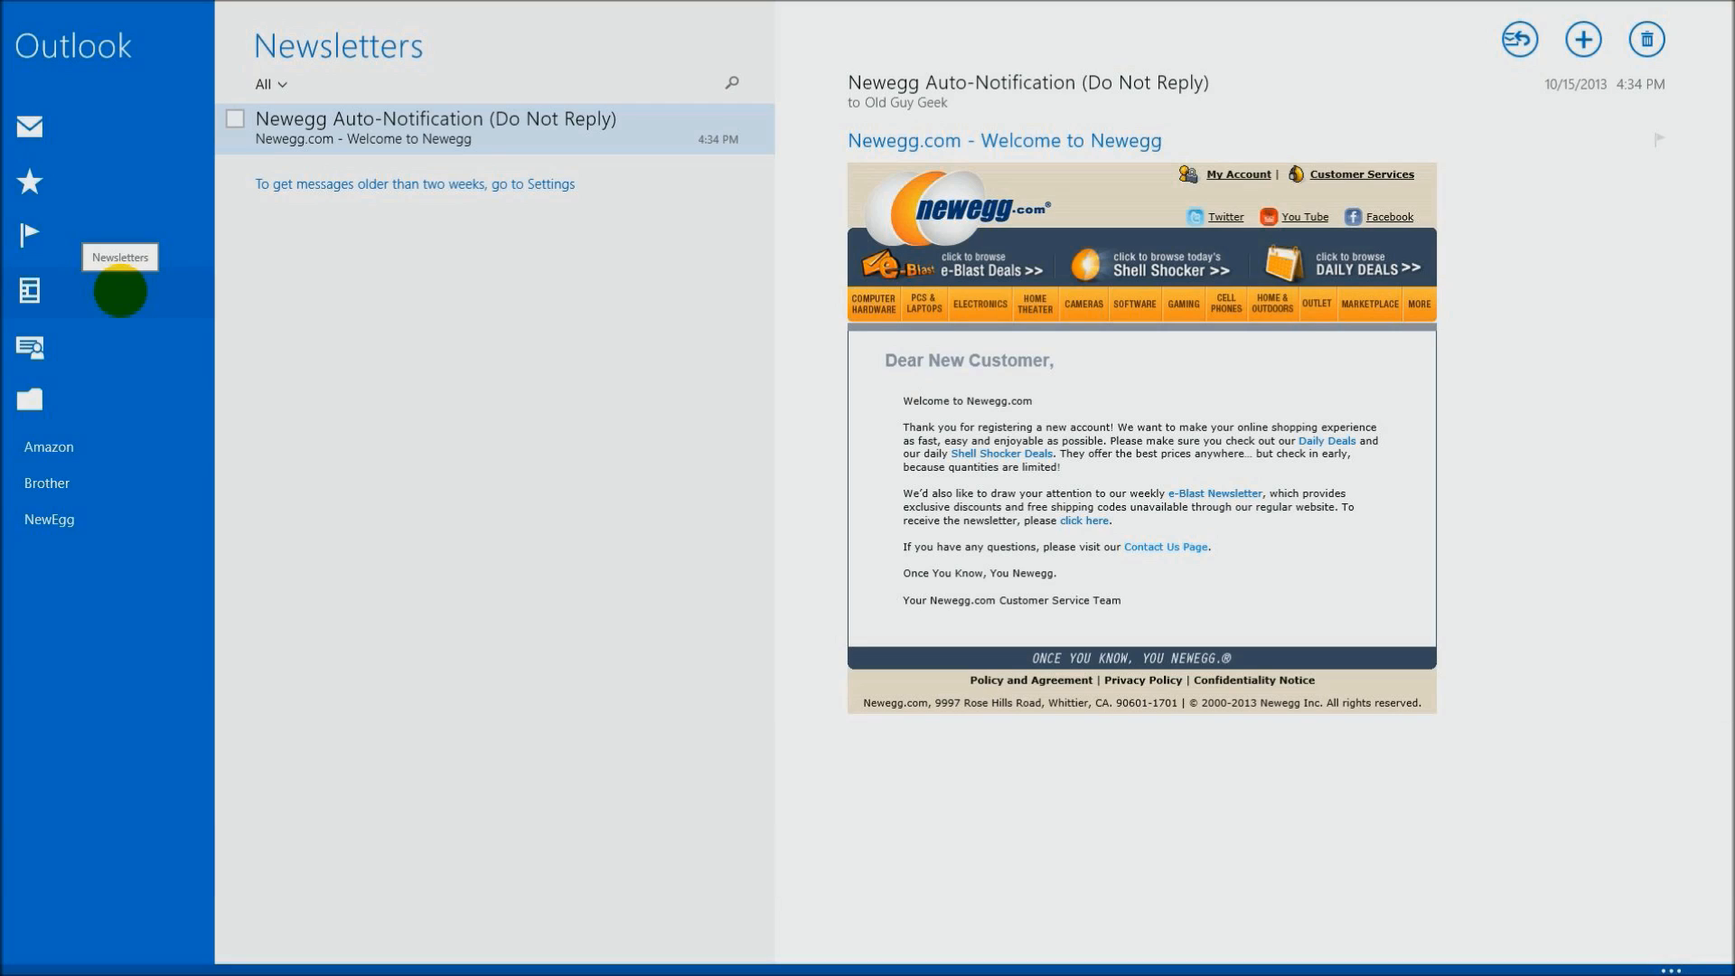
Move the Newegg welcome message from Newsletters to Social updates for this message only, and open Social updates.
left_click_drag(446, 118, 116, 347)
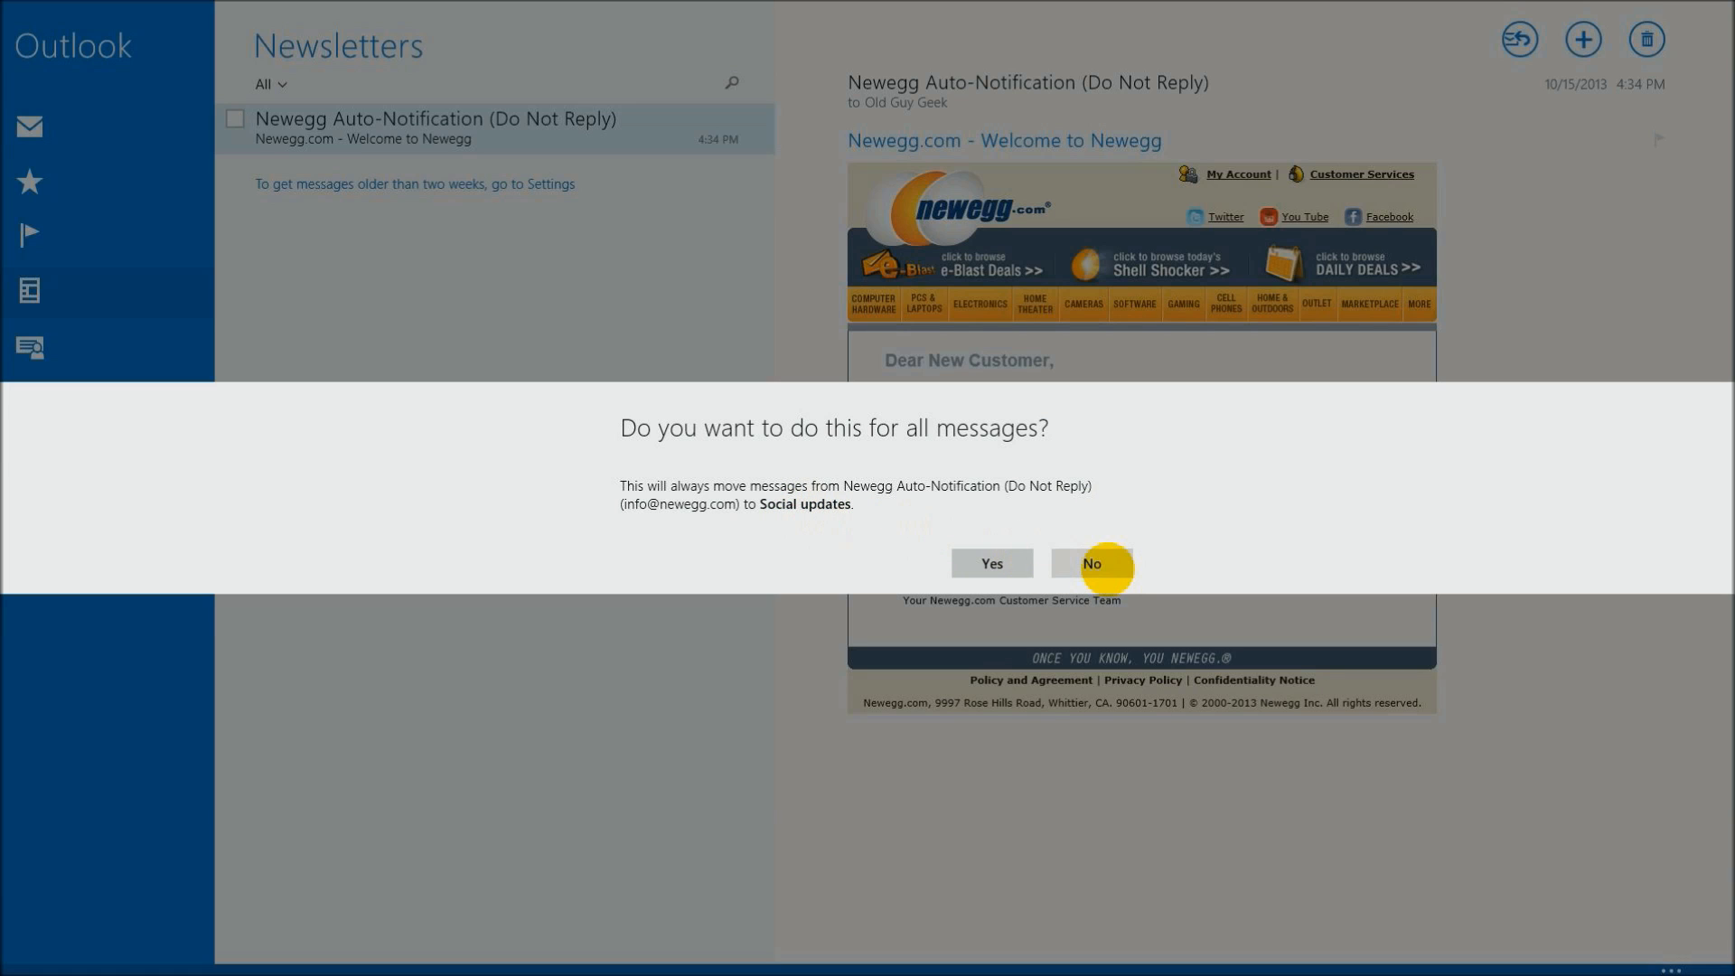
left_click(1104, 566)
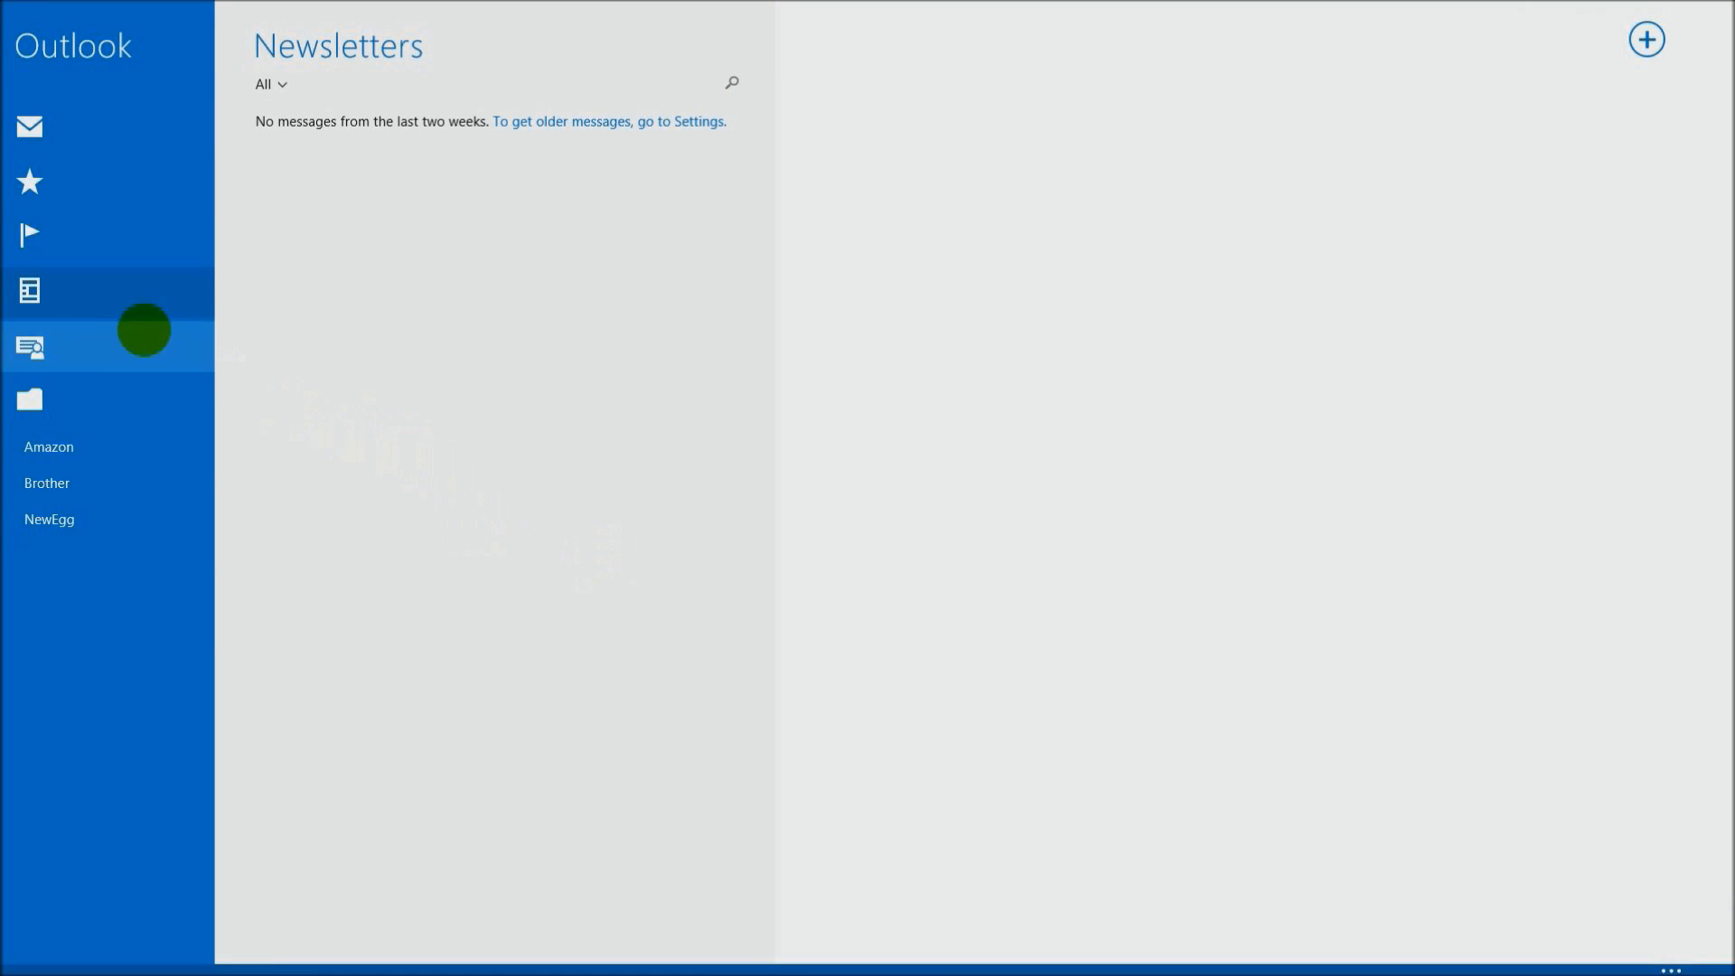
left_click(86, 345)
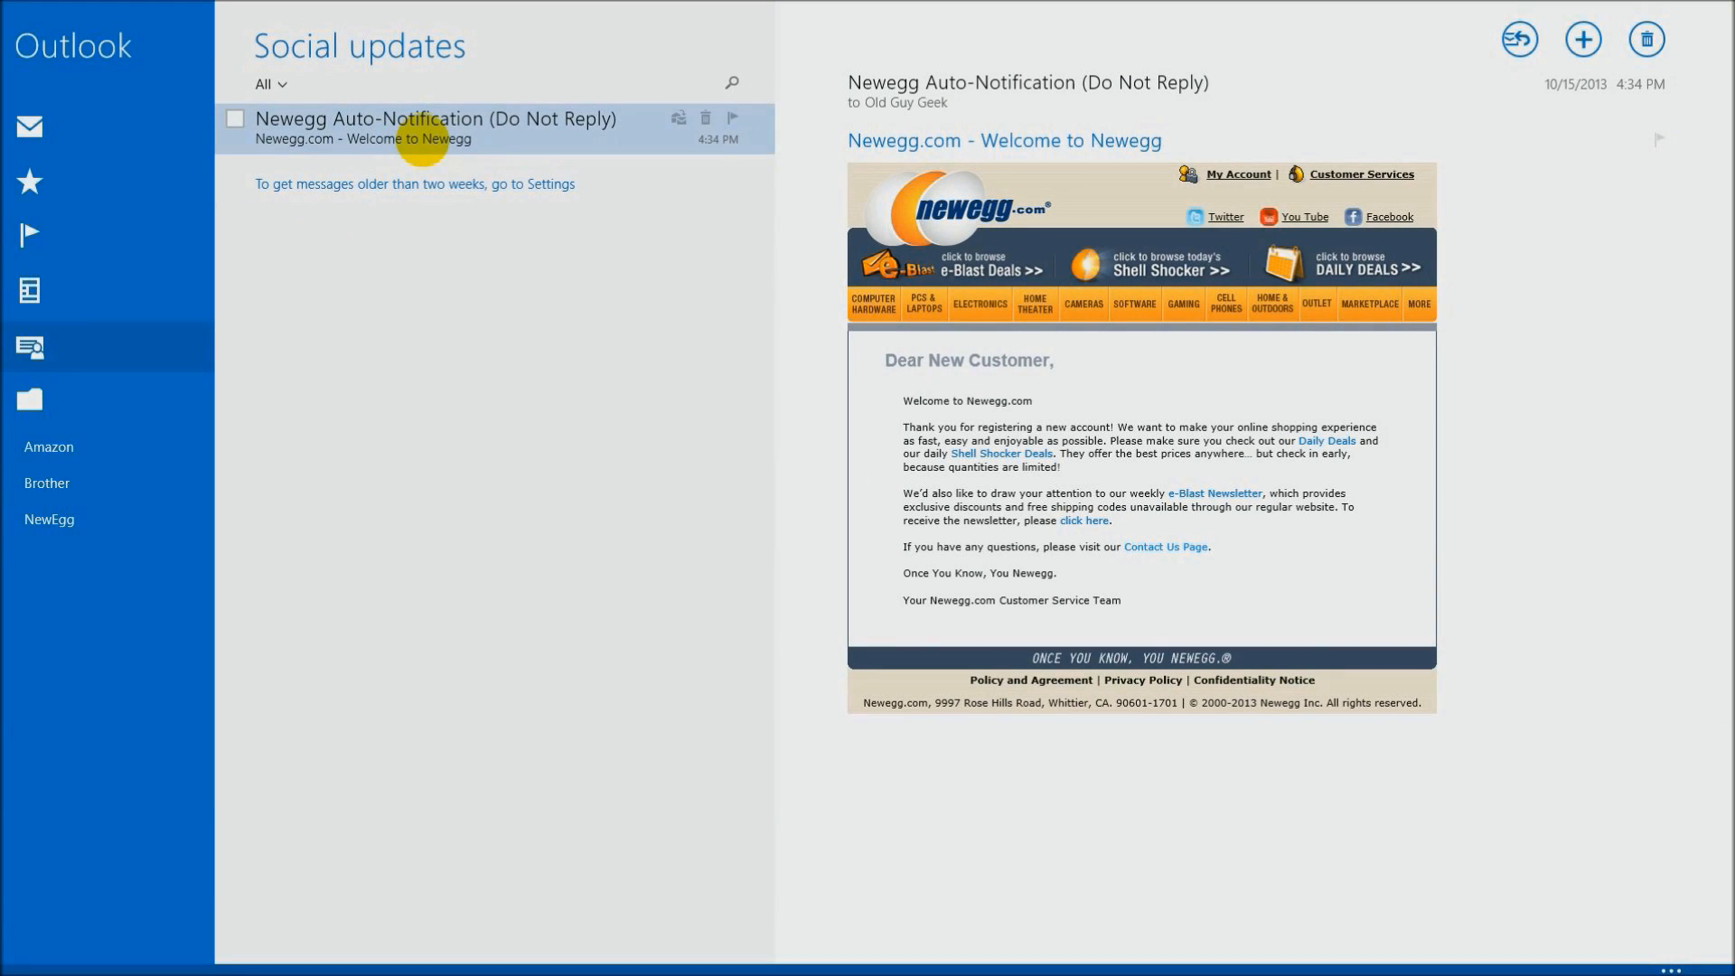
Move the Newegg welcome message from Social updates back to Newsletters, applying this to all messages from that sender, and recheck Social updates.
left_click_drag(424, 131, 146, 305)
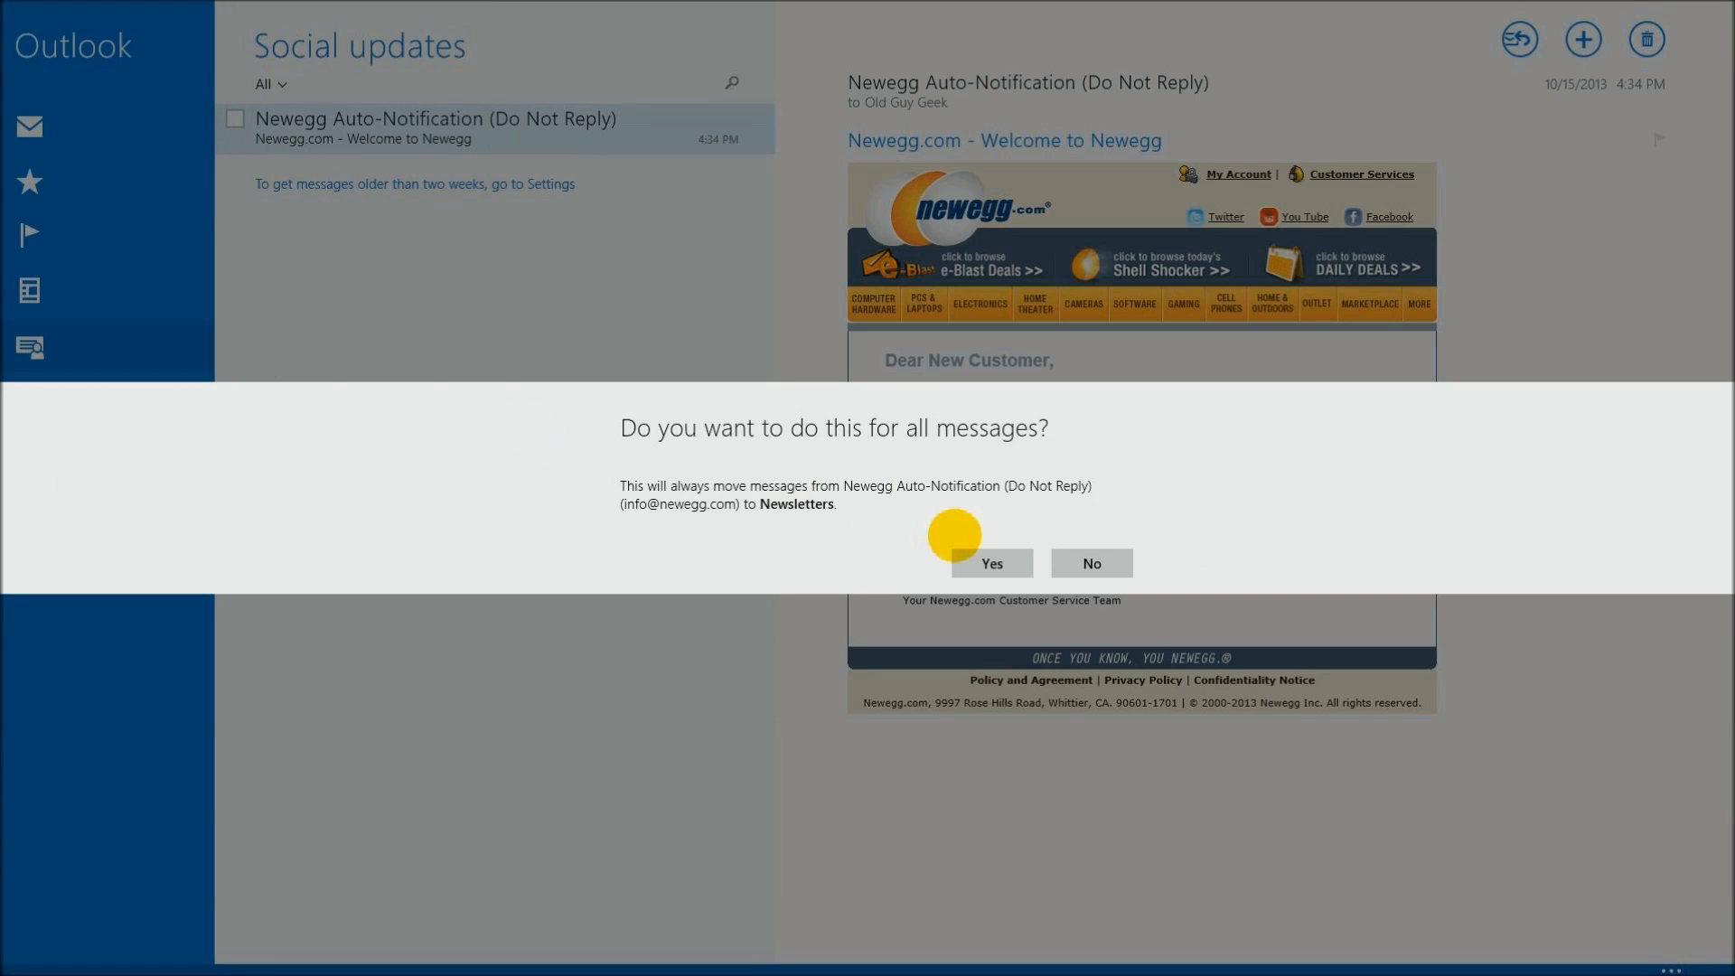
left_click(992, 563)
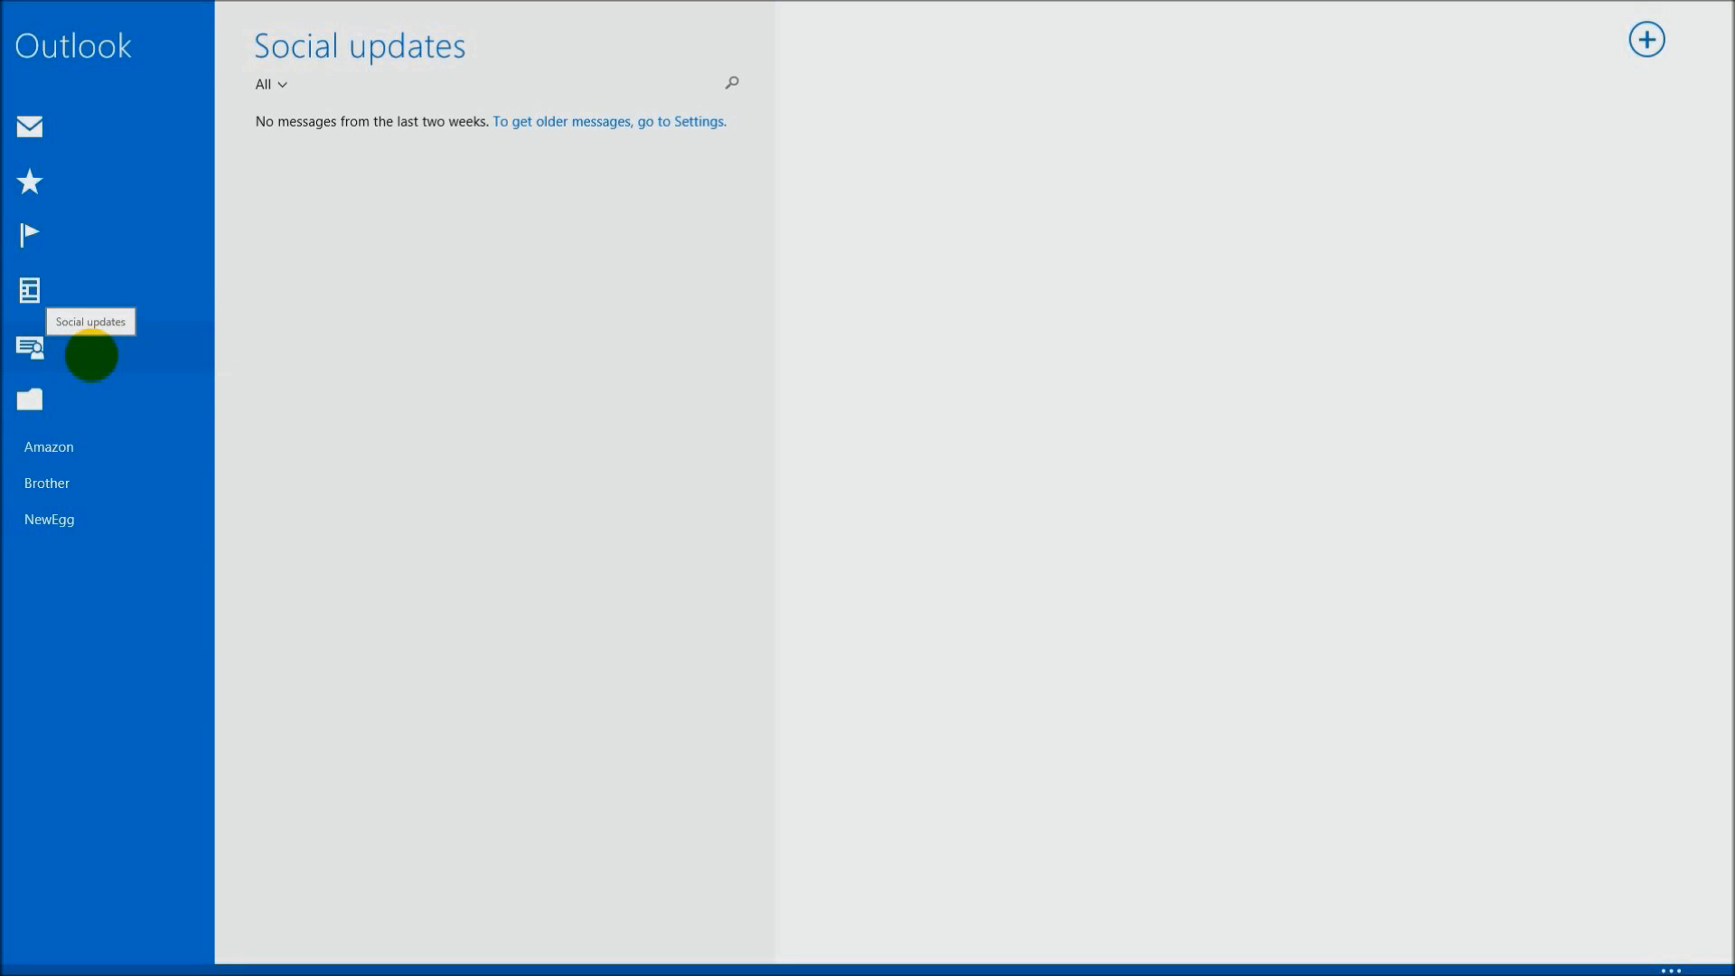
left_click(92, 355)
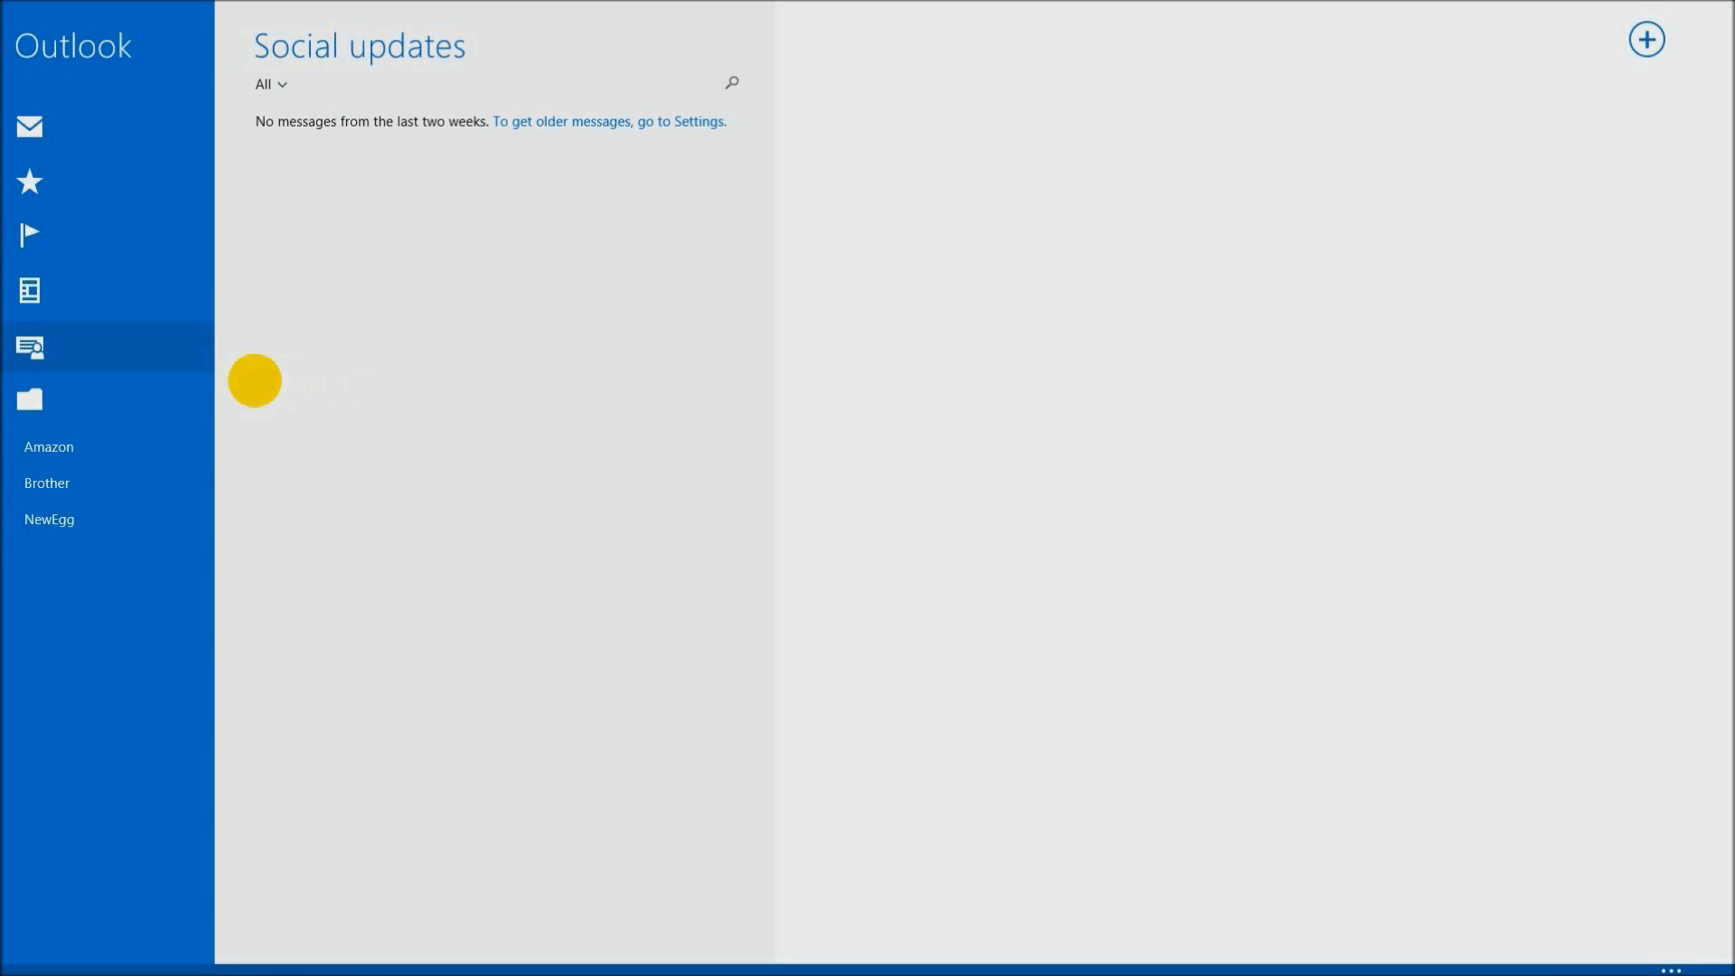
left_click(106, 346)
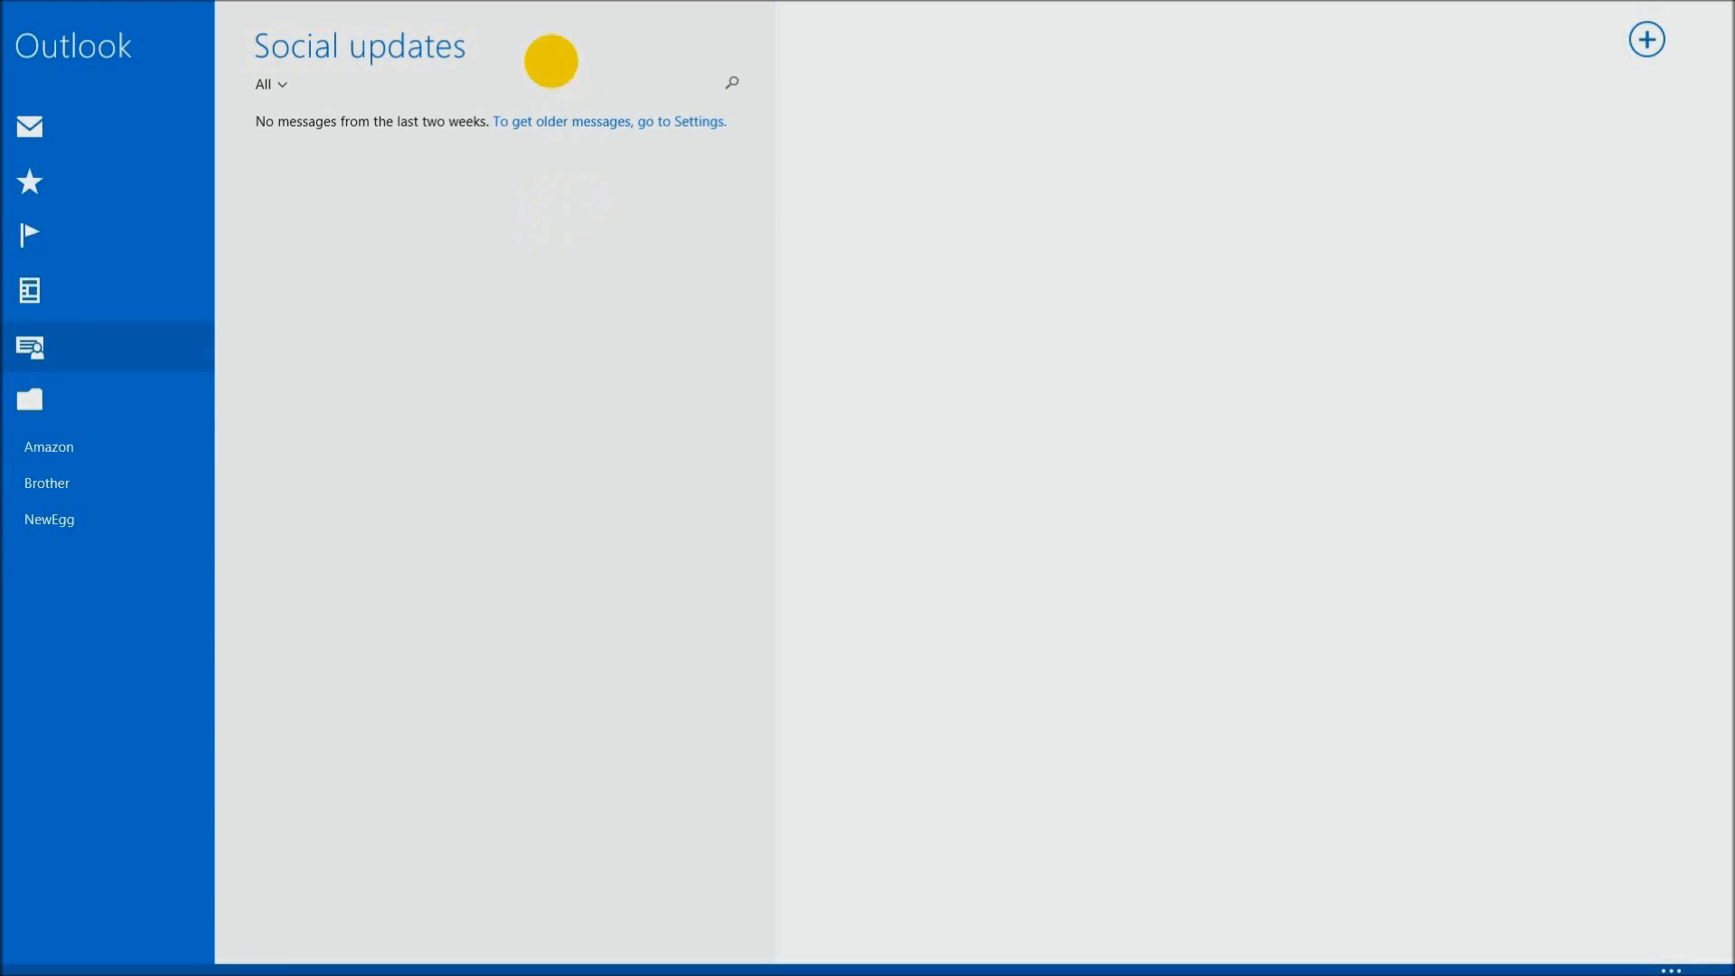
Move the Newegg eBlast Subscription Confirmation message from the Deleted folder to the Inbox and open the Inbox.
left_click(47, 132)
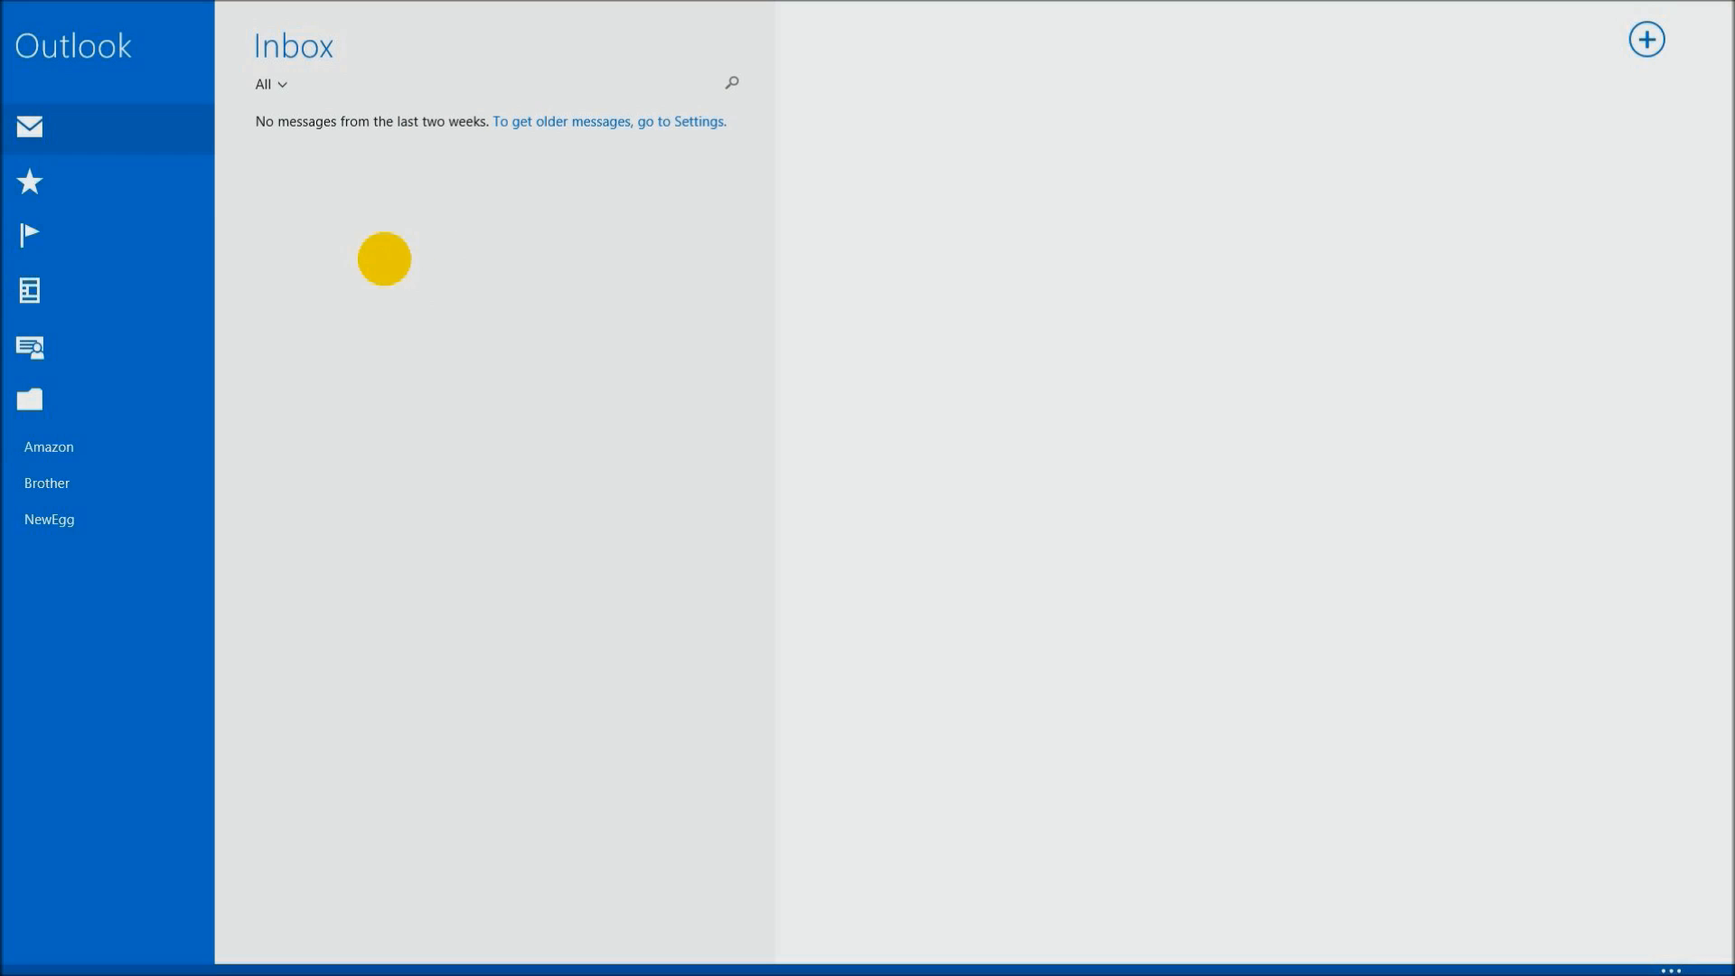
mouse_move(191, 222)
left_mouse_down()
mouse_move(132, 240)
mouse_move(115, 345)
mouse_move(60, 245)
mouse_move(76, 296)
mouse_move(91, 240)
mouse_move(70, 299)
mouse_move(123, 310)
mouse_move(103, 407)
mouse_move(283, 310)
mouse_move(296, 130)
mouse_move(271, 426)
mouse_move(295, 492)
mouse_move(272, 279)
left_mouse_up()
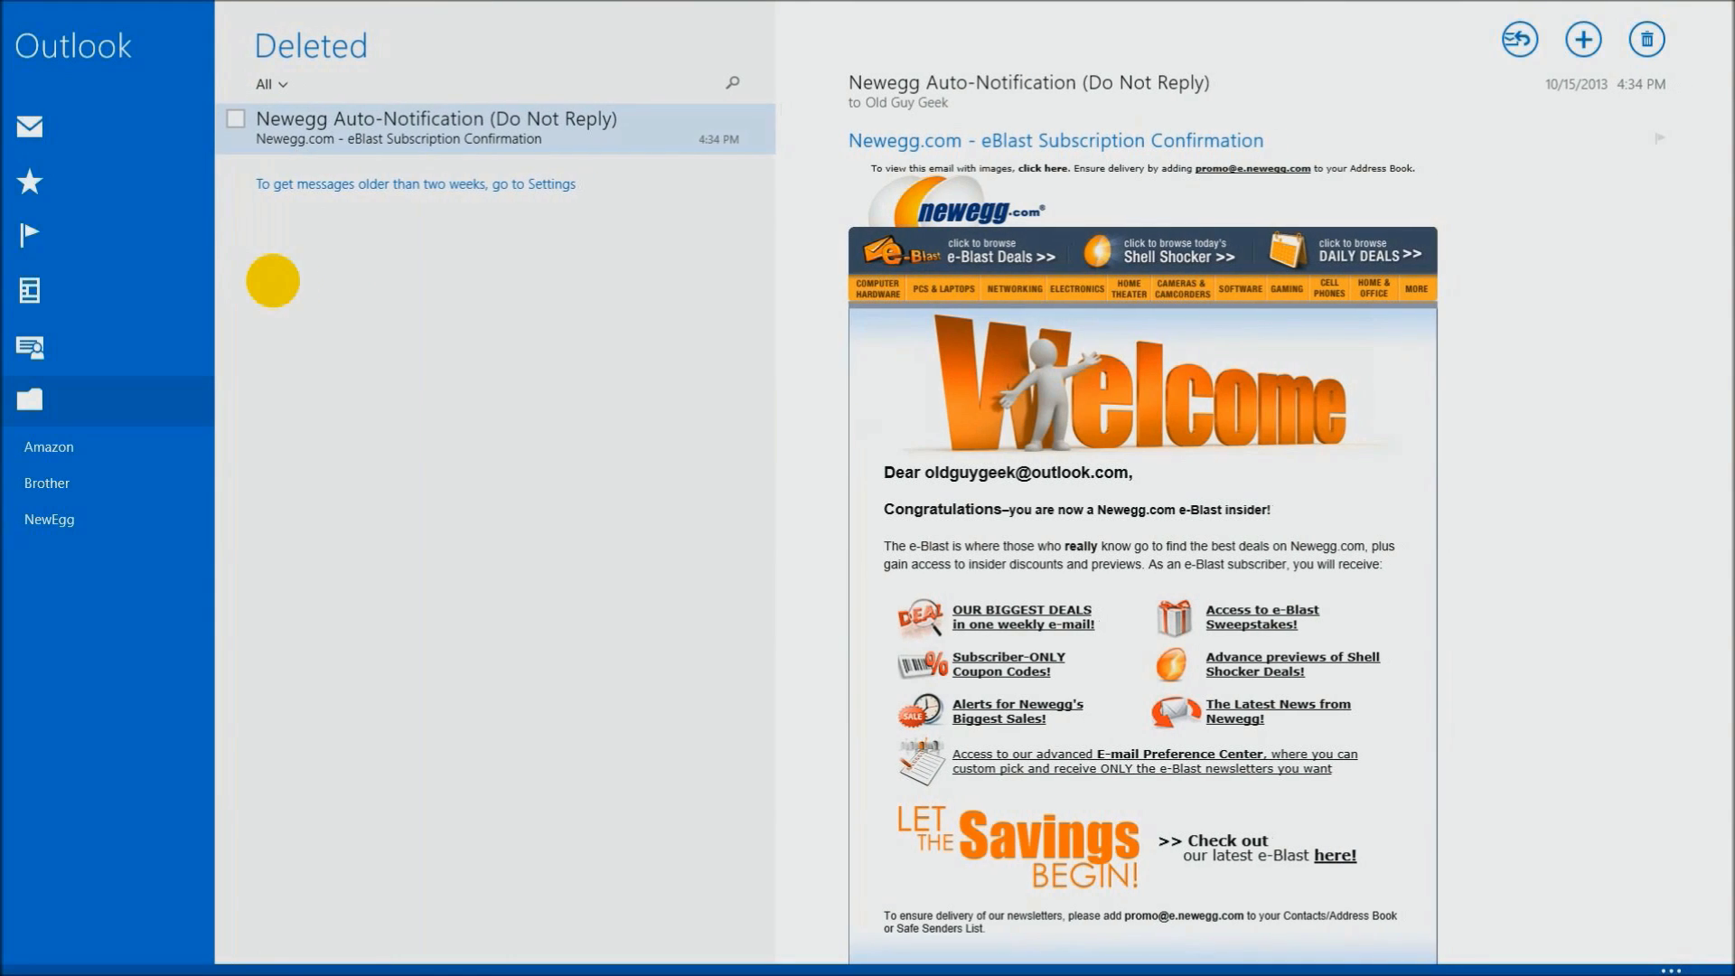
right_click(528, 129)
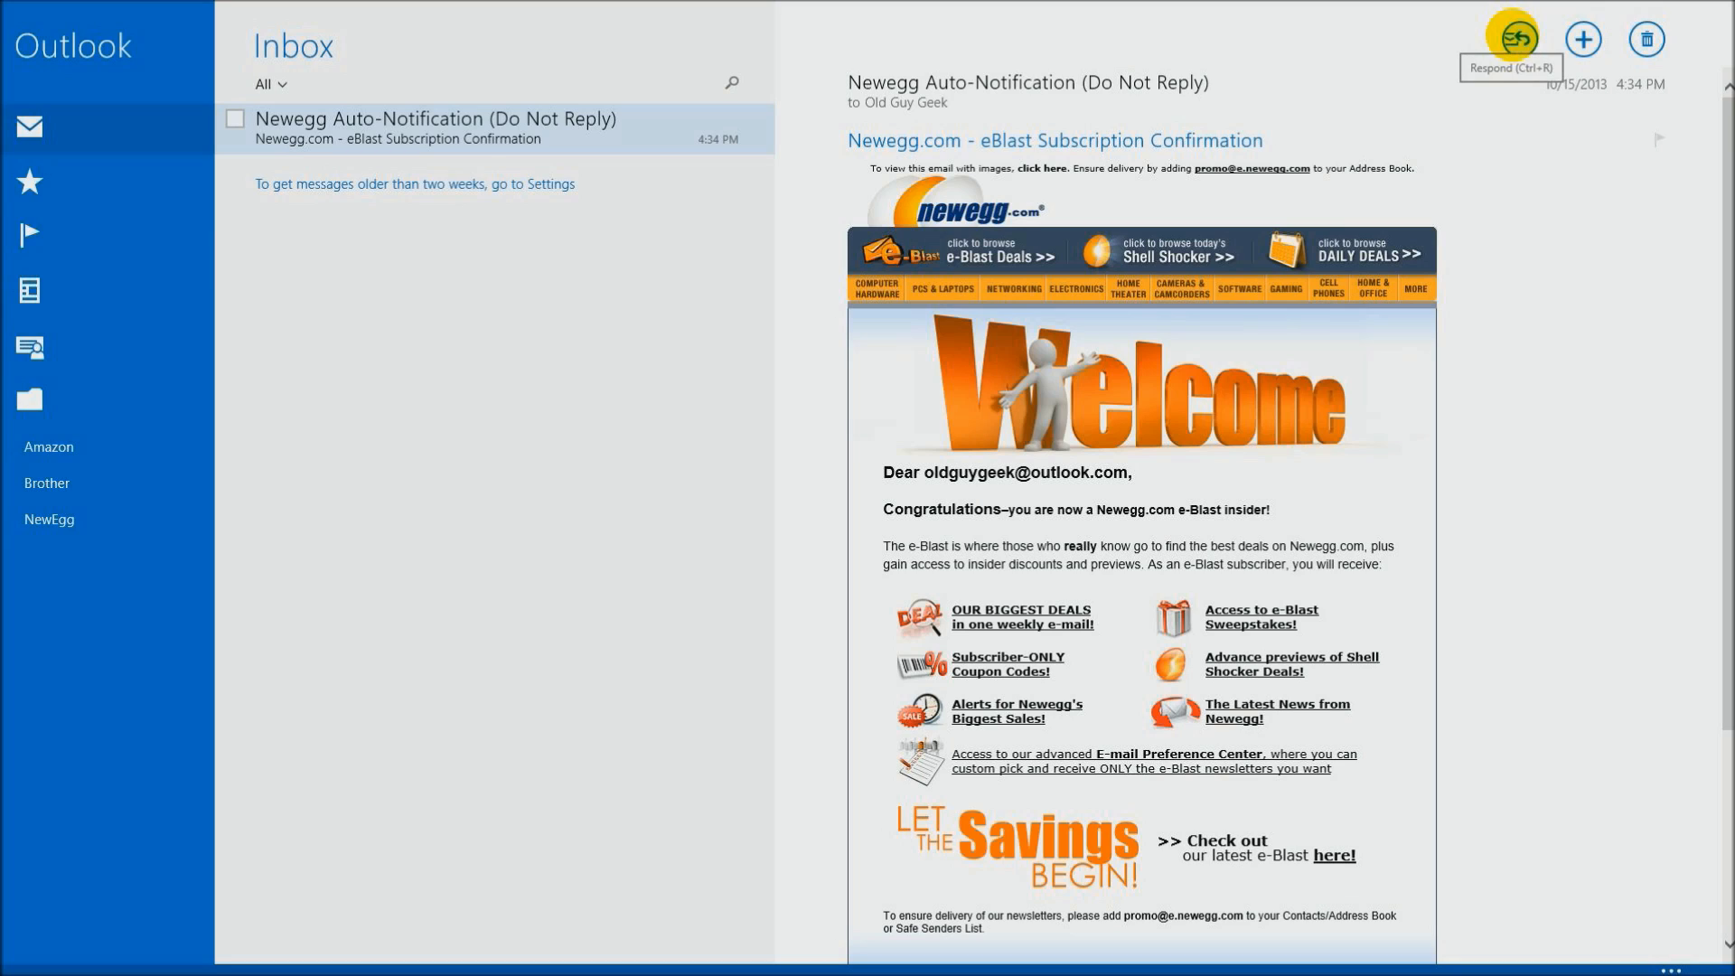
View the response options for the eBlast message, and start a blank new message and discard its draft.
left_click(1517, 38)
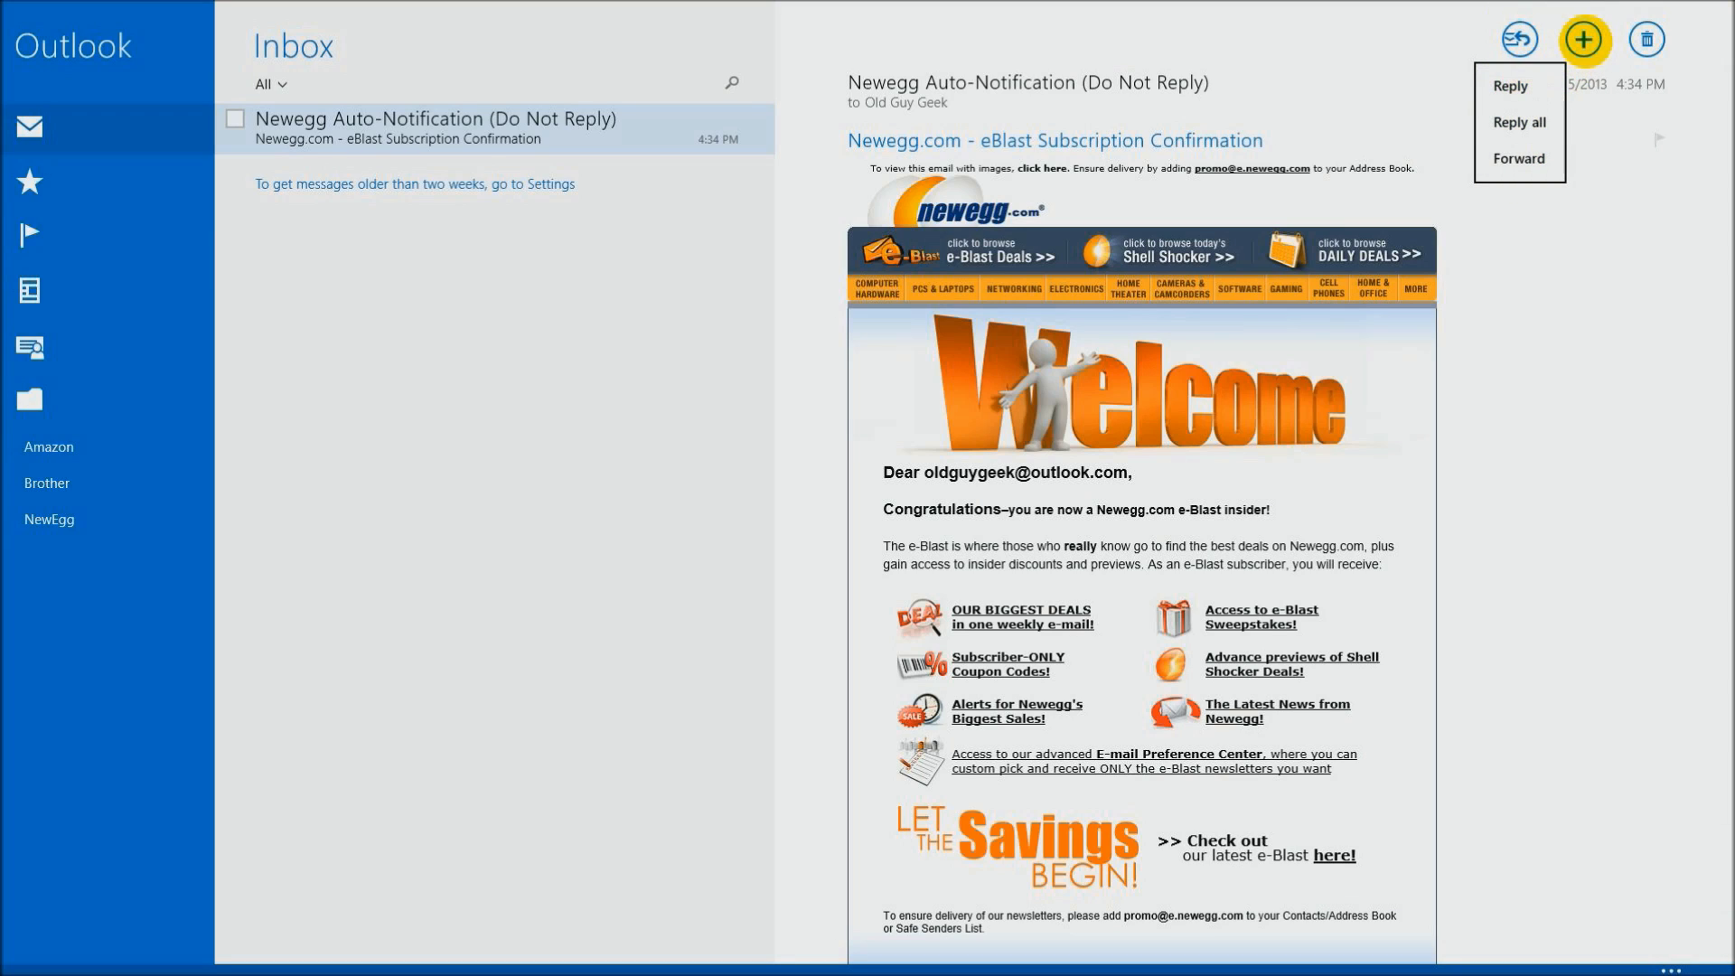
left_click(1584, 39)
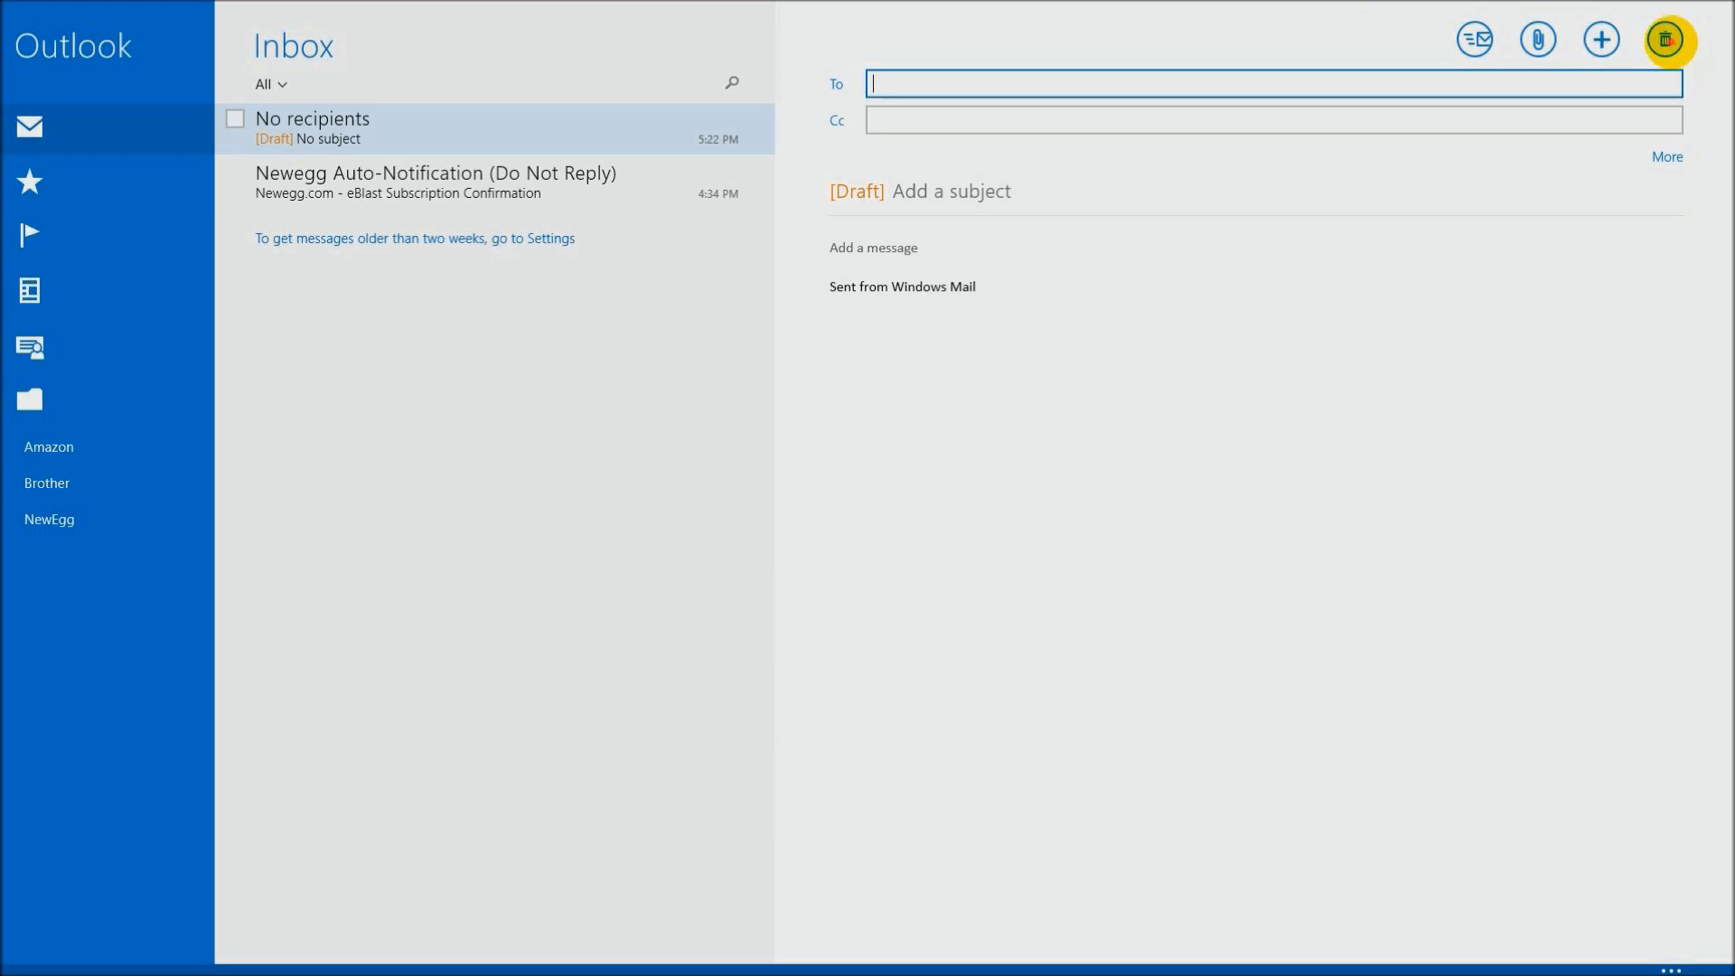
left_click(1665, 40)
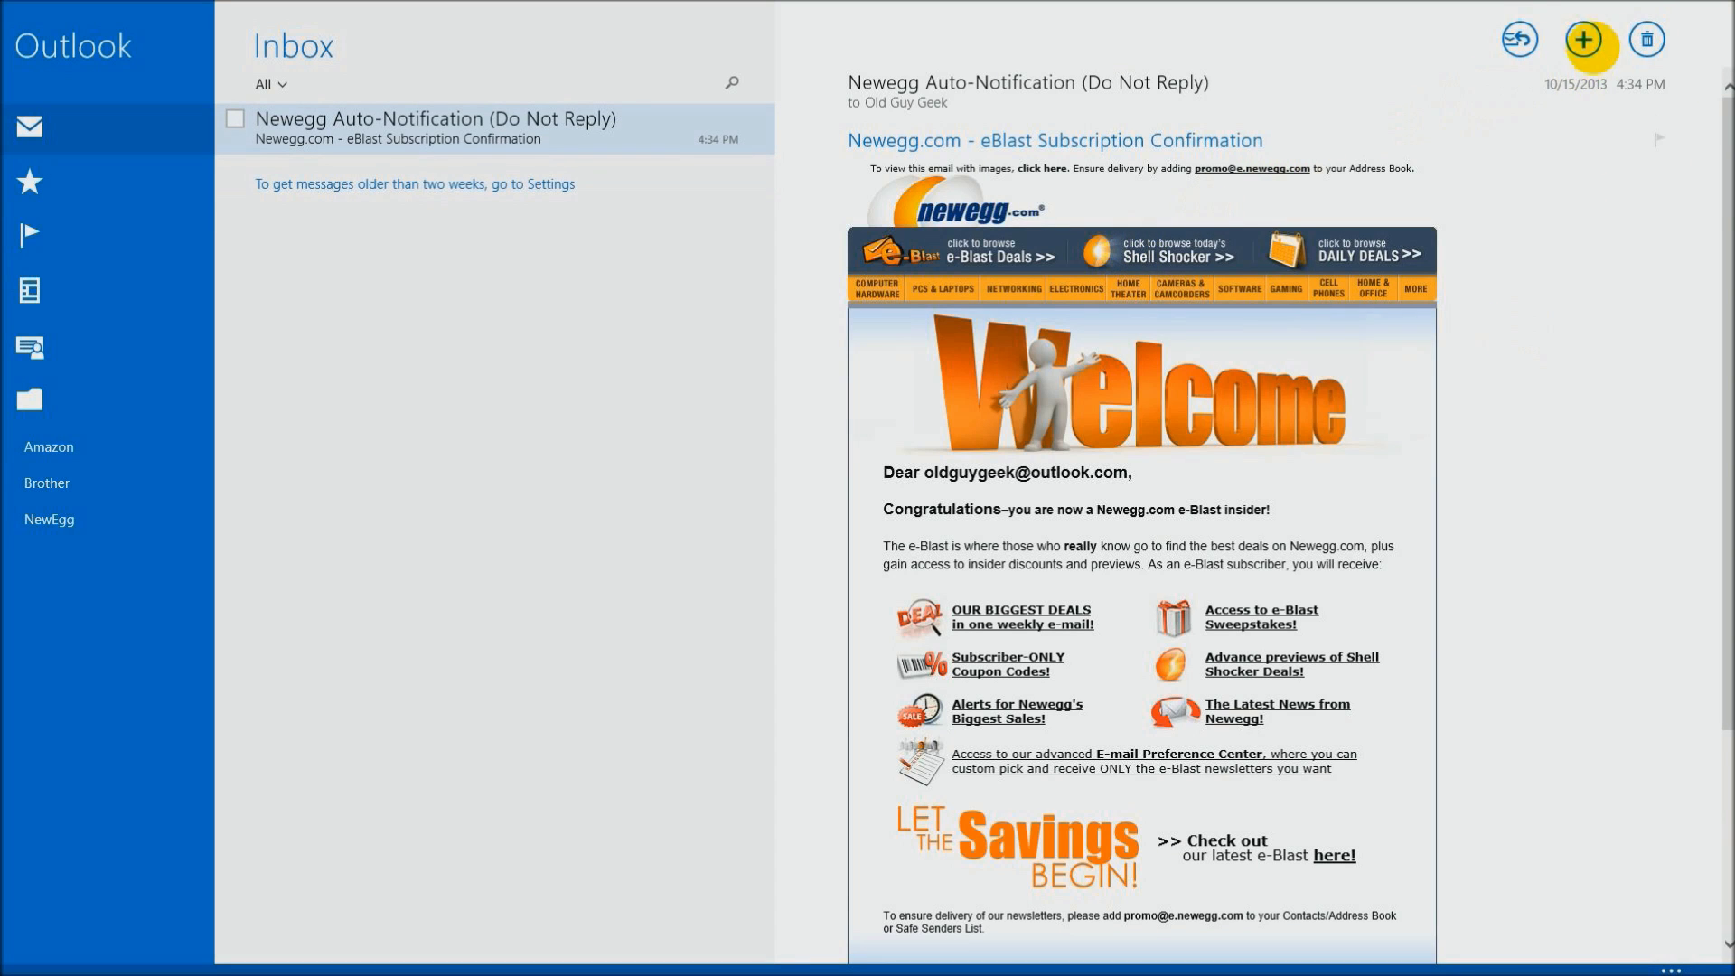